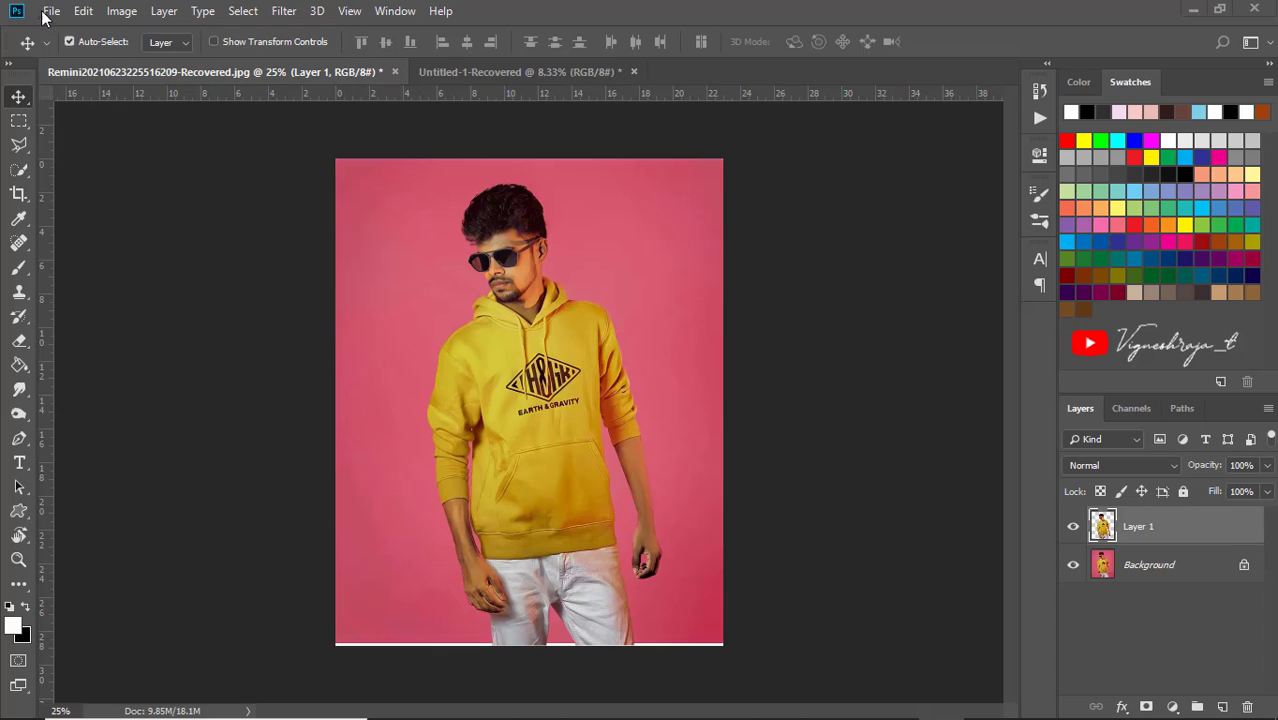
Start a new document, showing the 10 × 10 inch, 500 ppi preset.
left_click(46, 12)
left_click(50, 11)
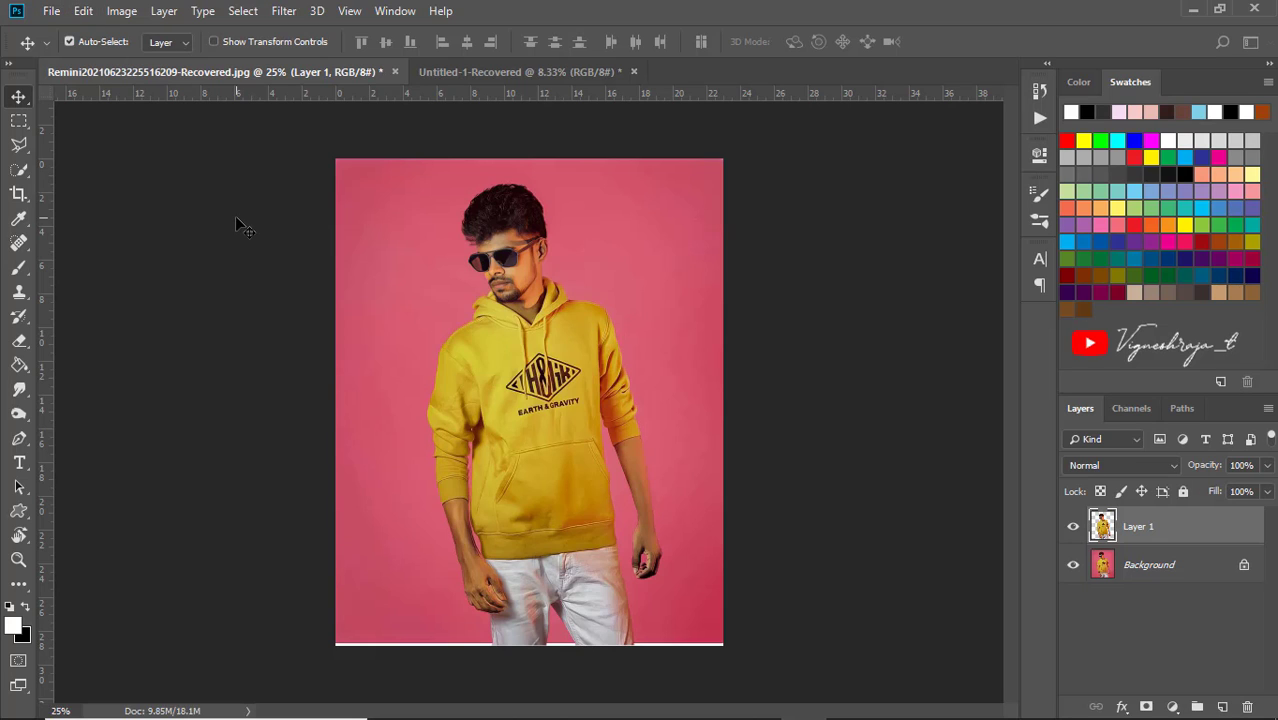
key("ctrl+n")
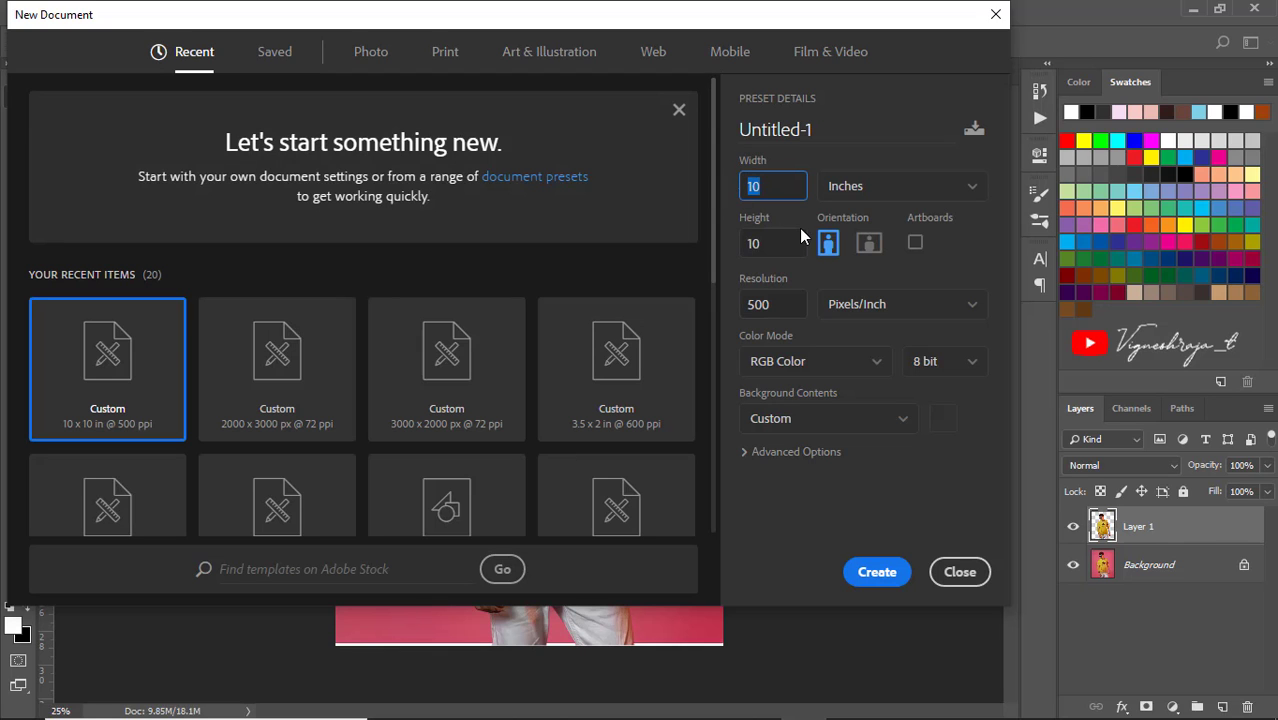
Create a new 4 × 5 inch document.
type("4")
key("Tab")
type("5")
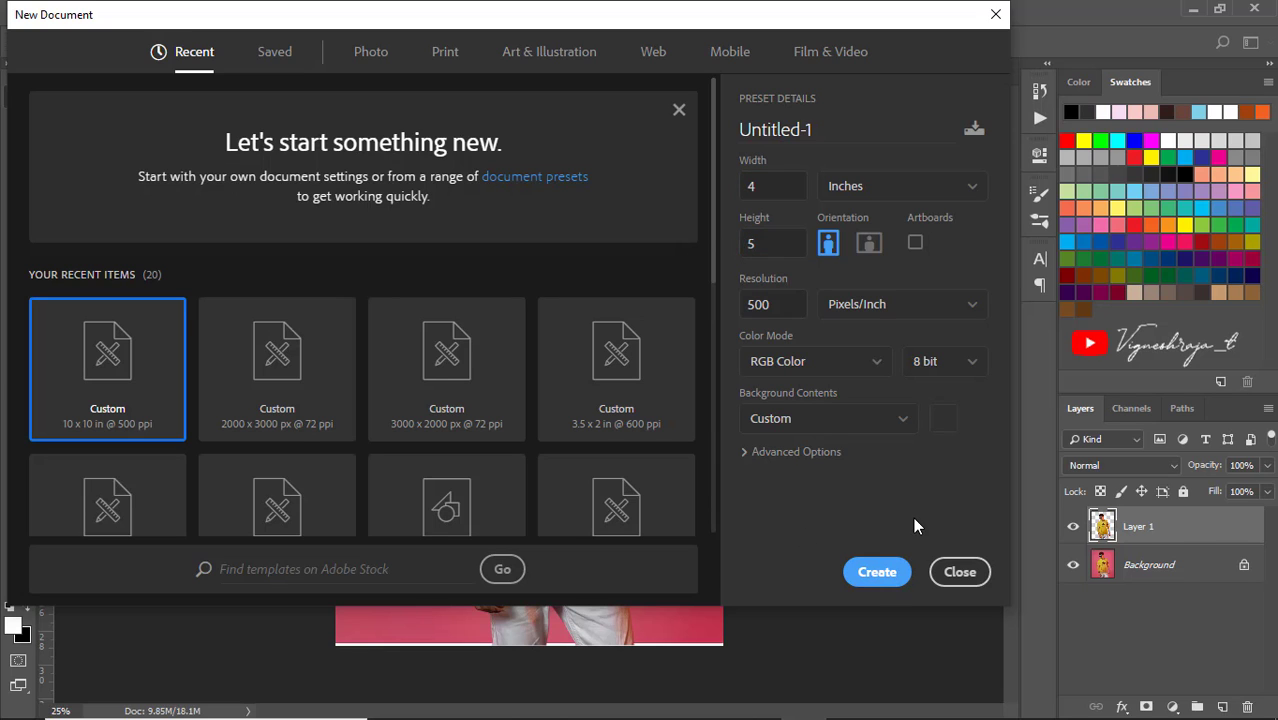
key("Return")
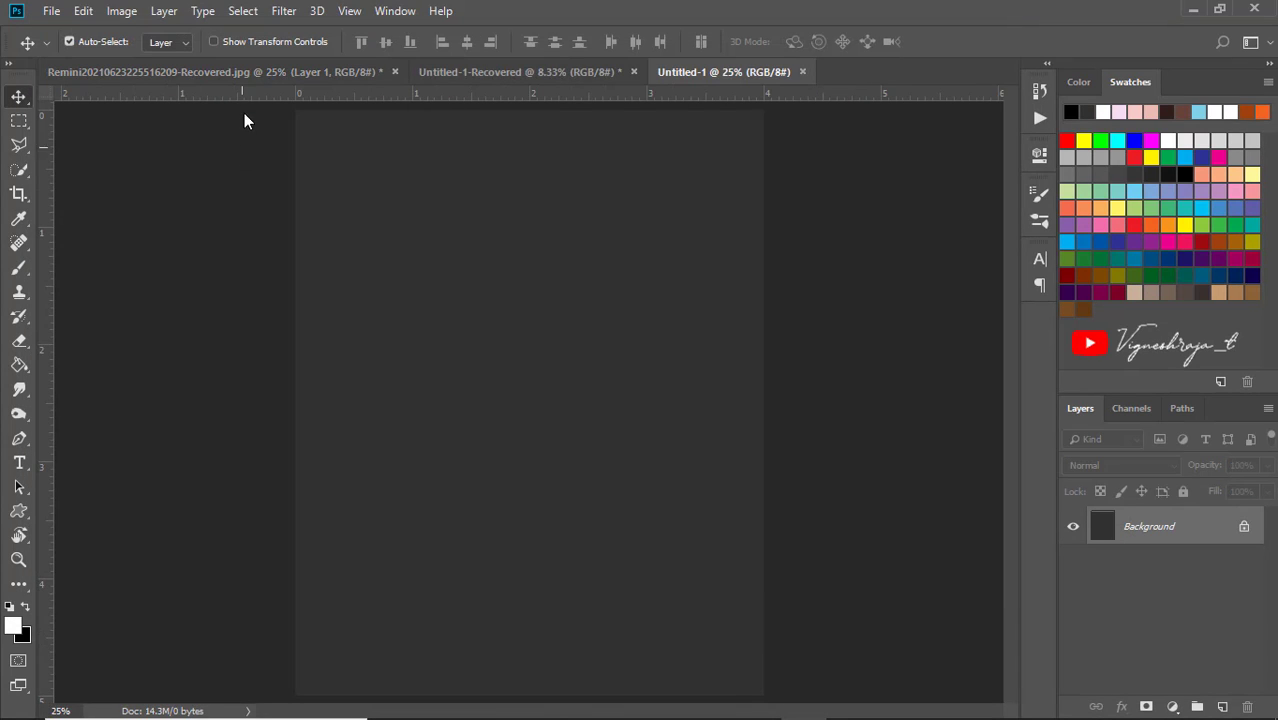
Hide the photo's pink background and drag the cut-out man into Untitled-1.
left_click(124, 70)
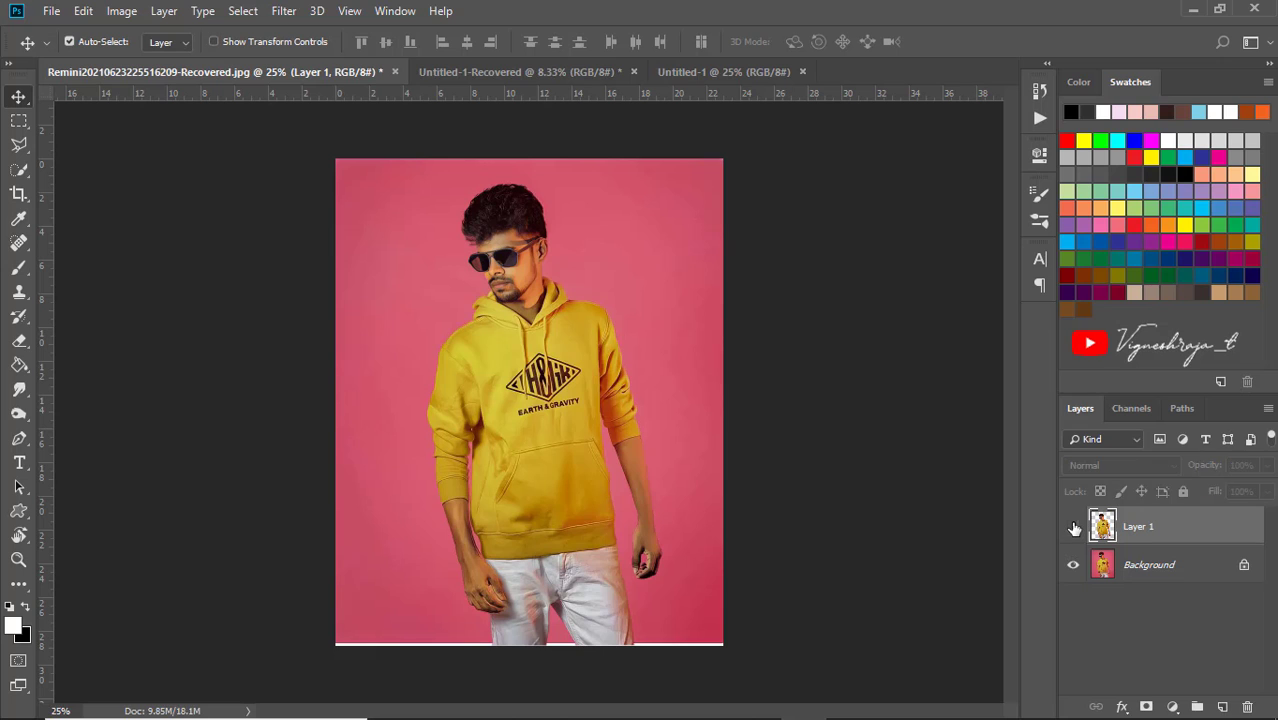
left_click(1073, 565)
left_click(1073, 565)
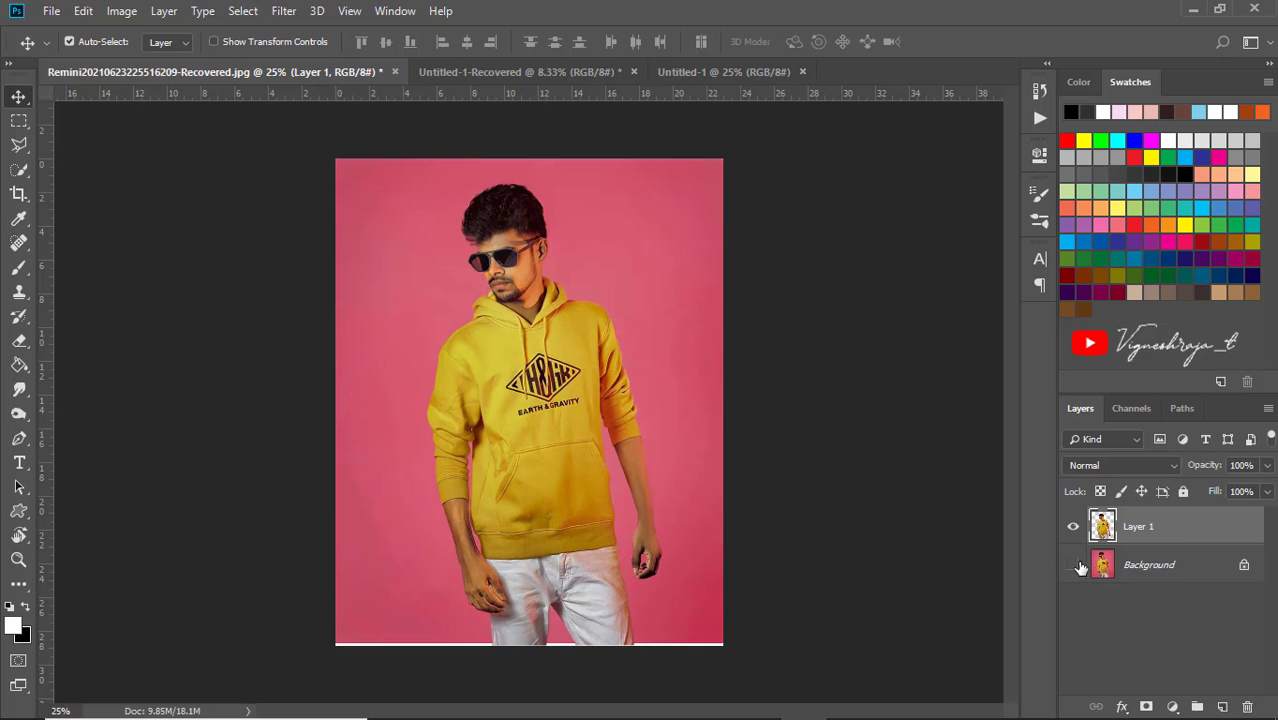
left_click(1073, 565)
mouse_move(1160, 530)
left_mouse_down()
mouse_move(680, 93)
mouse_move(520, 465)
mouse_move(521, 449)
left_mouse_up()
Place the linked BG cloud image and move it below the man's layer.
left_click(48, 12)
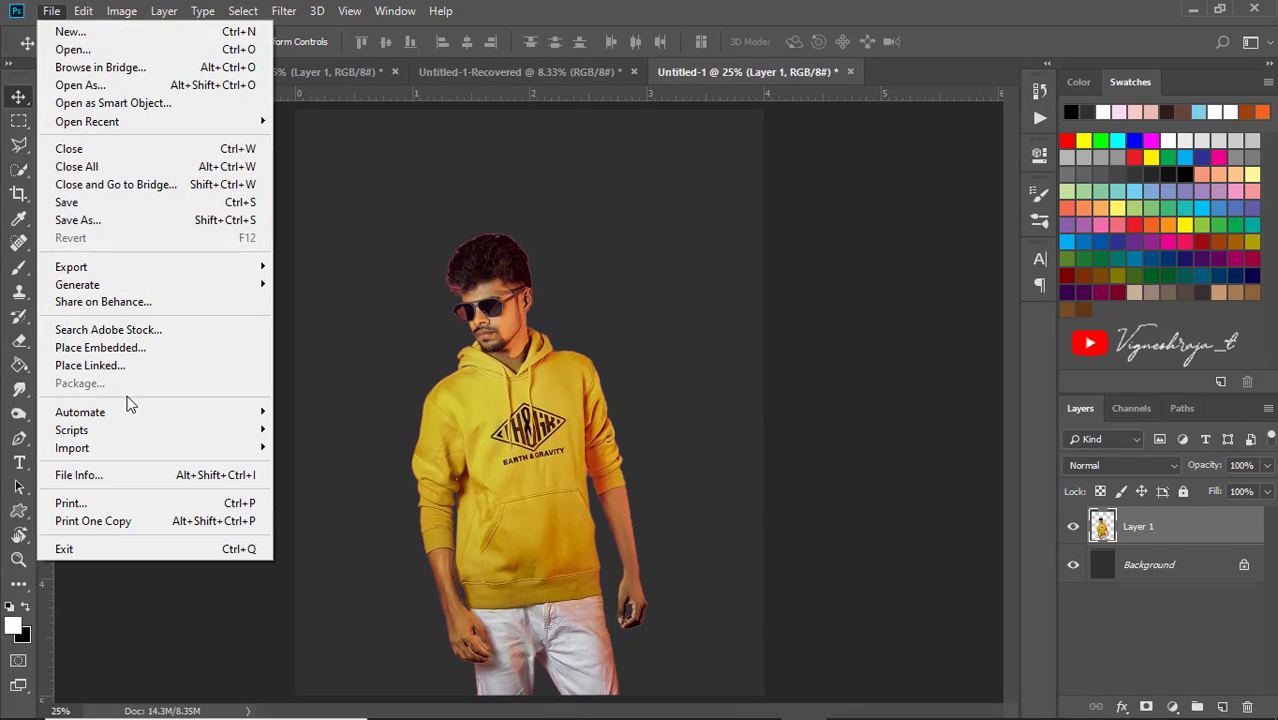
left_click(122, 366)
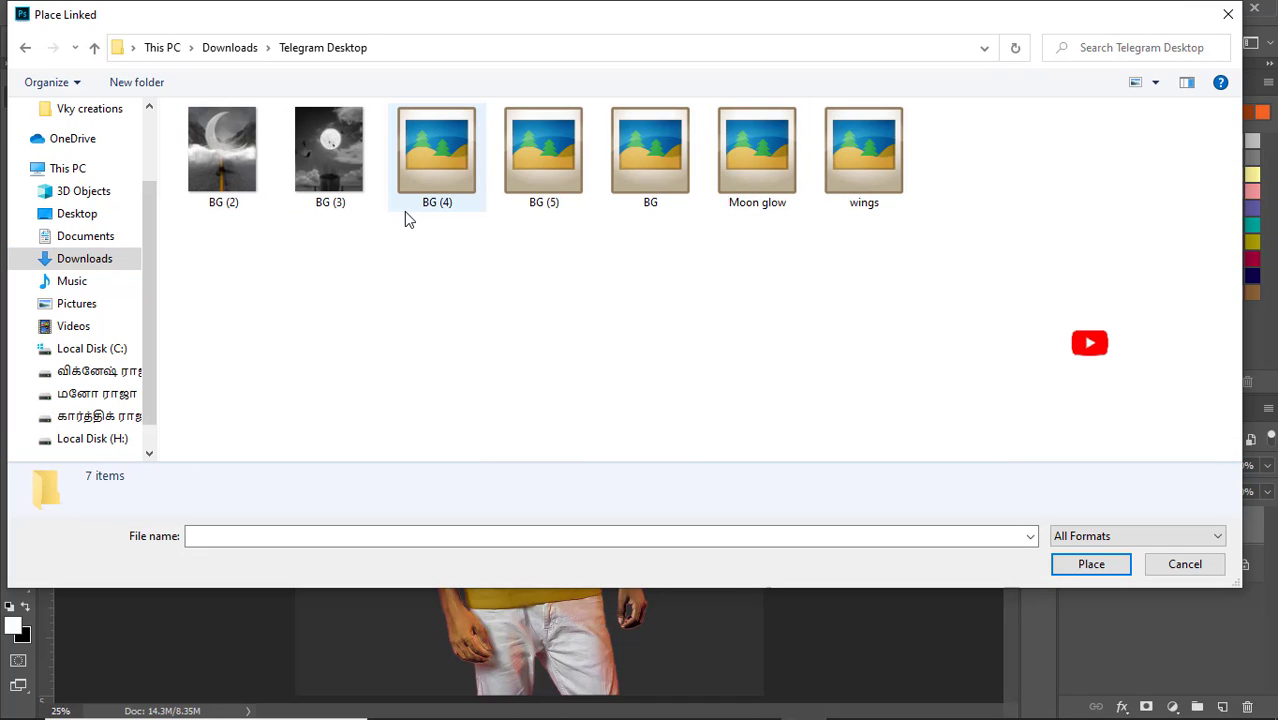
left_click(620, 183)
double_click(620, 183)
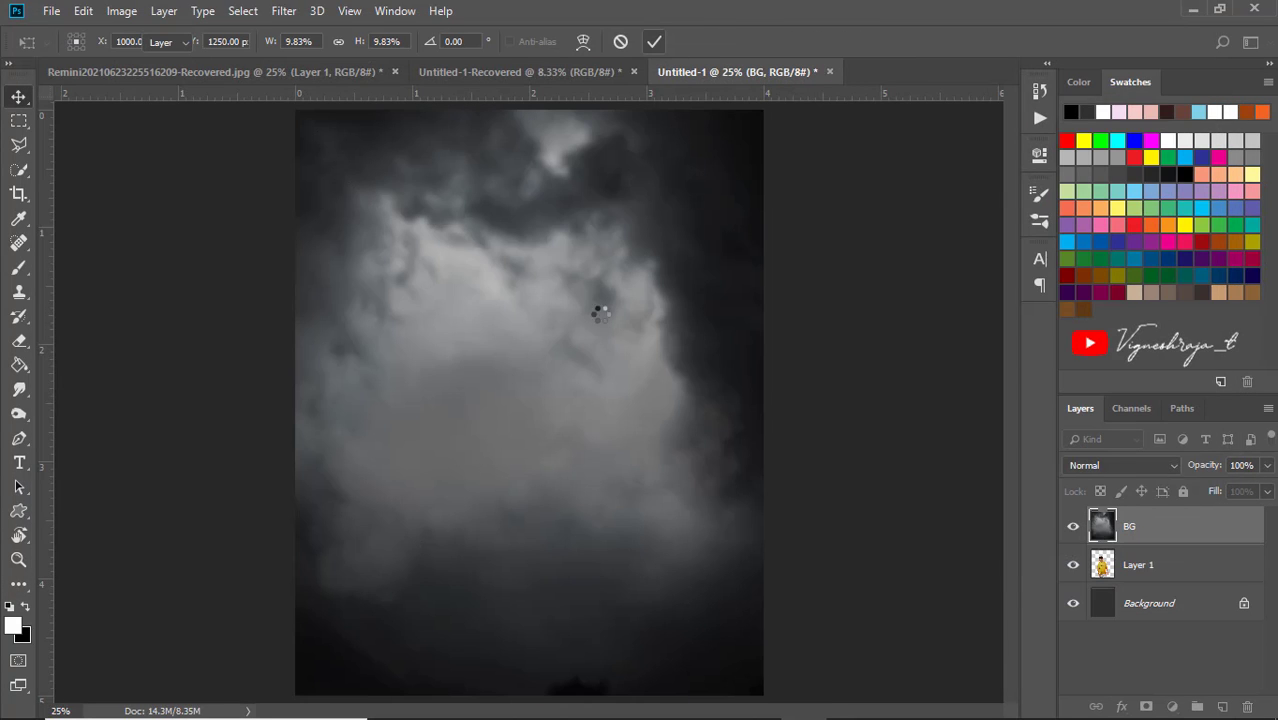
key("Return")
left_click_drag(1199, 528, 1206, 582)
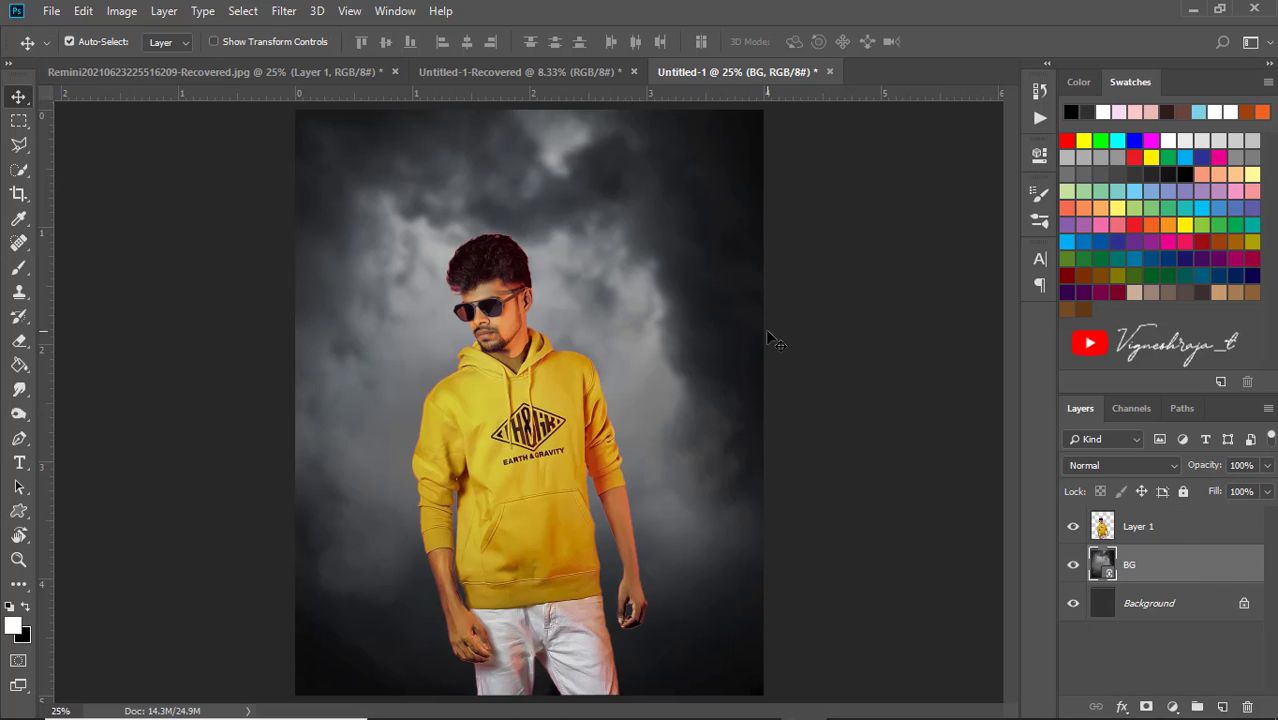
left_click(51, 10)
left_click(146, 365)
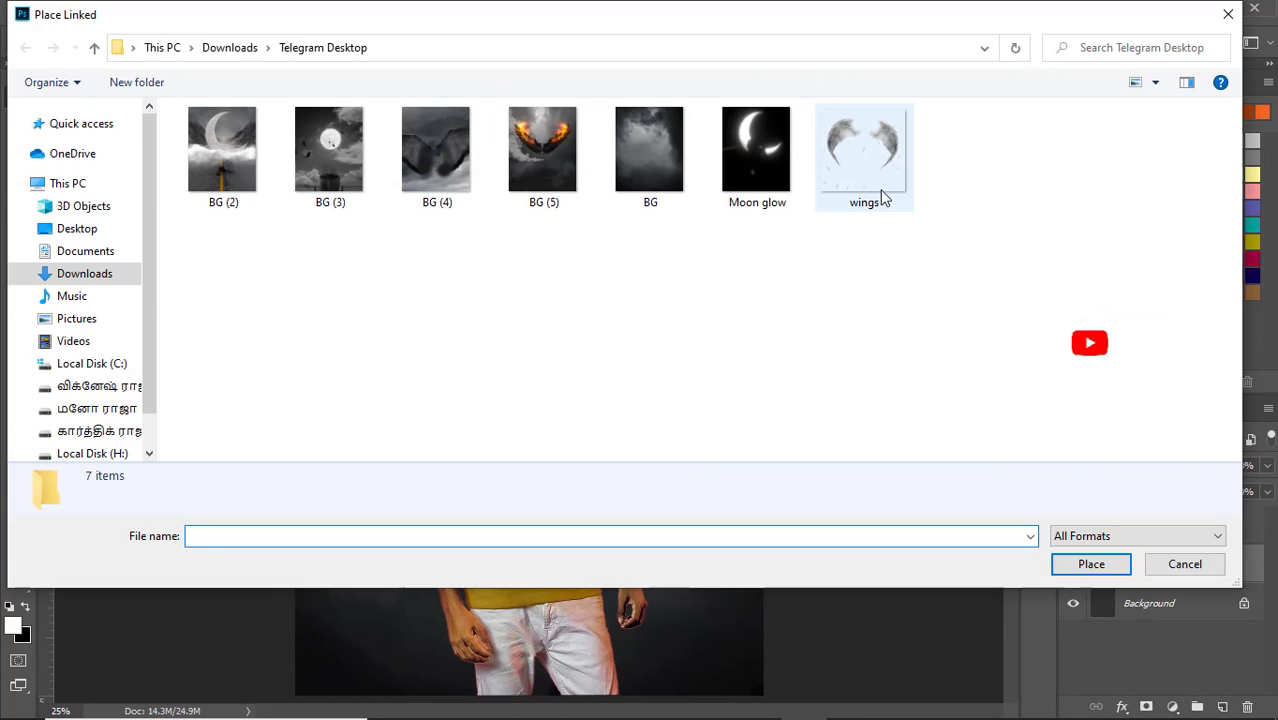
Place the wings image, lower it to the shoulders and rotate it about -17.6°.
double_click(880, 198)
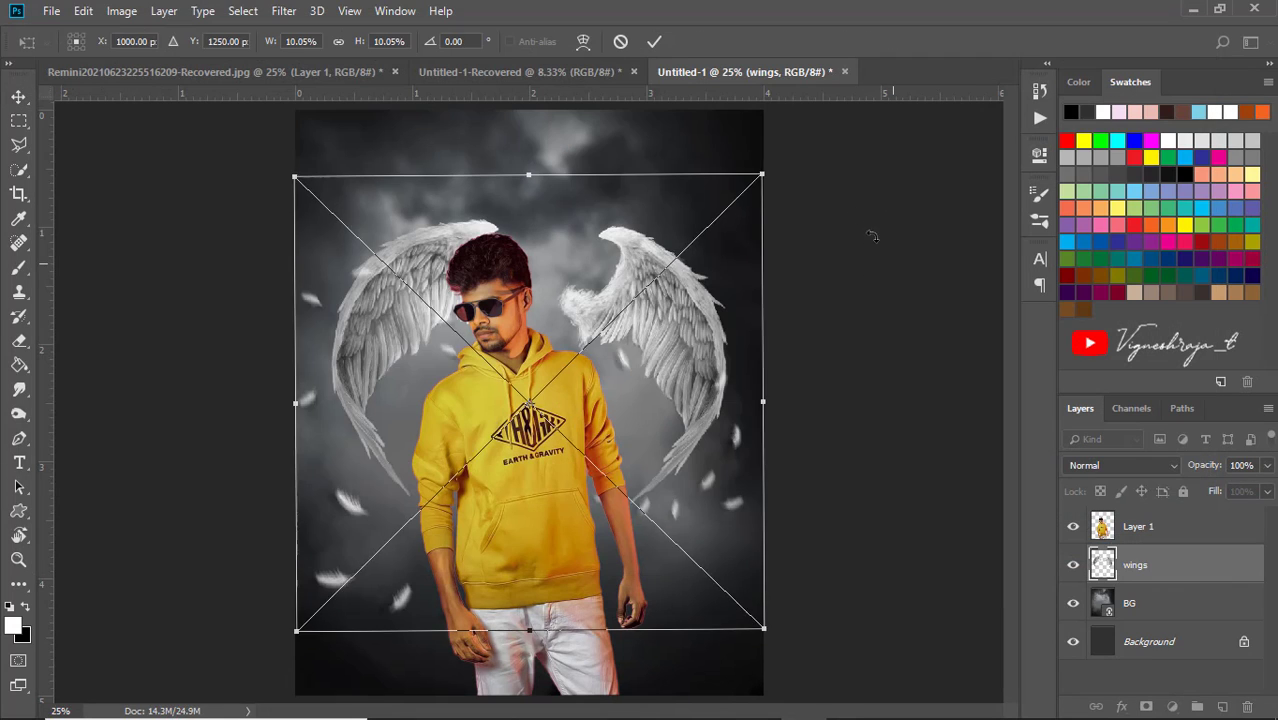
left_click_drag(870, 228, 771, 110)
left_click_drag(664, 328, 671, 400)
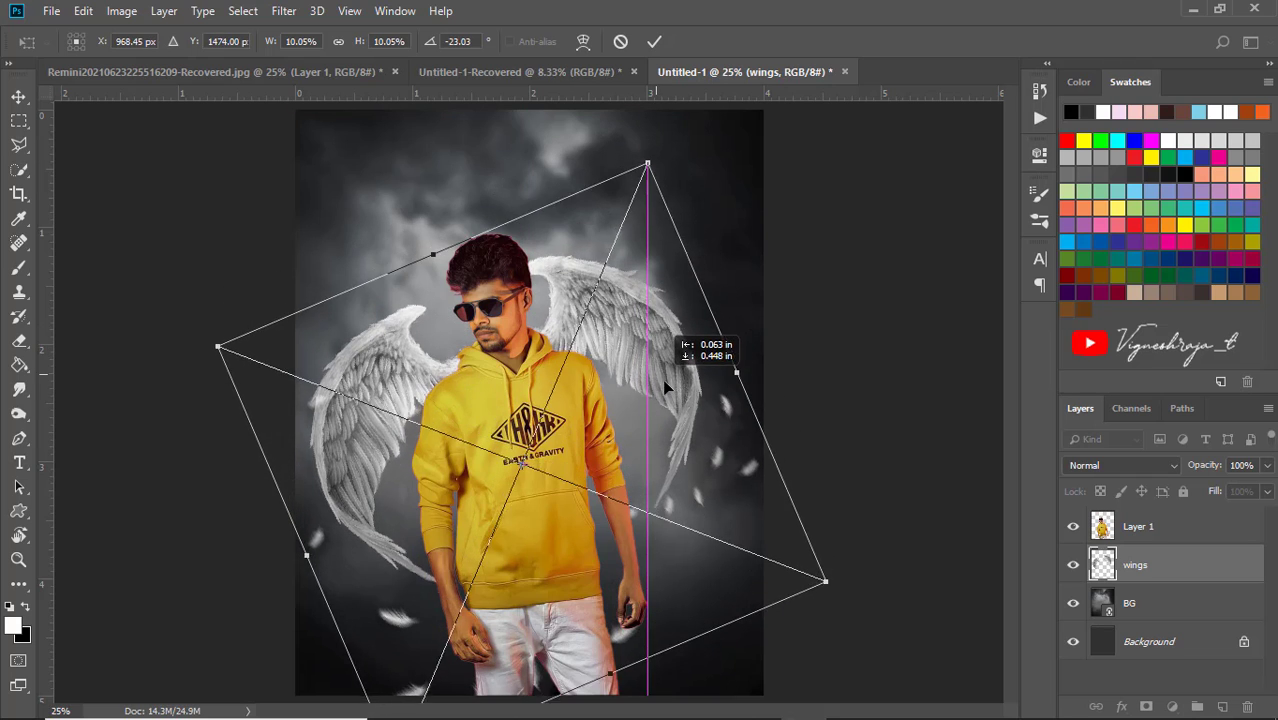
left_click_drag(802, 268, 847, 260)
left_click_drag(711, 353, 695, 350)
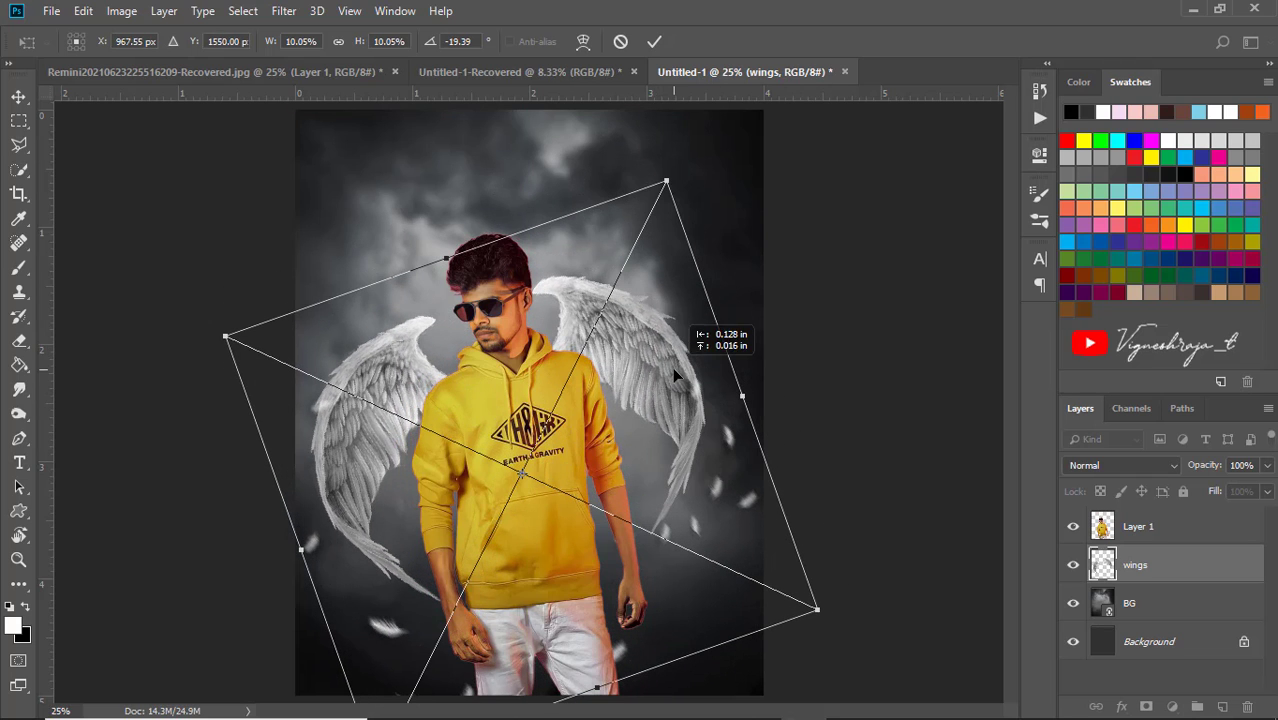
left_click_drag(793, 157, 802, 164)
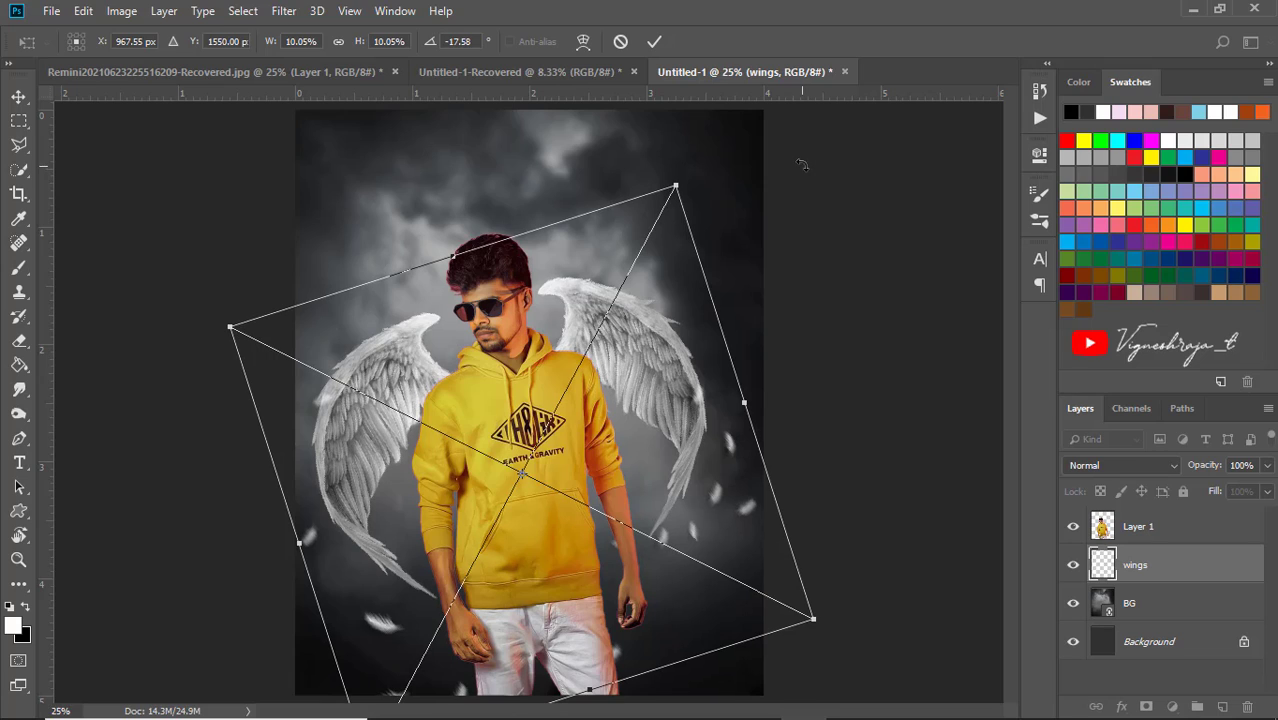
key("Return")
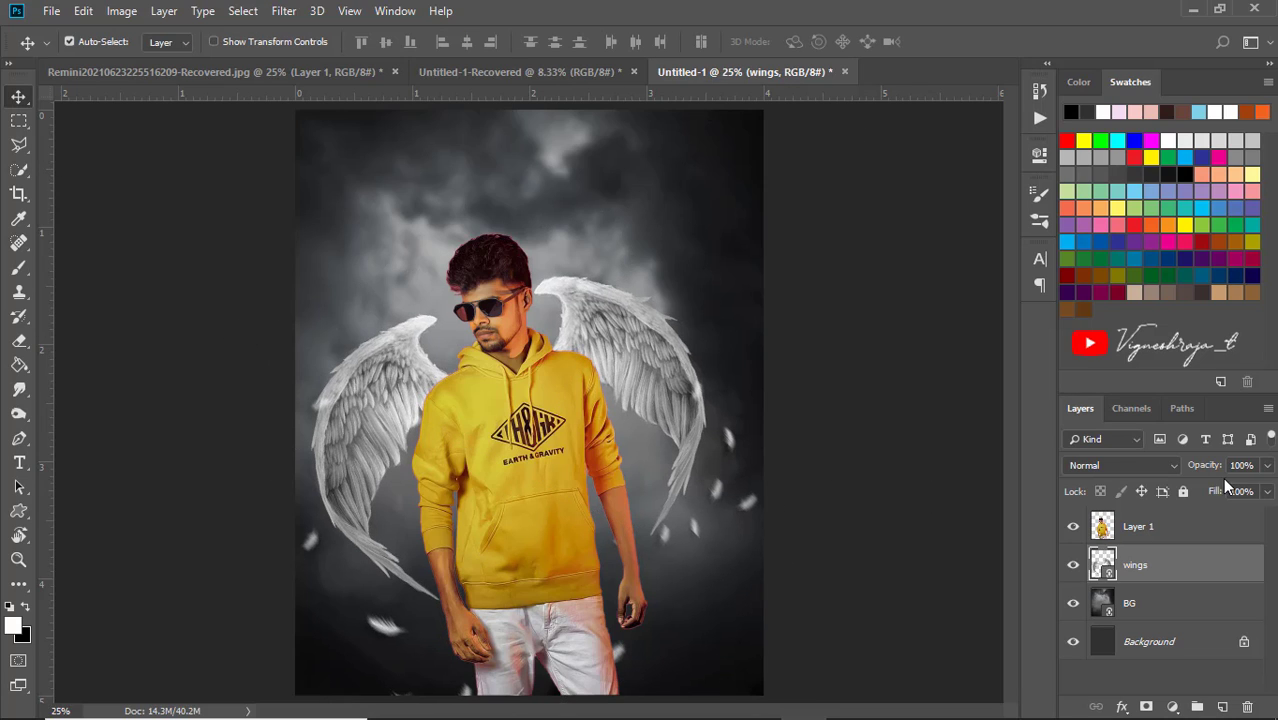
Add a Selective Color layer clipped to the man: Reds Cyan +100, Magenta +7, Yellow -4.
left_click(1189, 530)
left_click(1173, 707)
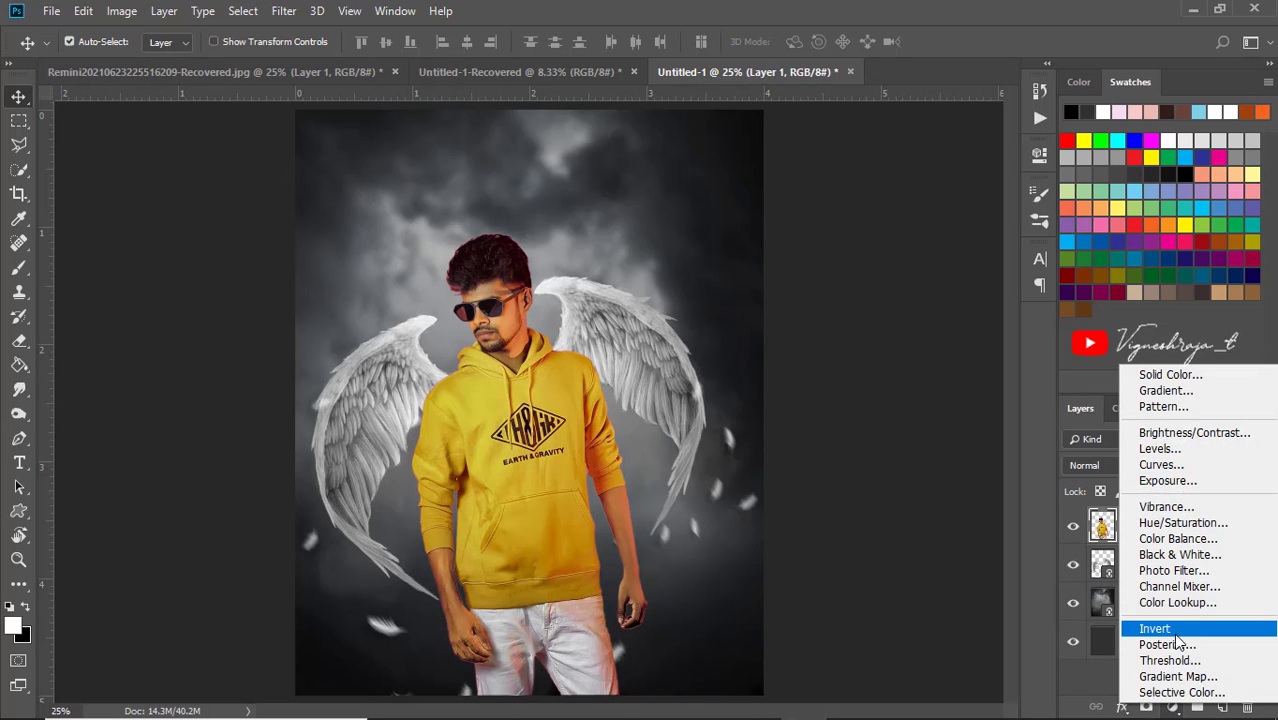
left_click(1163, 689)
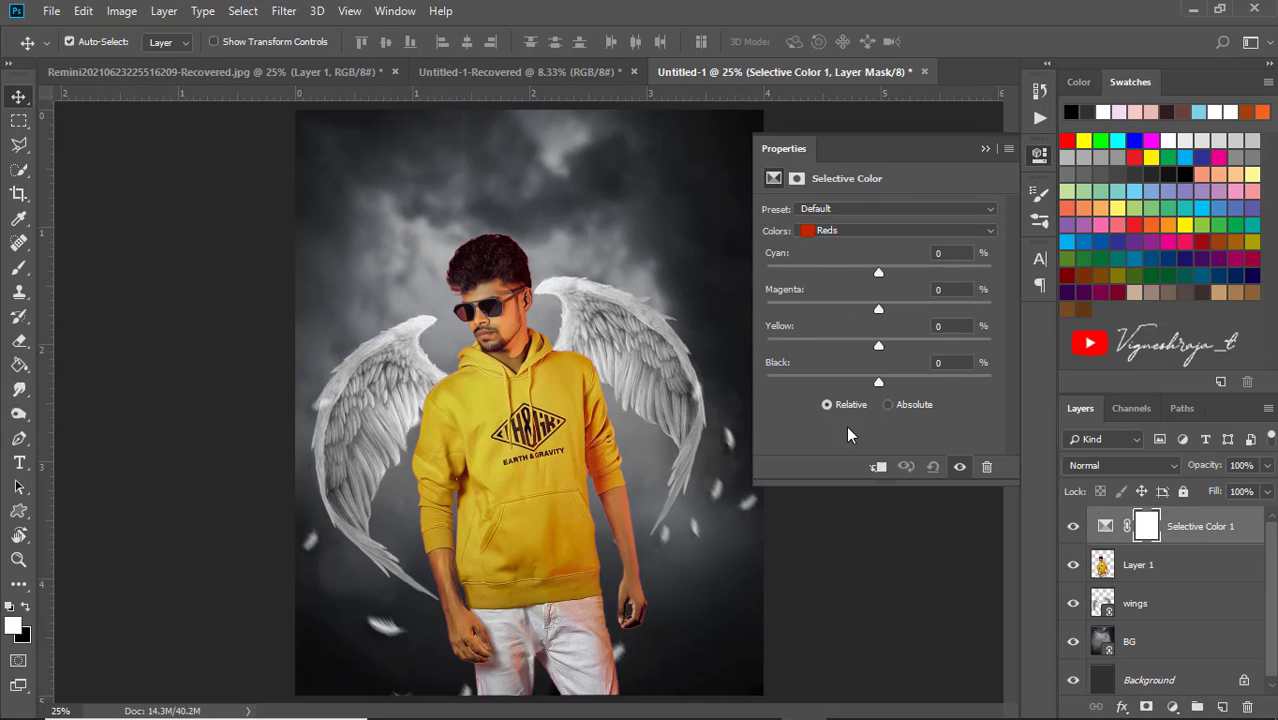
left_click(879, 468)
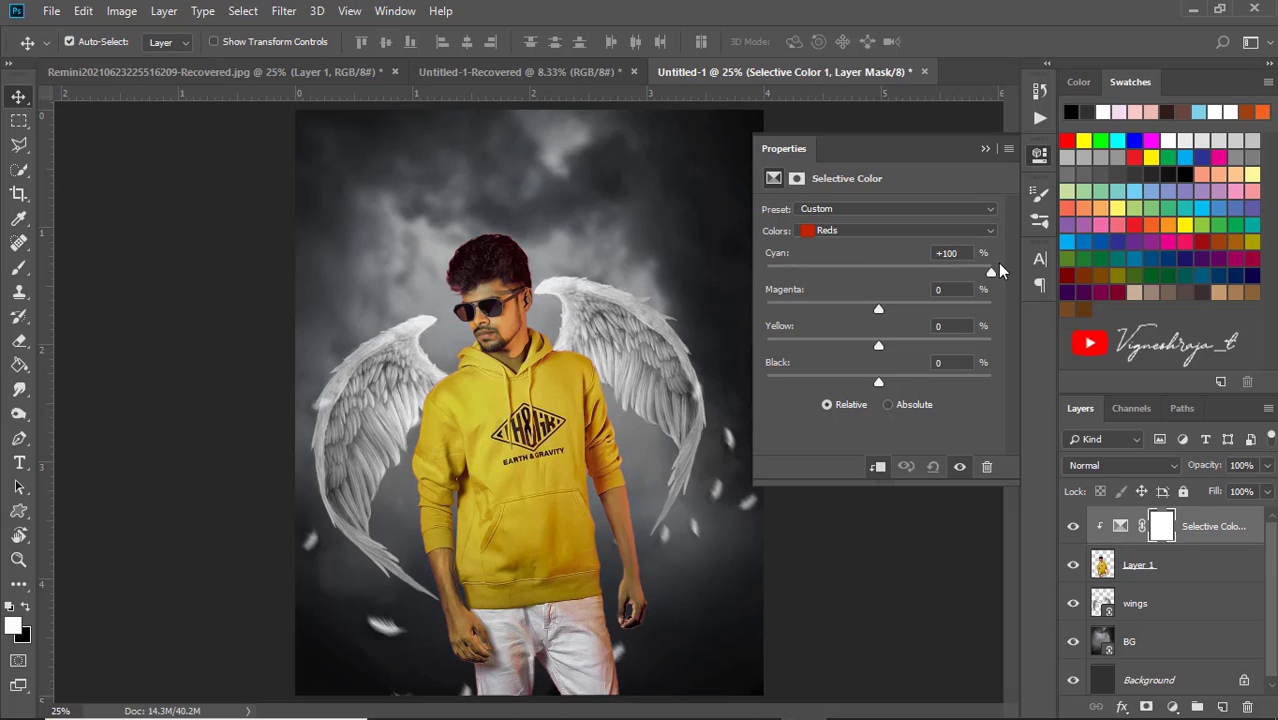
mouse_move(986, 306)
left_mouse_down()
mouse_move(871, 308)
mouse_move(886, 308)
mouse_move(895, 345)
mouse_move(888, 384)
mouse_move(884, 374)
left_mouse_up()
left_click(990, 148)
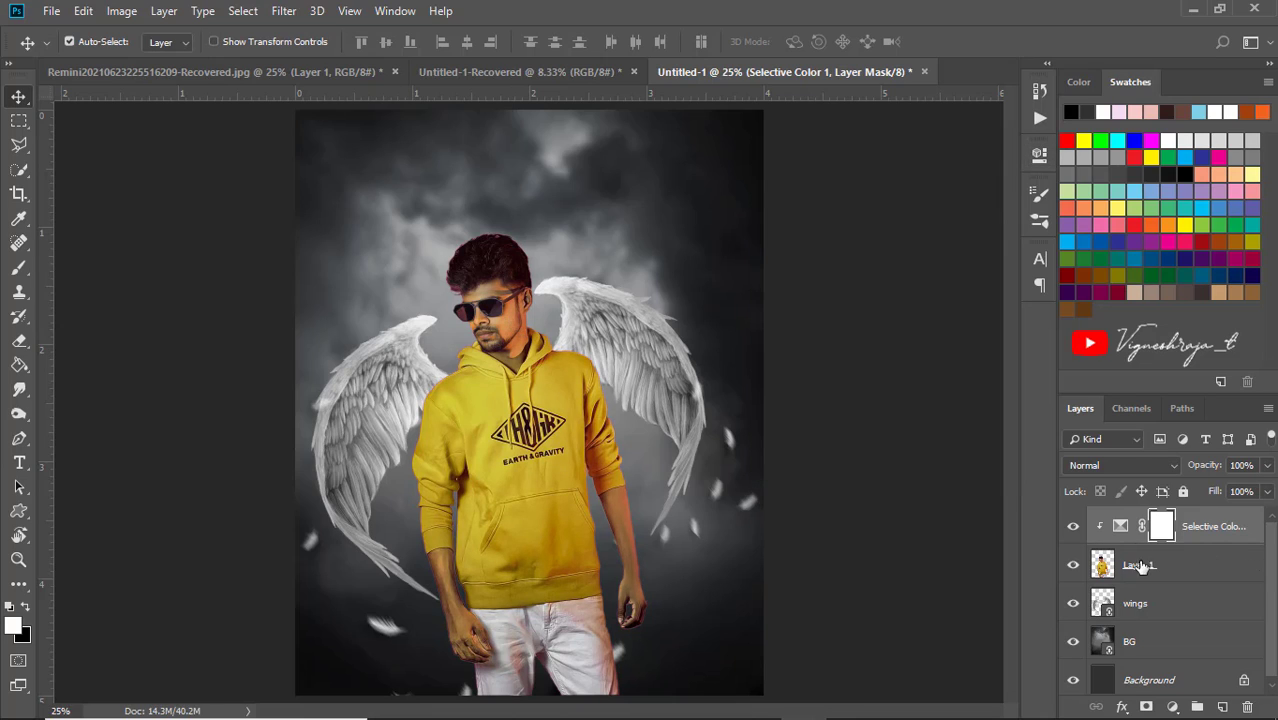
scroll(593, 350, "up", 2)
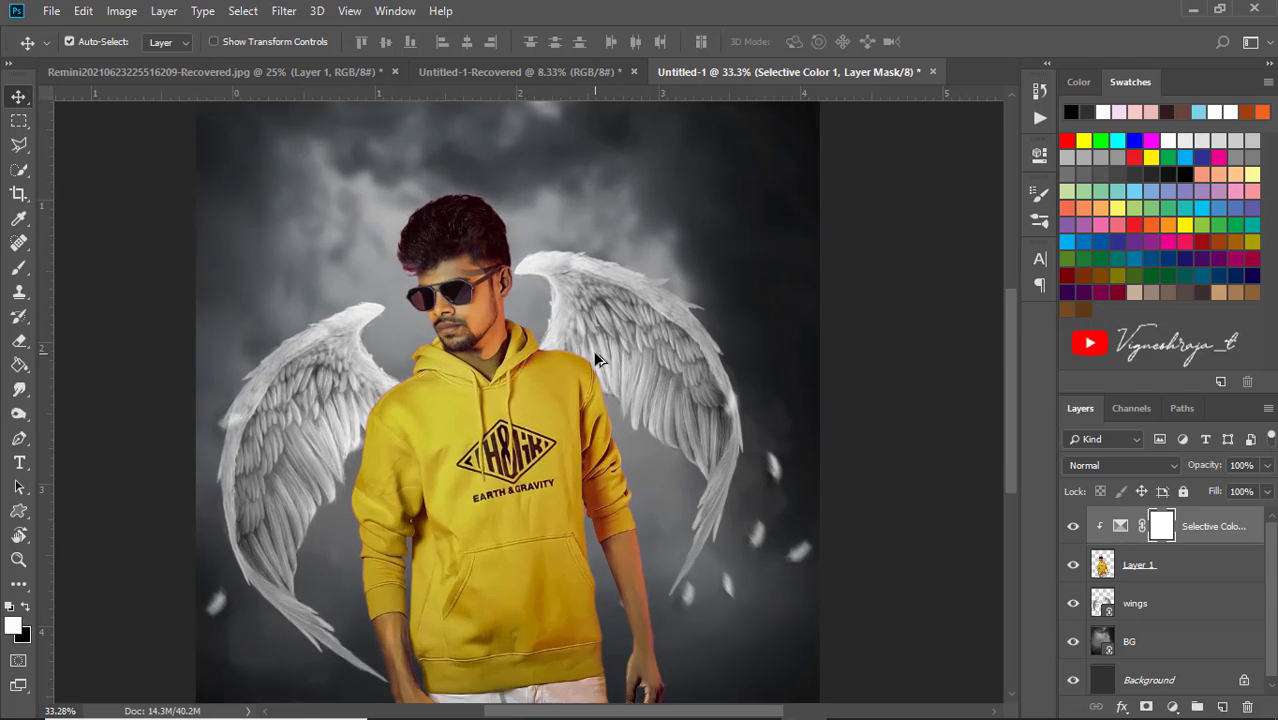
scroll(270, 270, "up", 3)
scroll(322, 276, "up", 3)
scroll(355, 290, "up", 1)
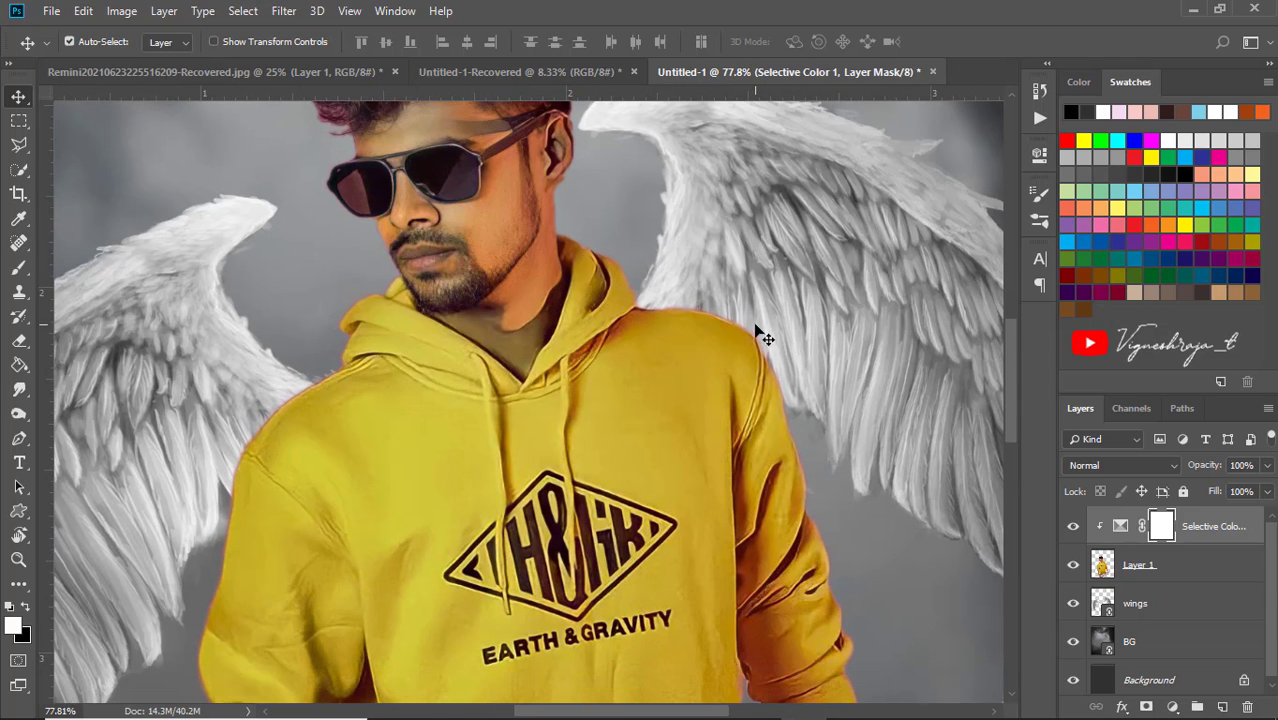
Sample the light grey beside the wing and add a new layer clipped to the man.
left_click(713, 300)
scroll(716, 292, "up", 4)
key("i")
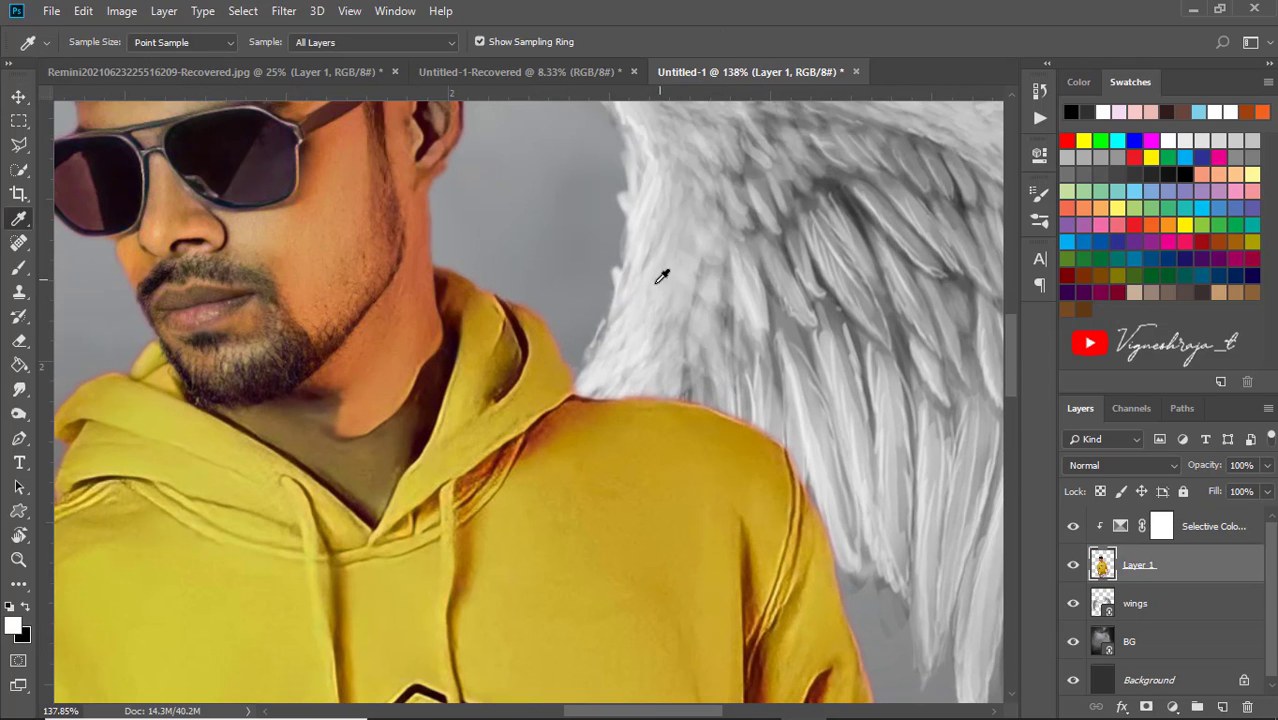
left_click(631, 215)
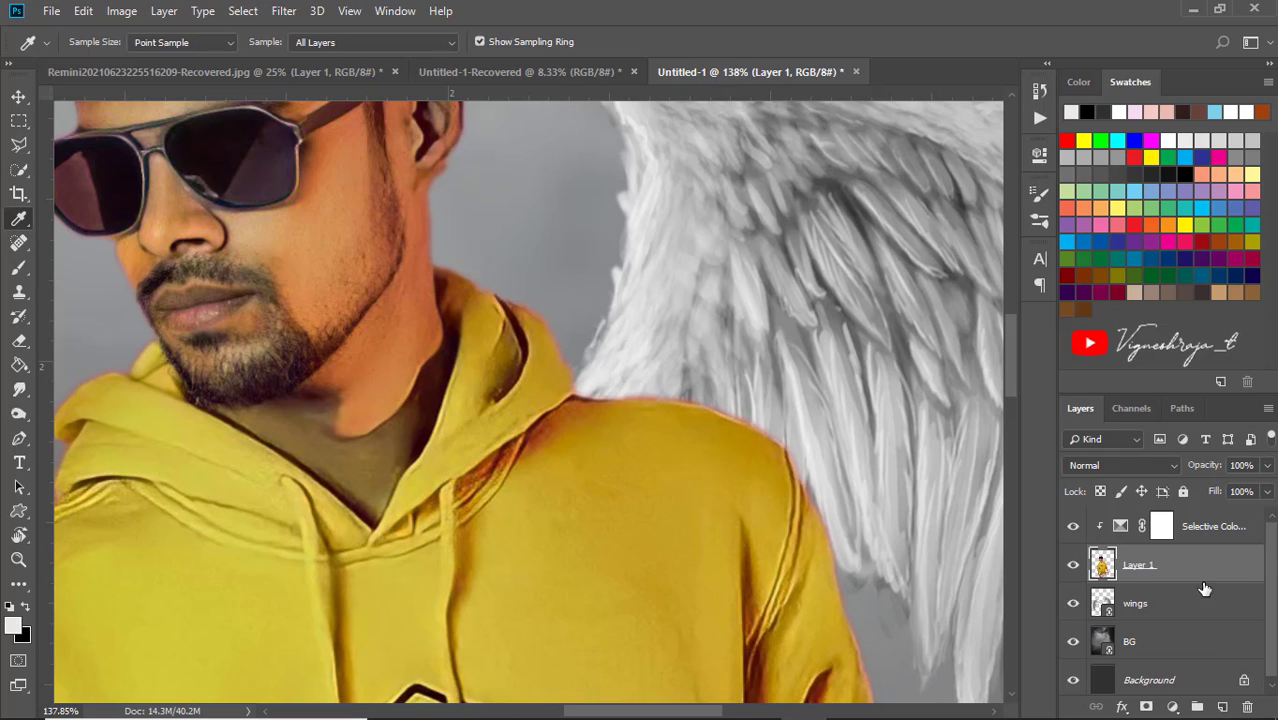
left_click(1222, 707)
key("b")
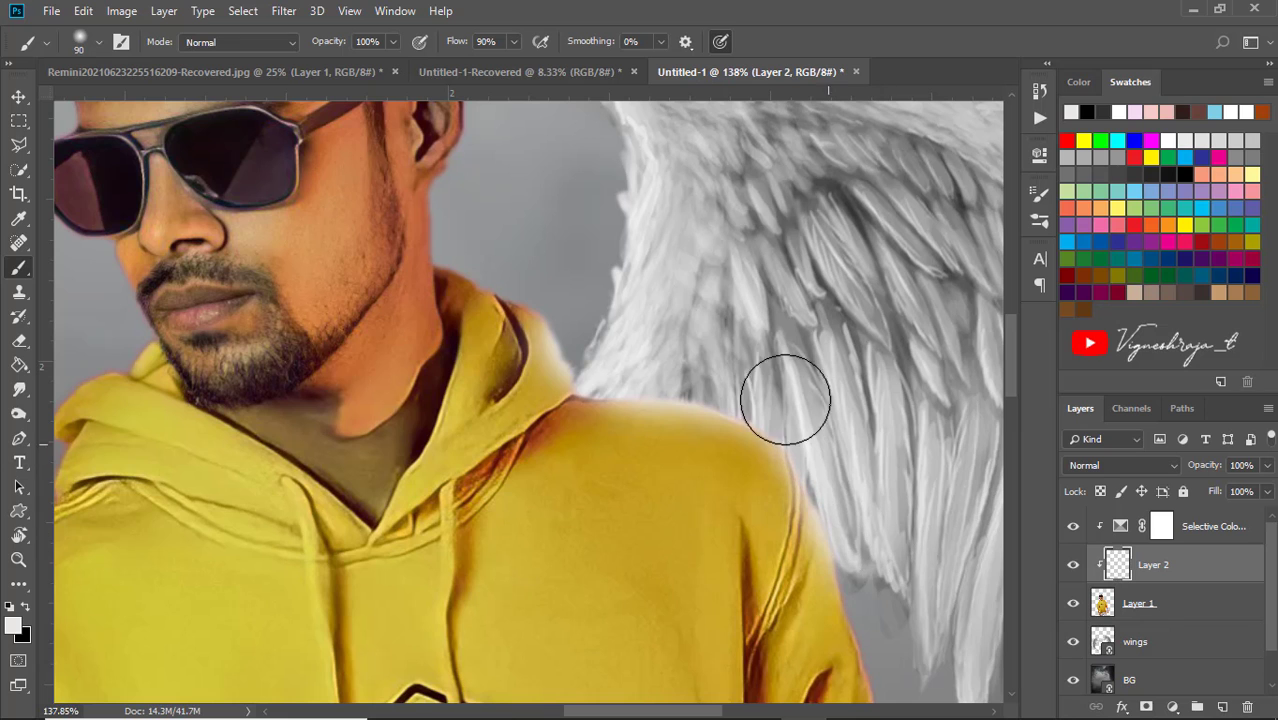
Paint a soft light stroke along the hoodie's shoulder.
scroll(598, 295, "down", 3)
scroll(585, 491, "up", 1)
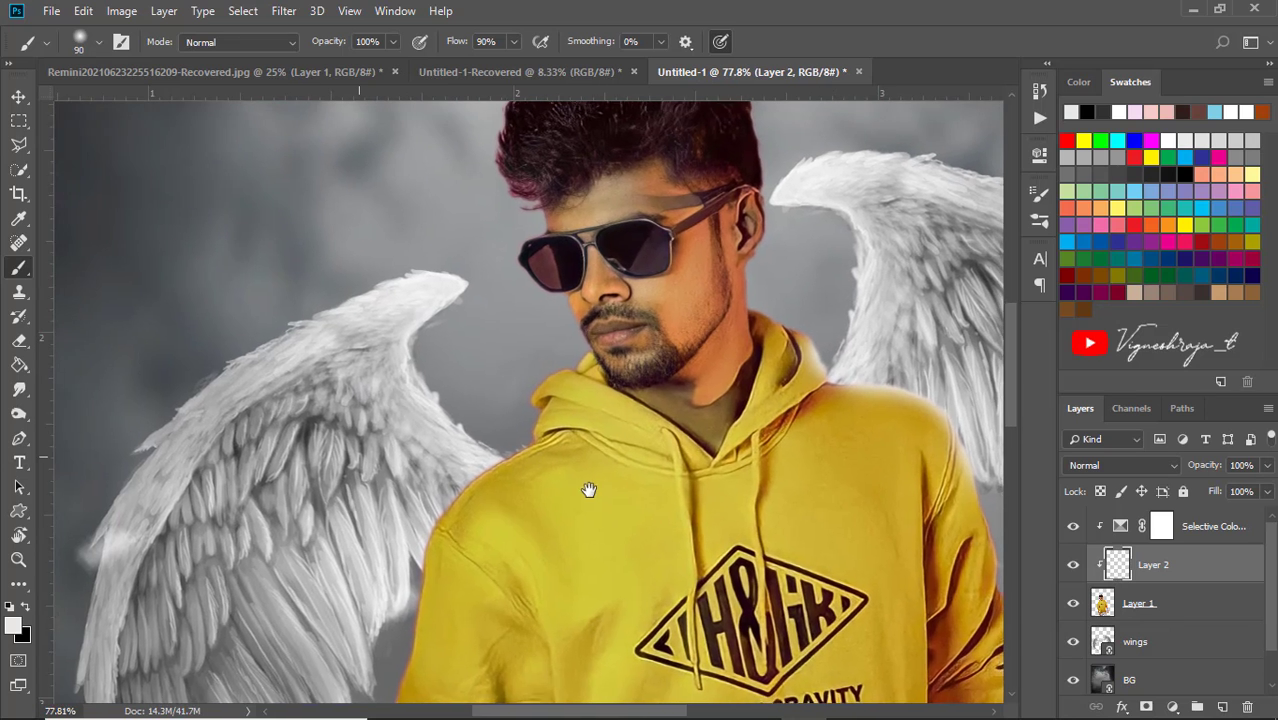
left_click_drag(505, 430, 455, 490)
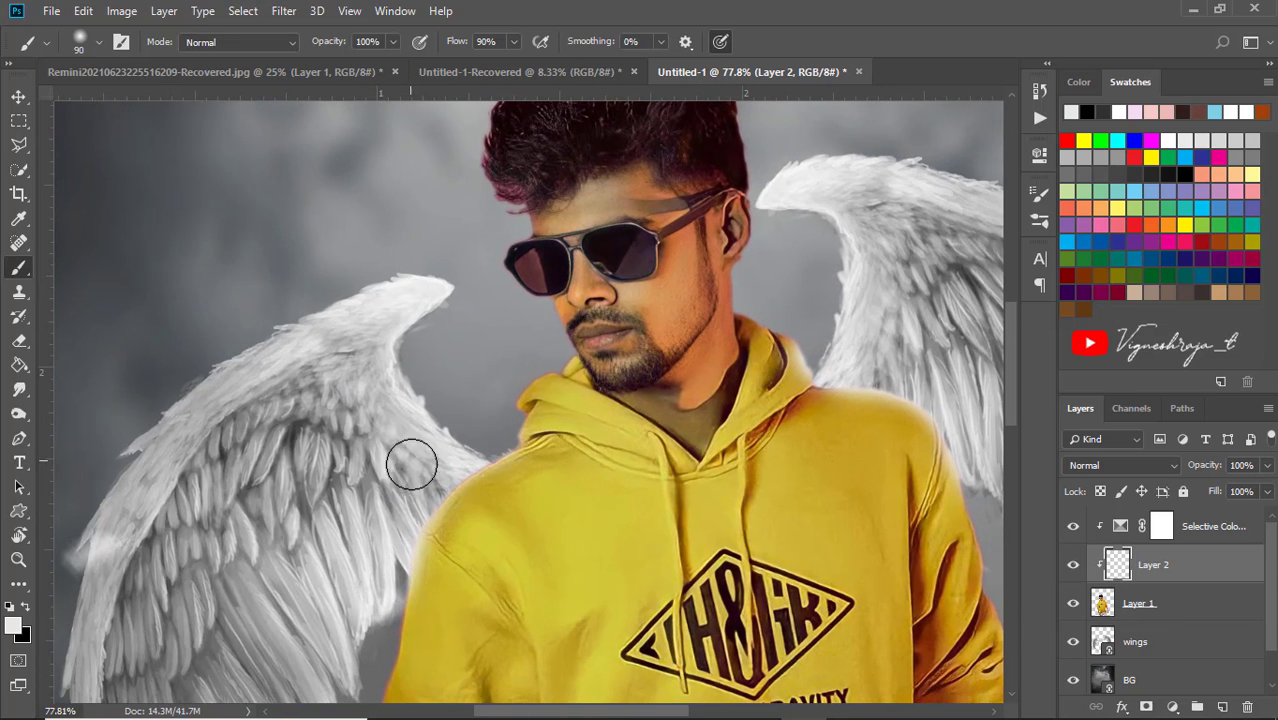
scroll(485, 375, "down", 3)
scroll(485, 375, "down", 1)
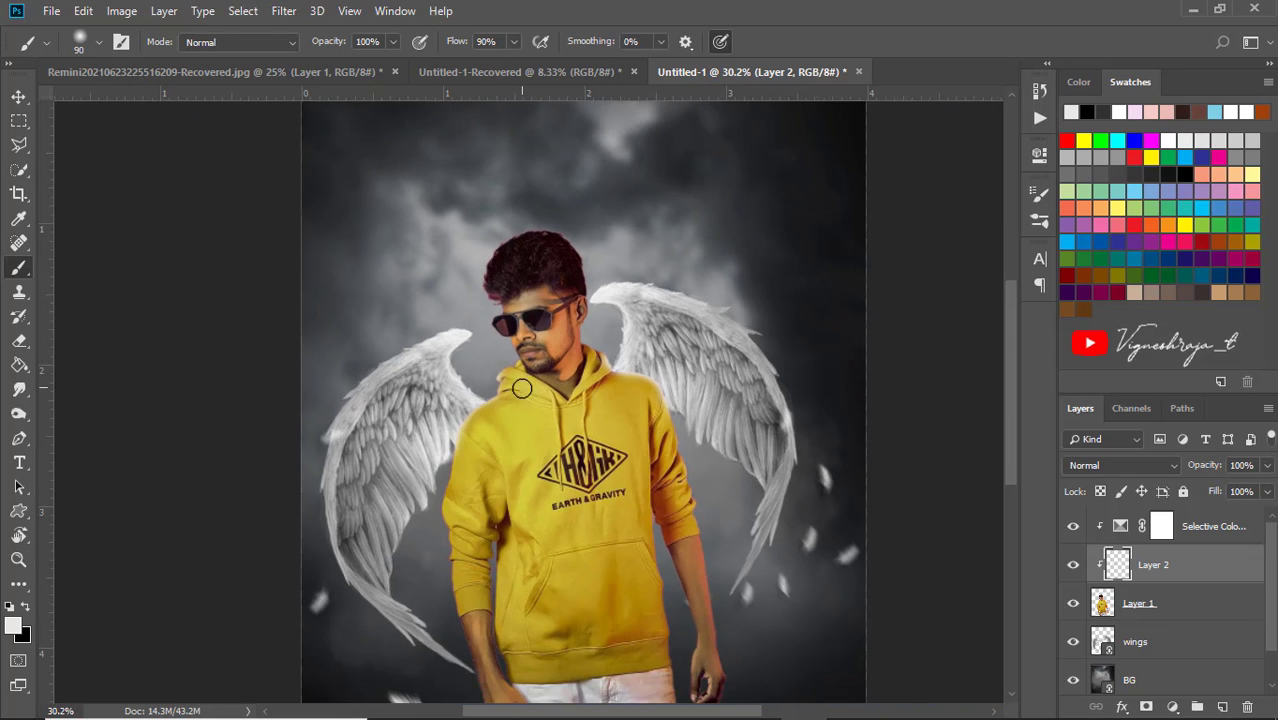
scroll(500, 380, "up", 2)
scroll(520, 385, "up", 1)
Paint light strokes along the hoodie's left edge and down the left sleeve.
key("e")
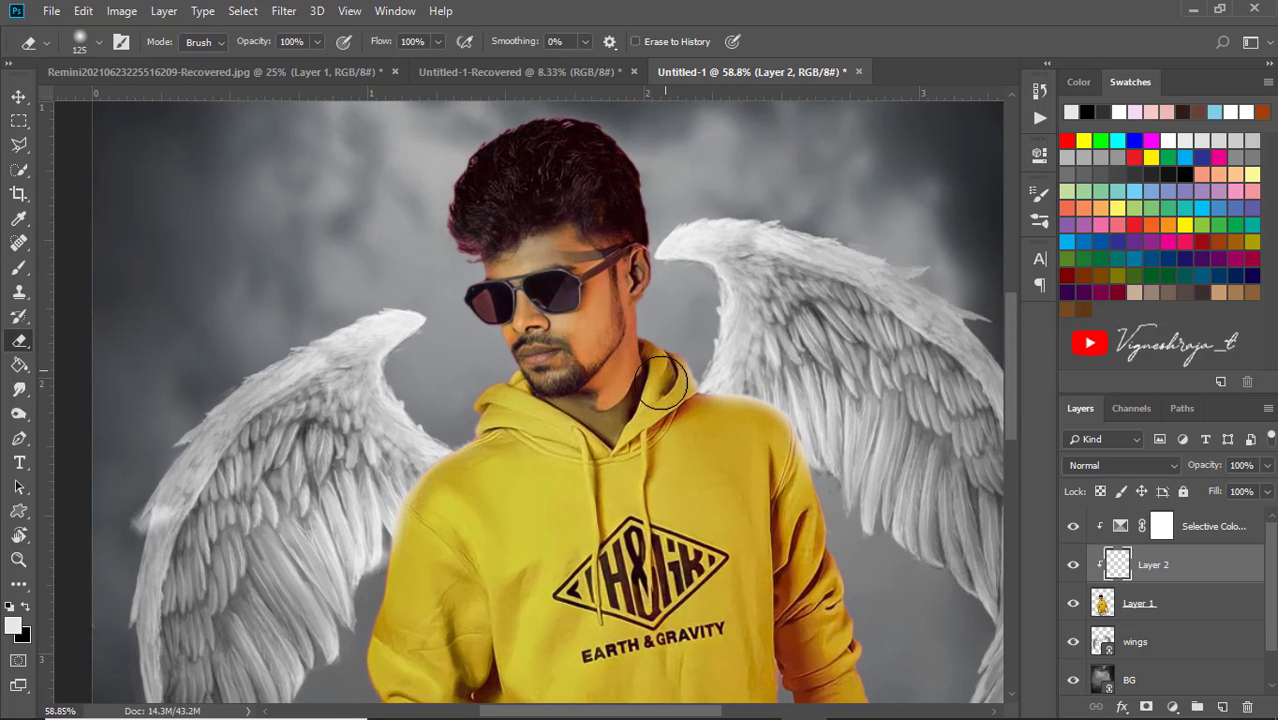
key("b")
scroll(348, 494, "down", 2)
scroll(348, 494, "down", 1)
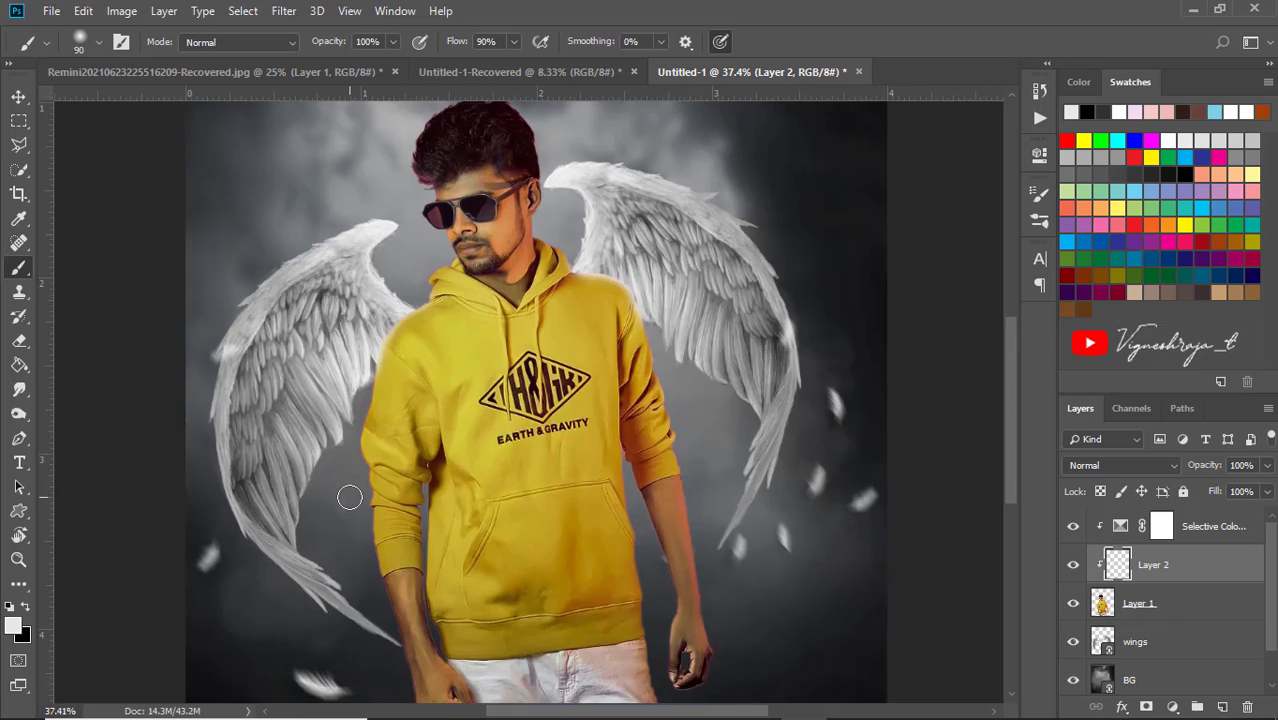
scroll(348, 494, "down", 1)
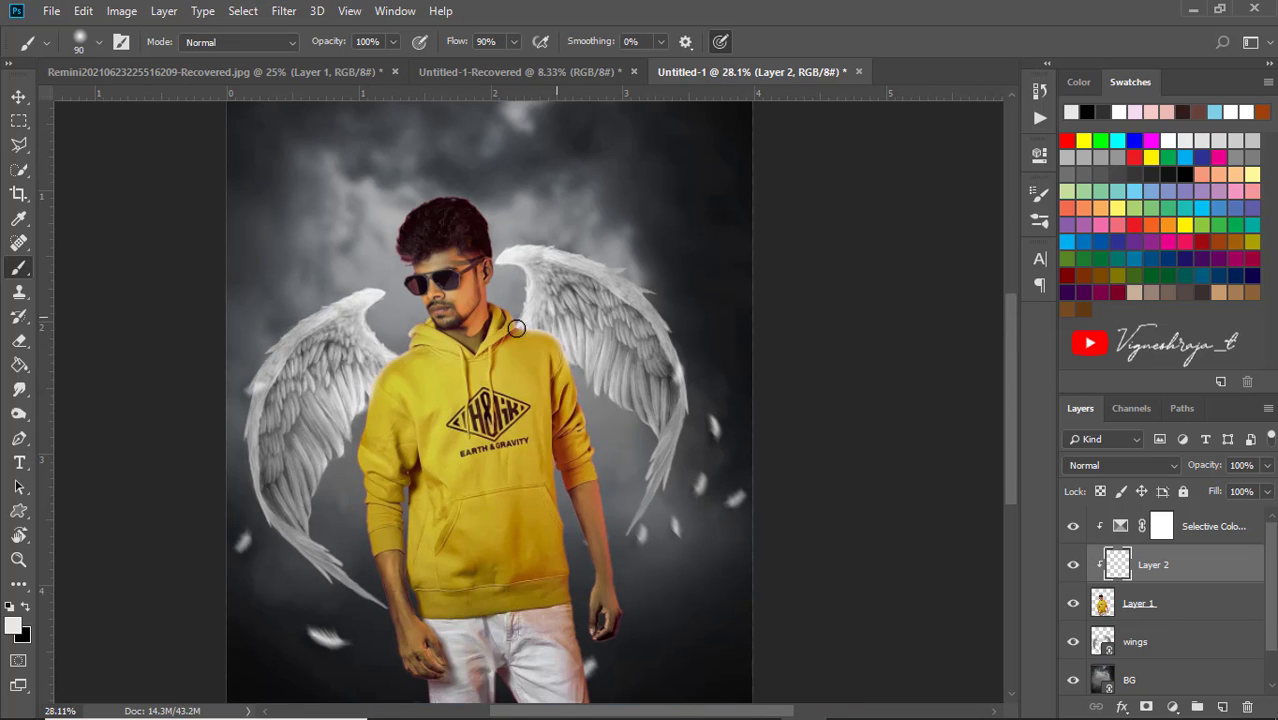
scroll(388, 305, "up", 1)
scroll(388, 305, "up", 2)
scroll(351, 188, "up", 2)
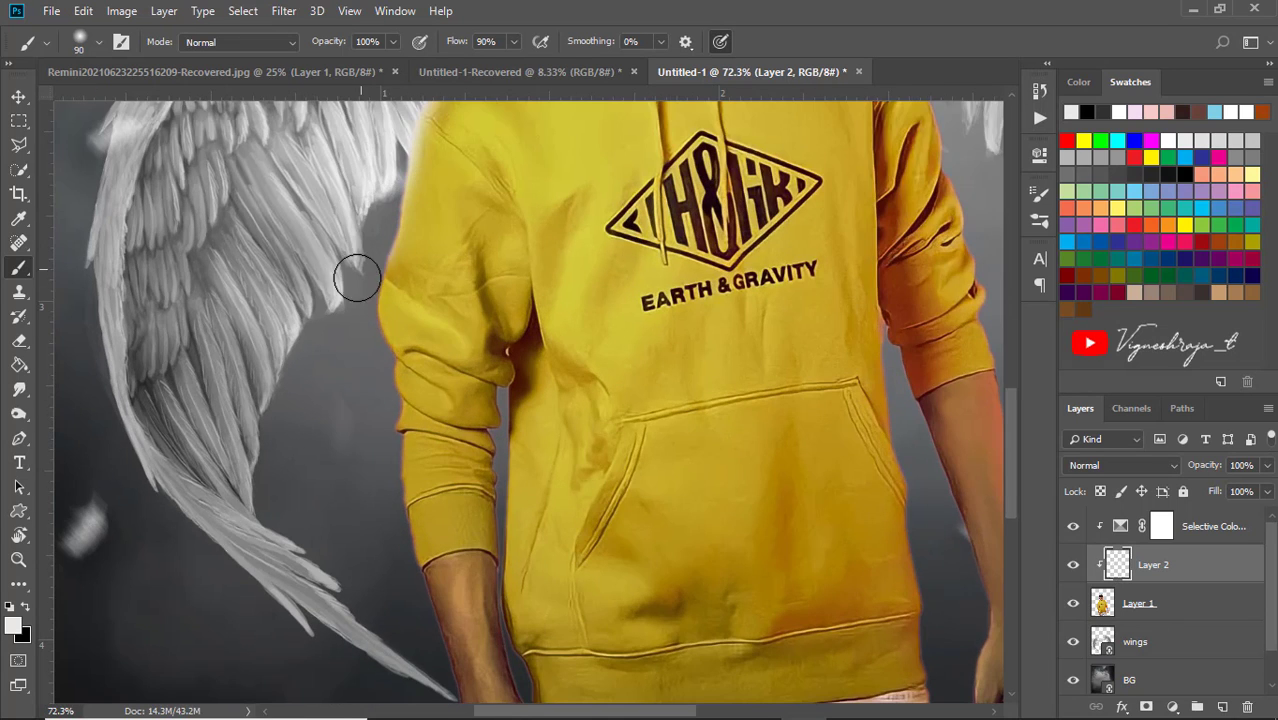
left_click_drag(357, 276, 380, 300)
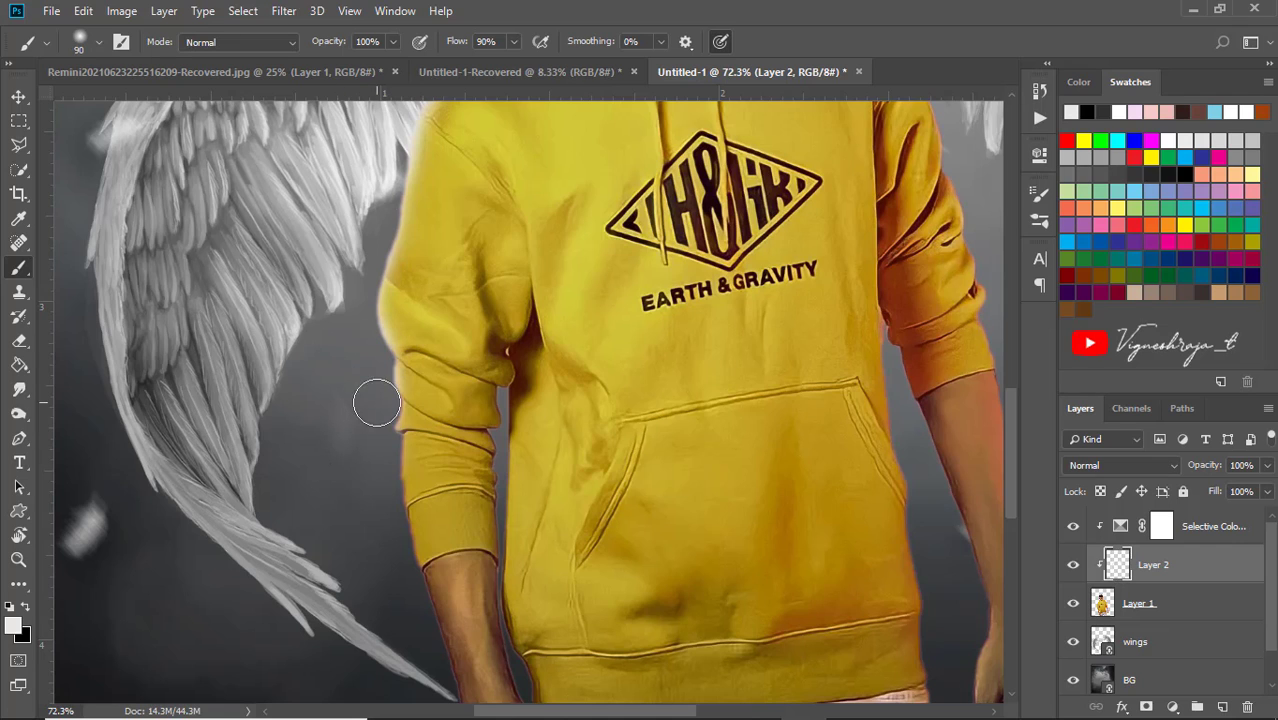
left_click_drag(366, 390, 395, 565)
scroll(484, 285, "down", 2)
scroll(484, 285, "down", 3)
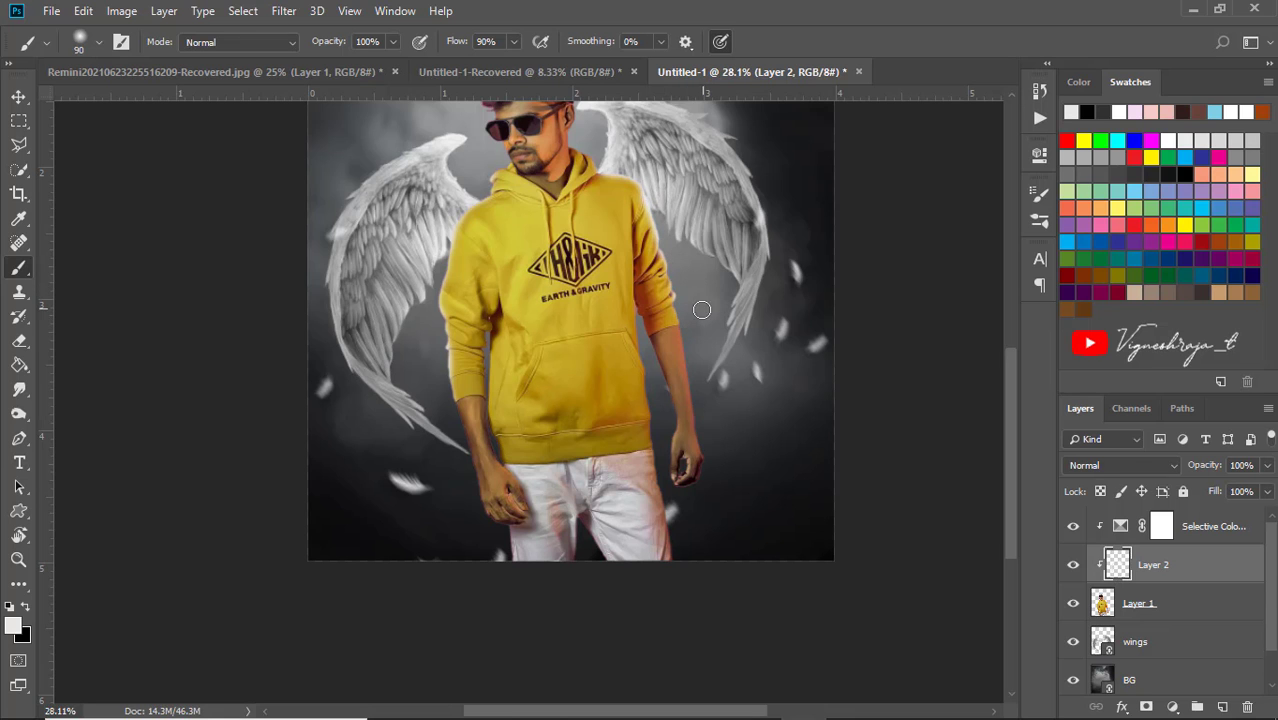
scroll(682, 293, "up", 3)
scroll(722, 314, "up", 4)
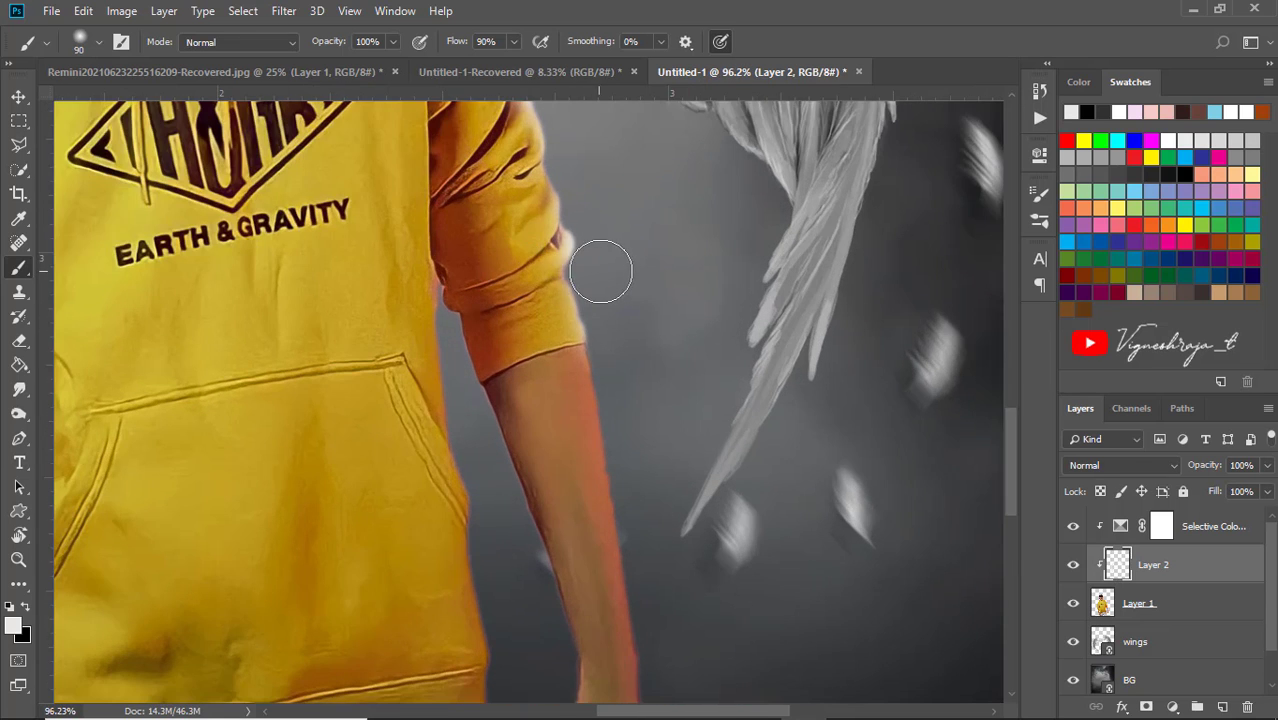
scroll(613, 236, "up", 2)
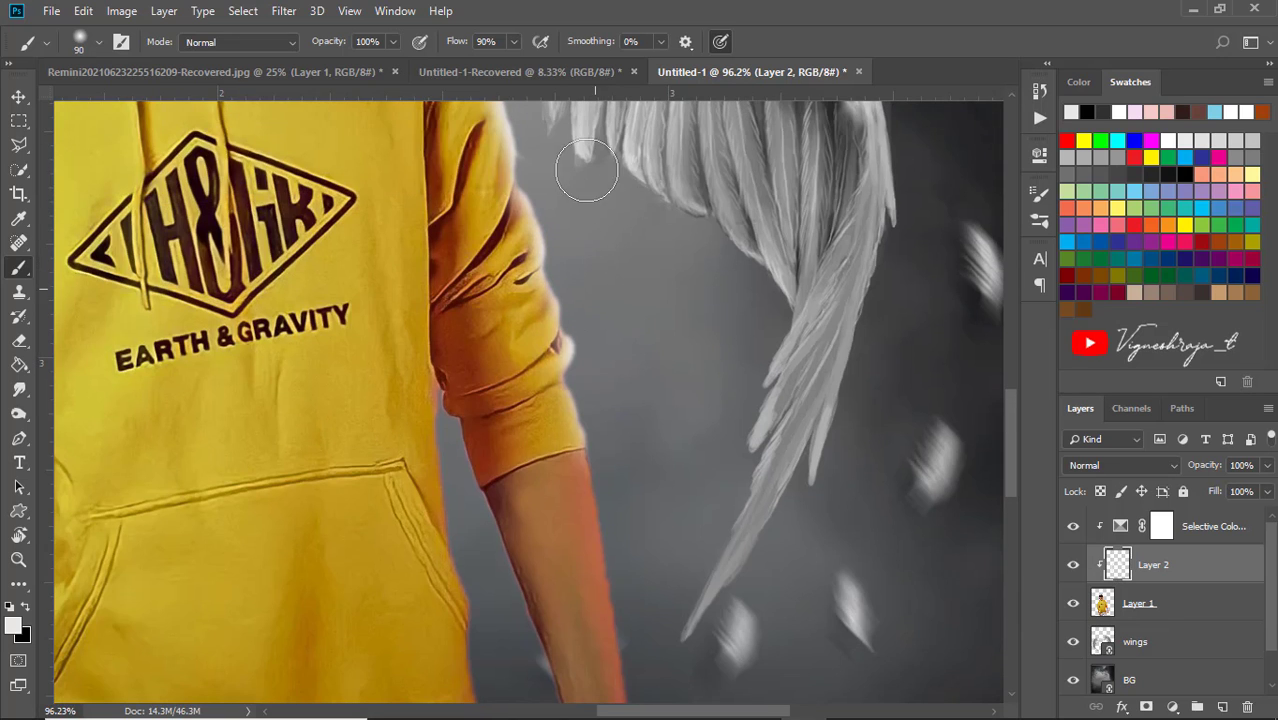
scroll(543, 173, "down", 3)
scroll(625, 195, "down", 3)
Lower the painted rim-light Layer 2's opacity to 80%.
right_click(636, 208)
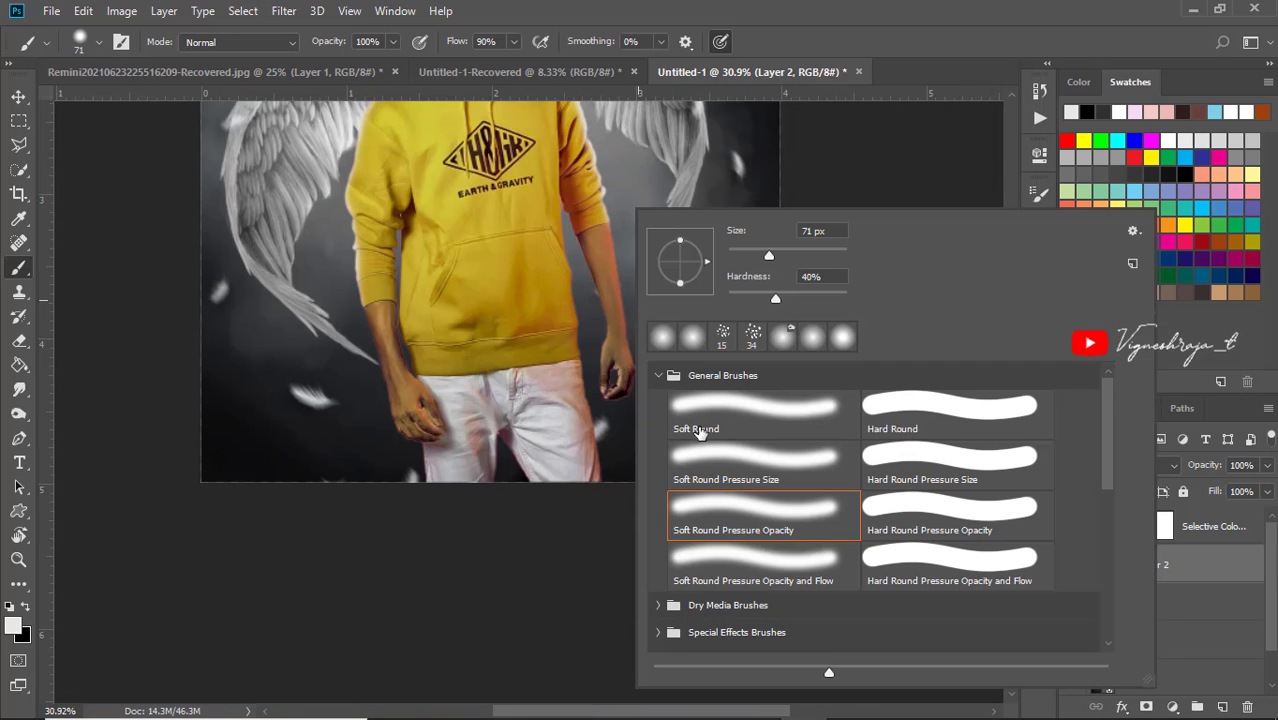
key("Escape")
scroll(475, 480, "down", 2)
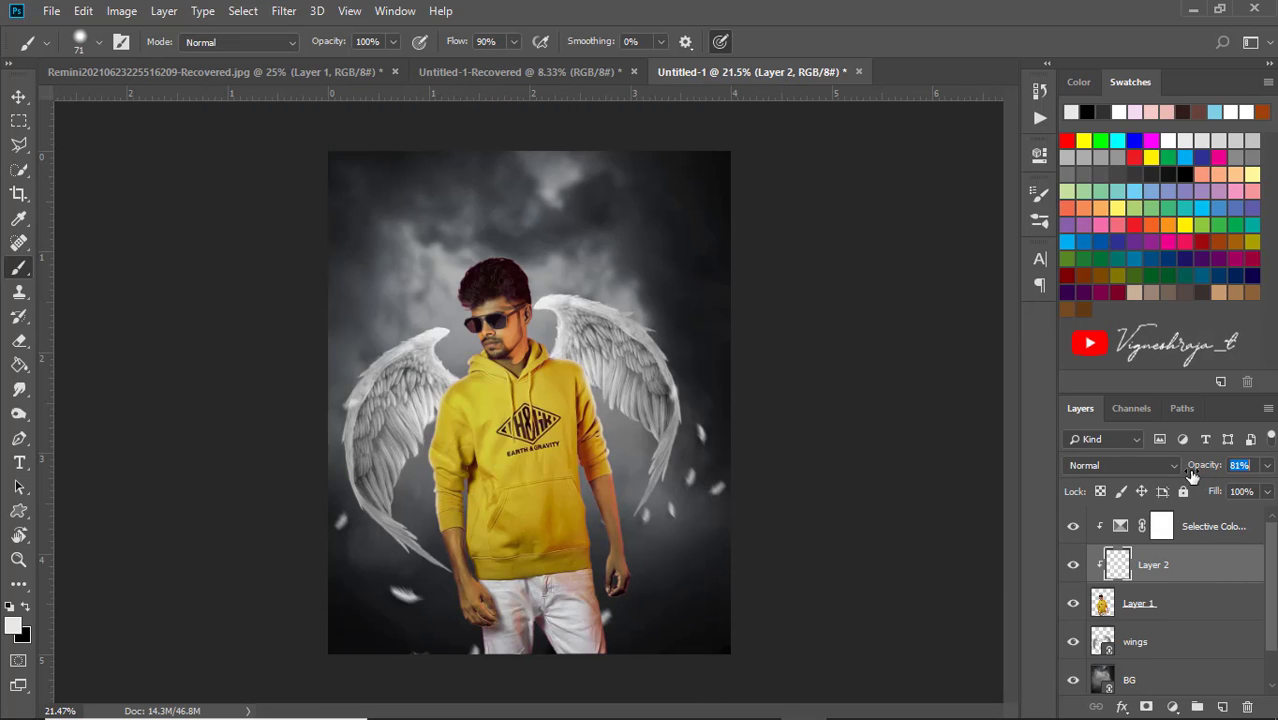
left_click_drag(1192, 477, 1188, 477)
Select the Selective Color, man and wings layers together with the Move tool.
key("v")
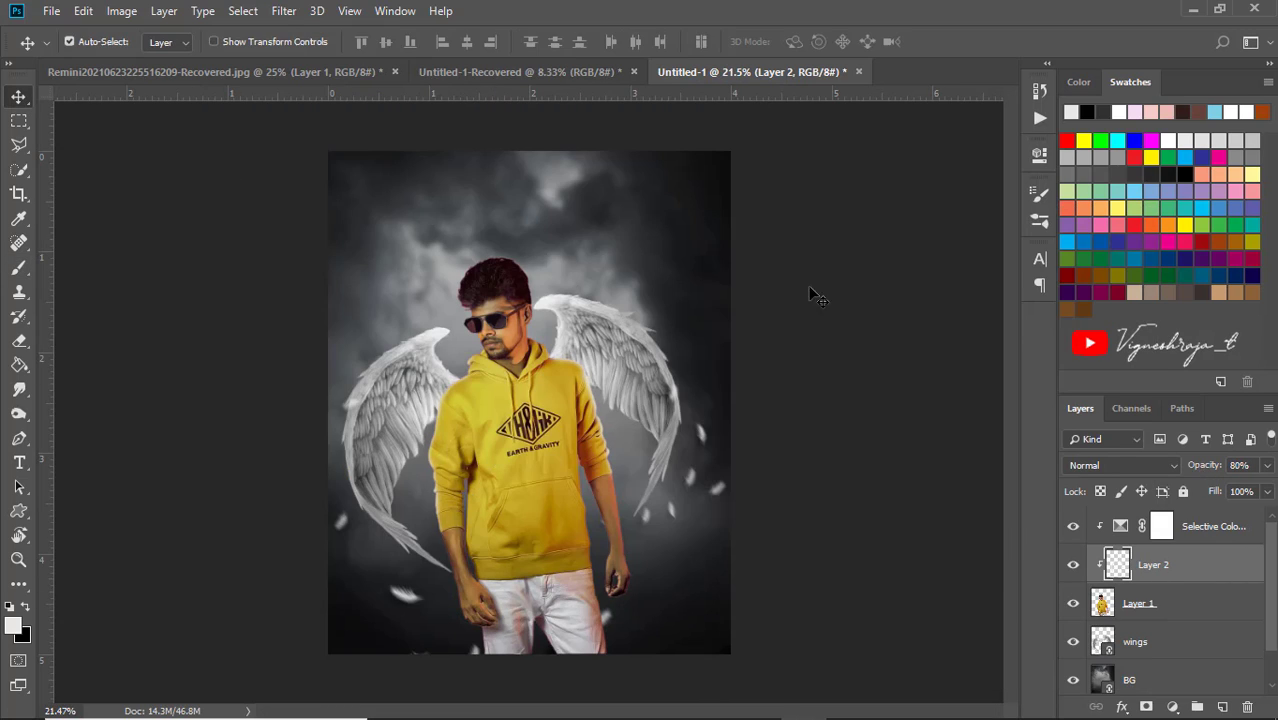
left_click(1203, 533)
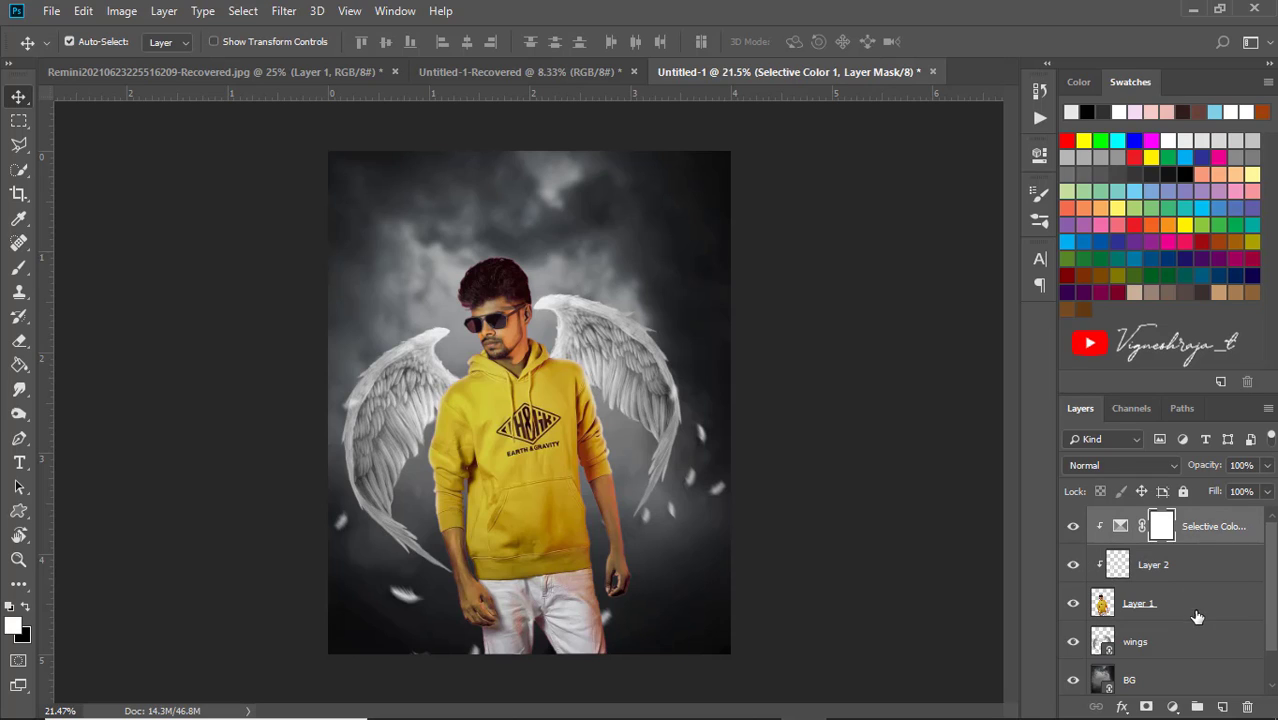
left_click(1197, 645, "shift")
Nudge the man and wings right, then reposition the wings with a free transform.
key("shift+Right")
key("shift+Right")
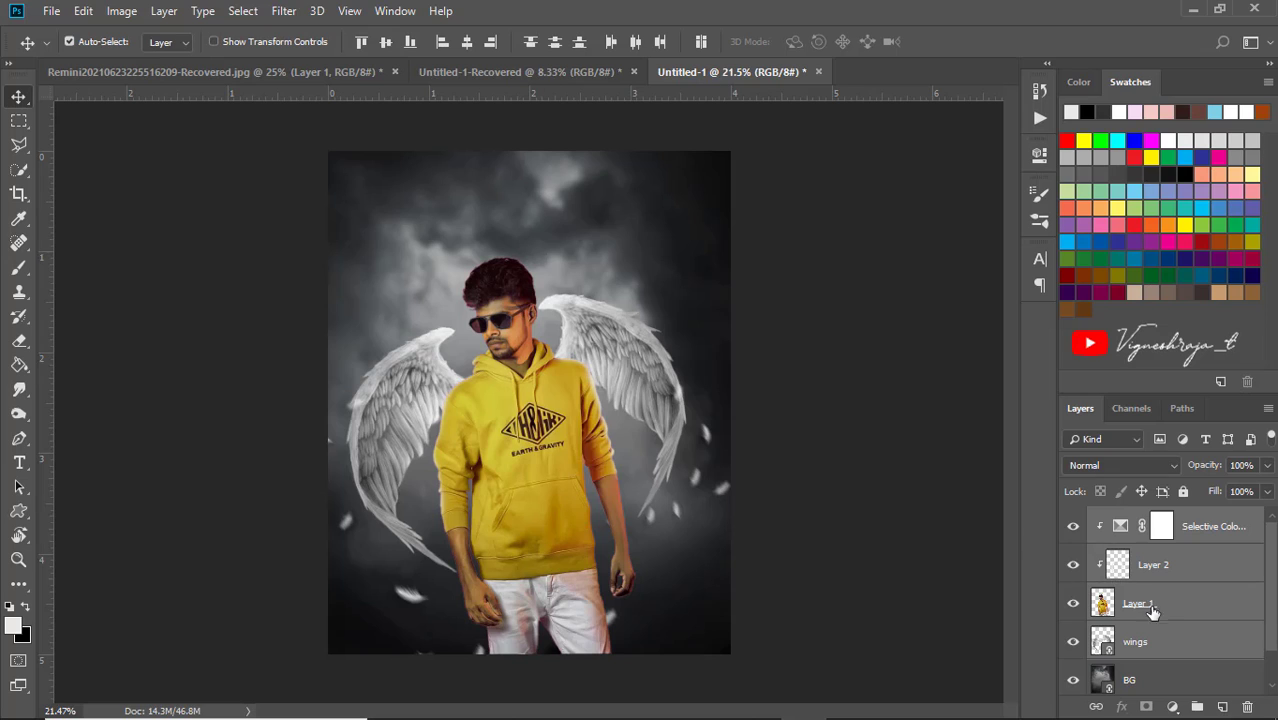
left_click(1155, 644)
key("ctrl+t")
mouse_move(930, 415)
left_mouse_down()
mouse_move(838, 283)
mouse_move(849, 287)
left_mouse_up()
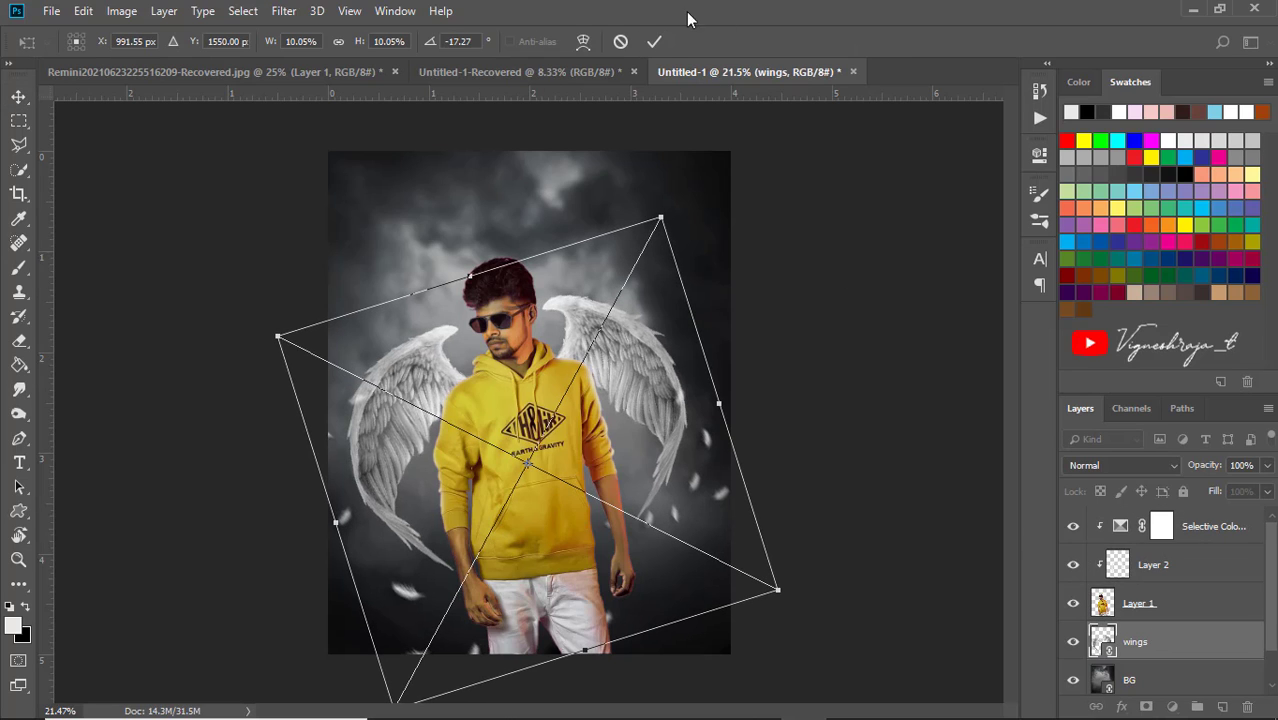
left_click(655, 41)
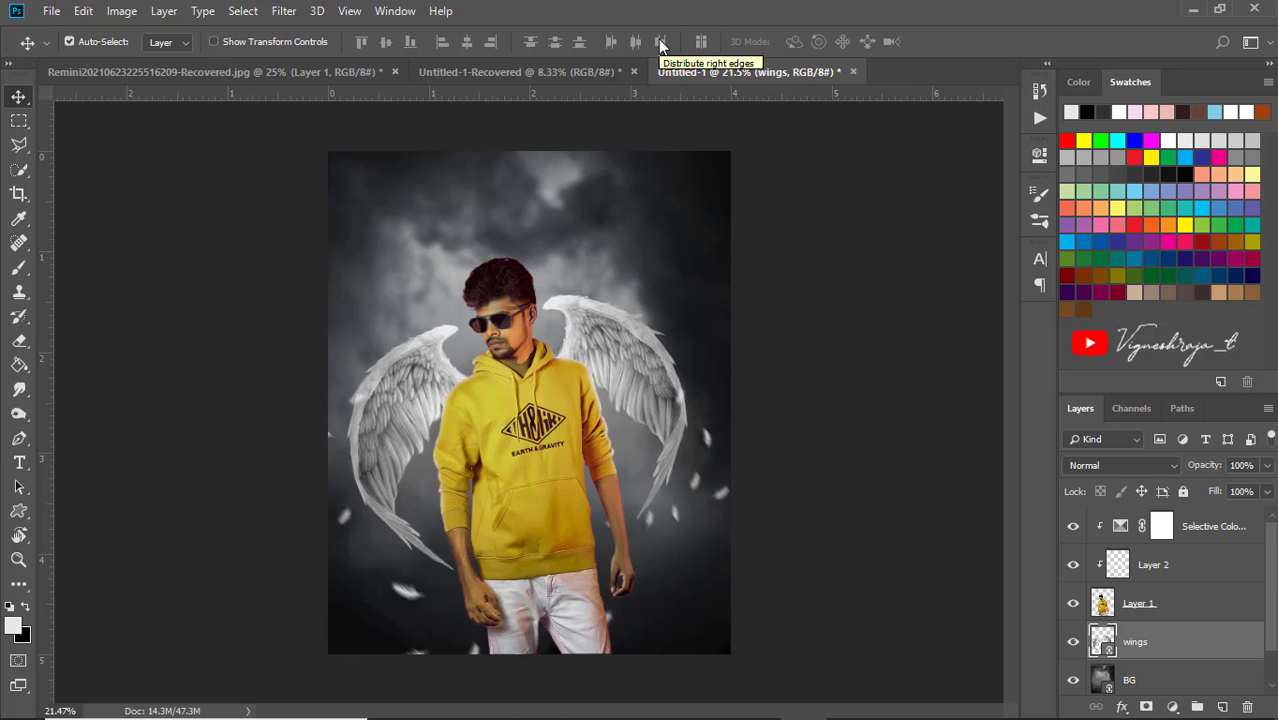
left_click(1205, 526)
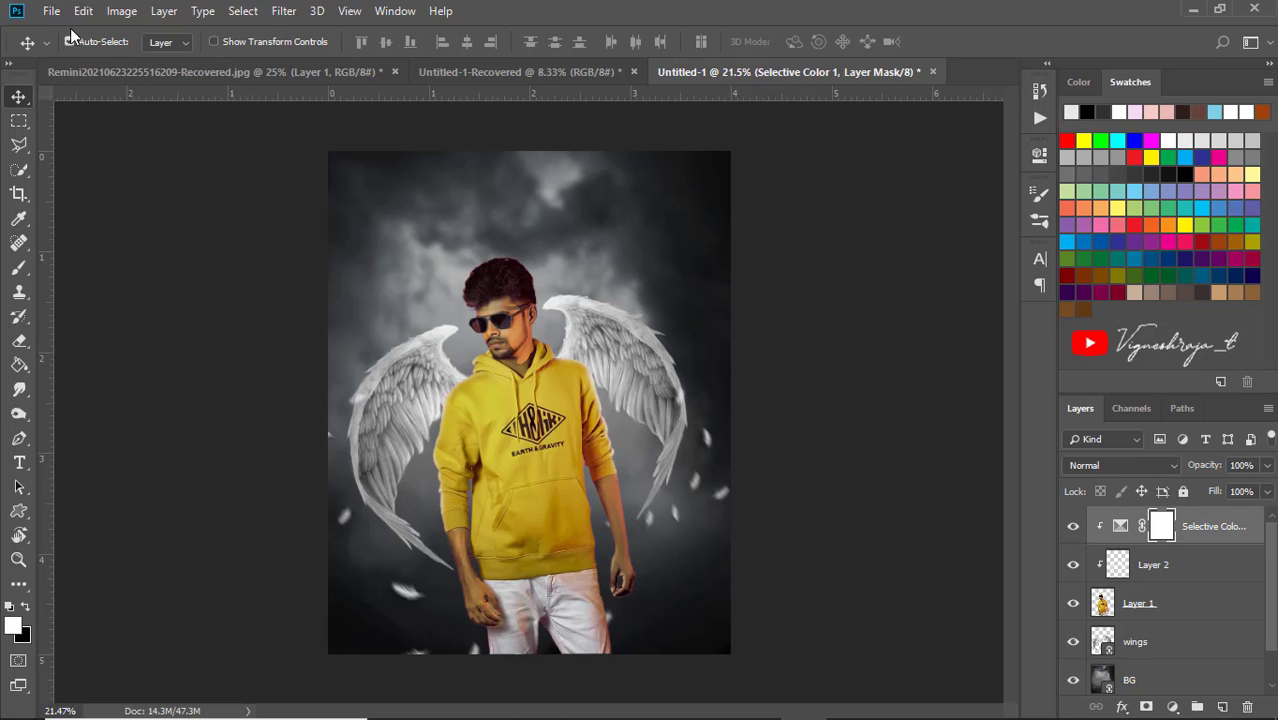
left_click(51, 11)
Place the orange glow image from D:\Vky creations\png\png lights.
left_click(85, 366)
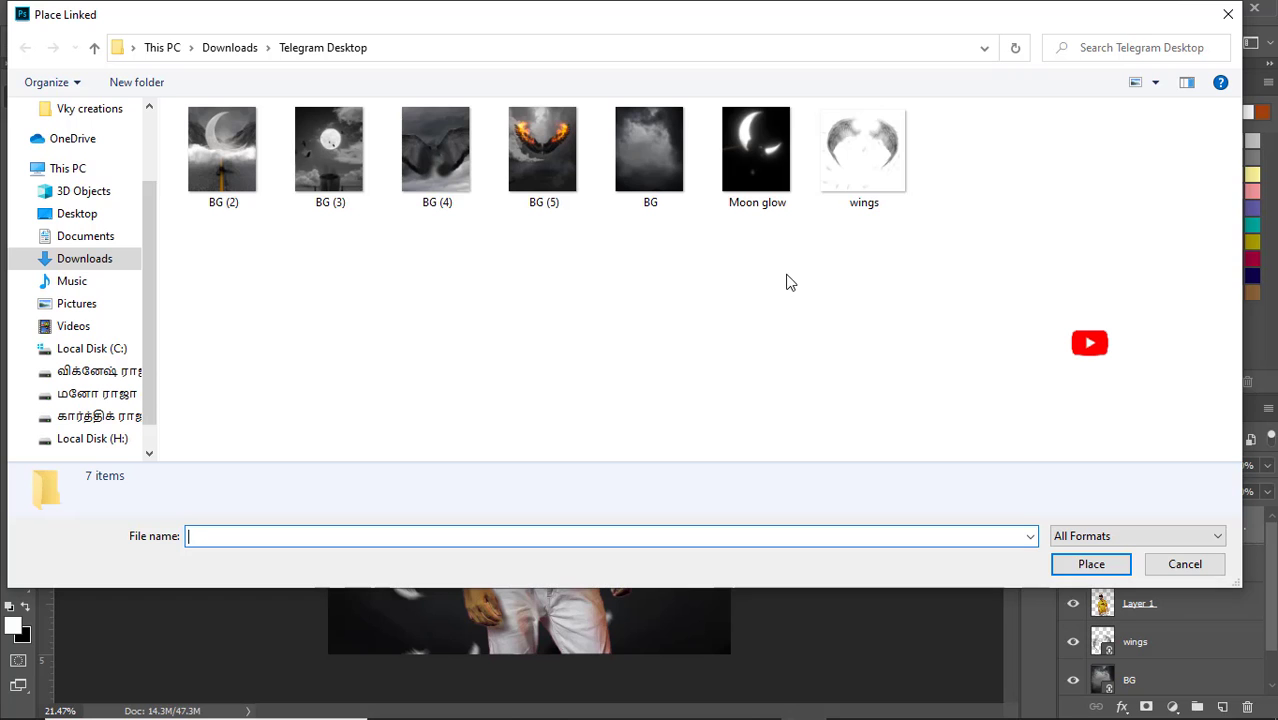
left_click(230, 48)
left_click(107, 371)
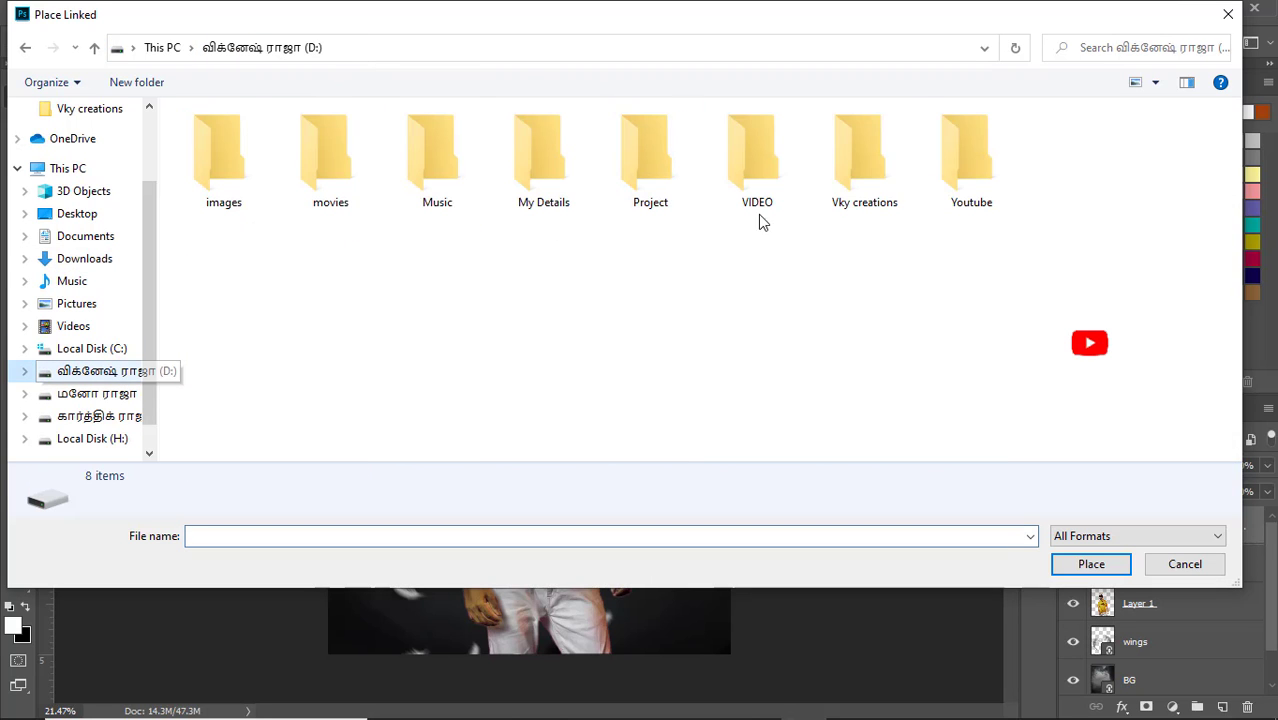
double_click(860, 155)
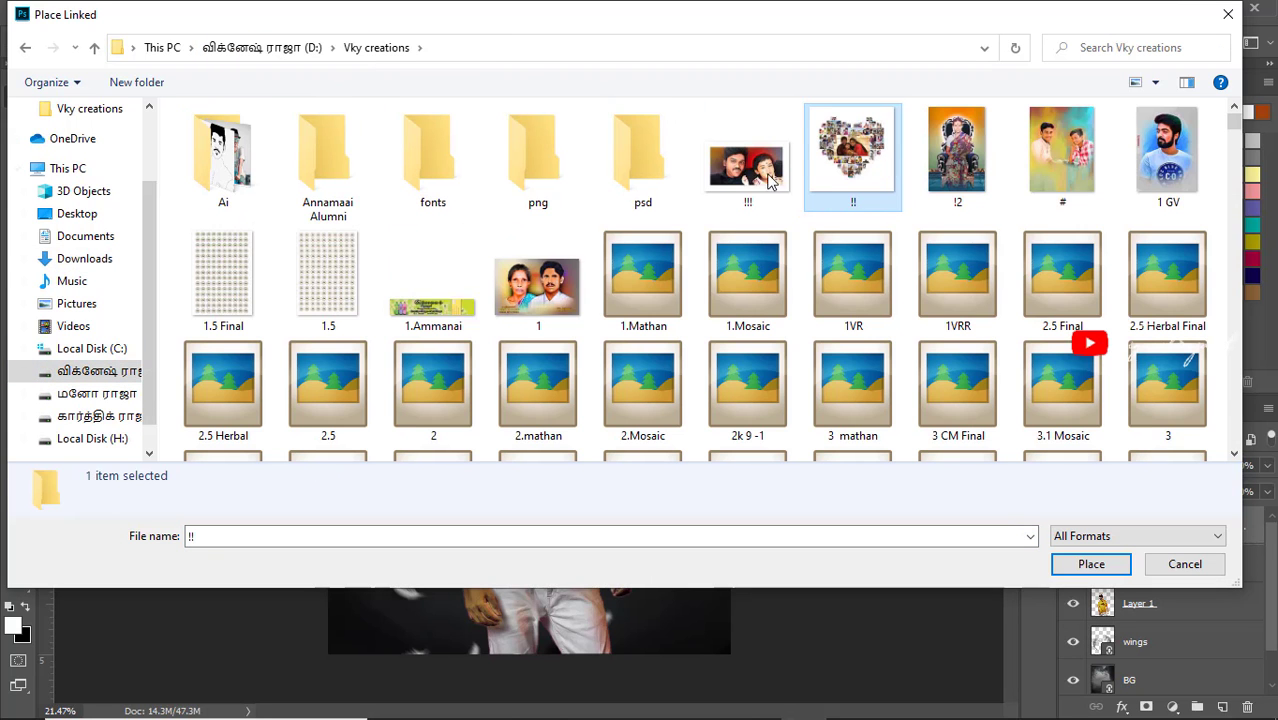
double_click(535, 160)
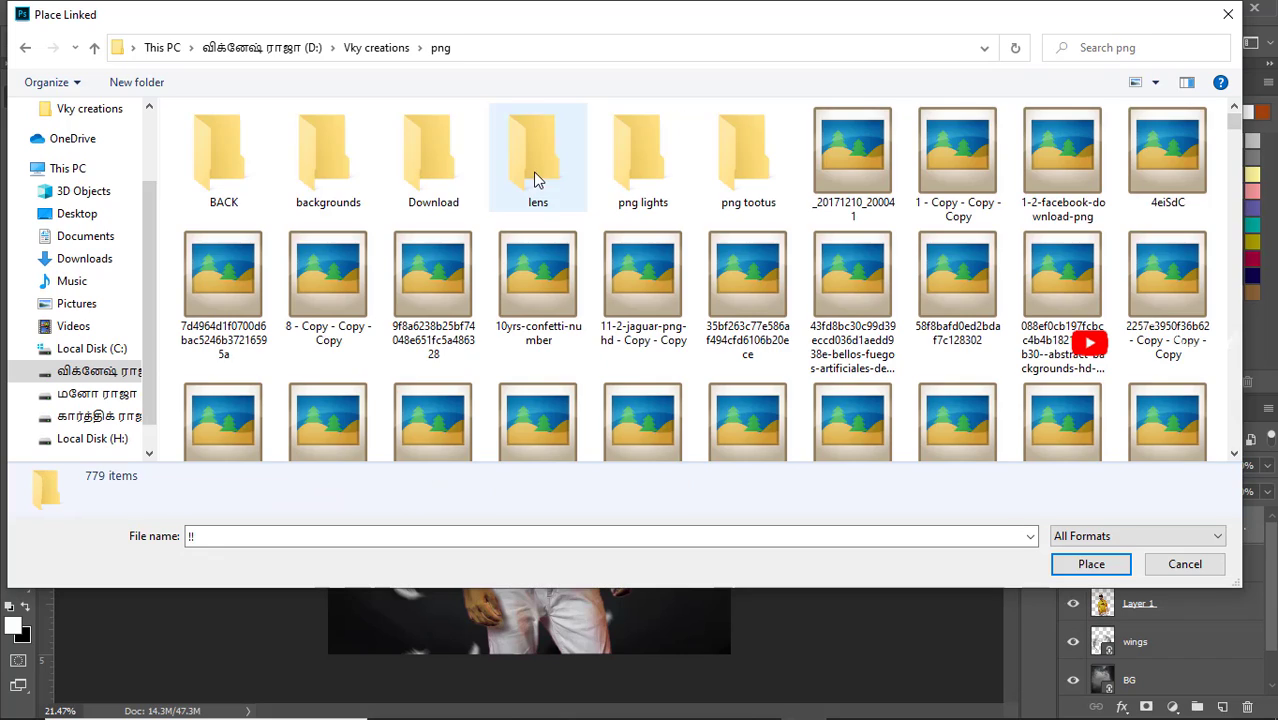
double_click(667, 172)
double_click(957, 160)
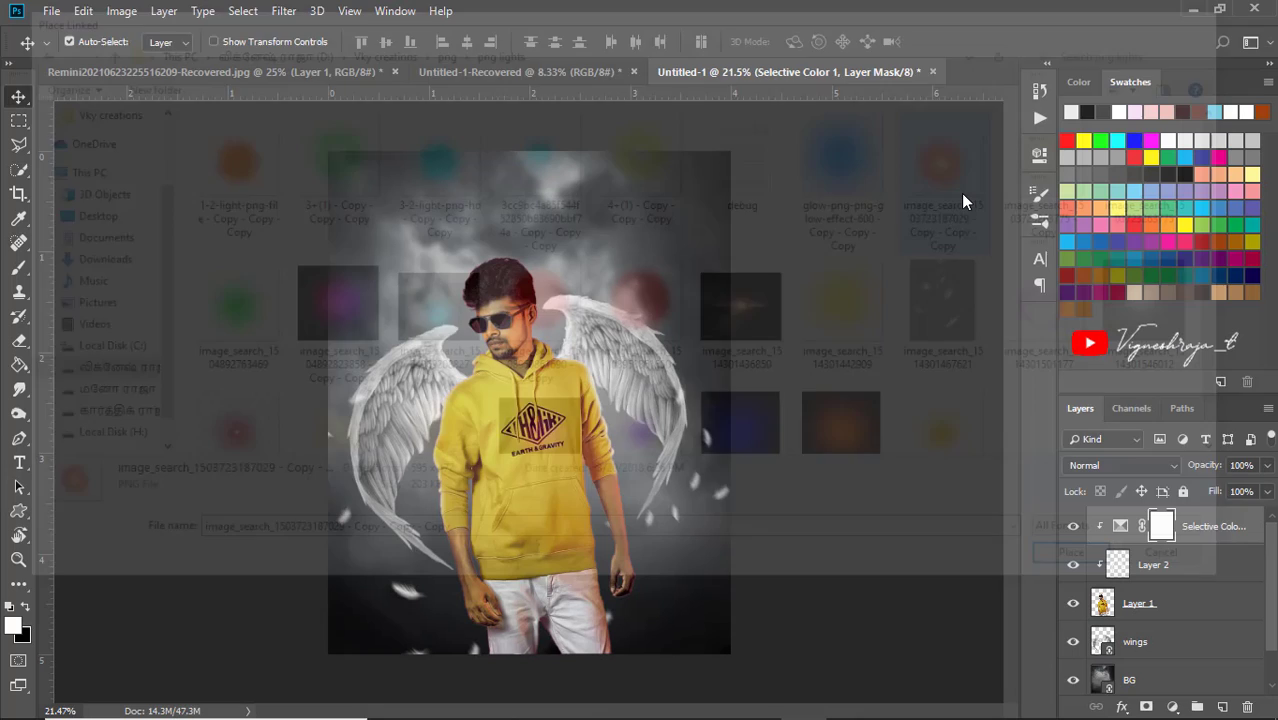
Enlarge the glow, set it at the upper right, and move its layer below the wings.
left_click_drag(661, 349, 816, 292)
mouse_move(493, 424)
left_mouse_down()
mouse_move(428, 486)
mouse_move(396, 491)
left_mouse_up()
left_click_drag(650, 300, 700, 258)
key("Return")
left_click_drag(1180, 526, 1180, 615)
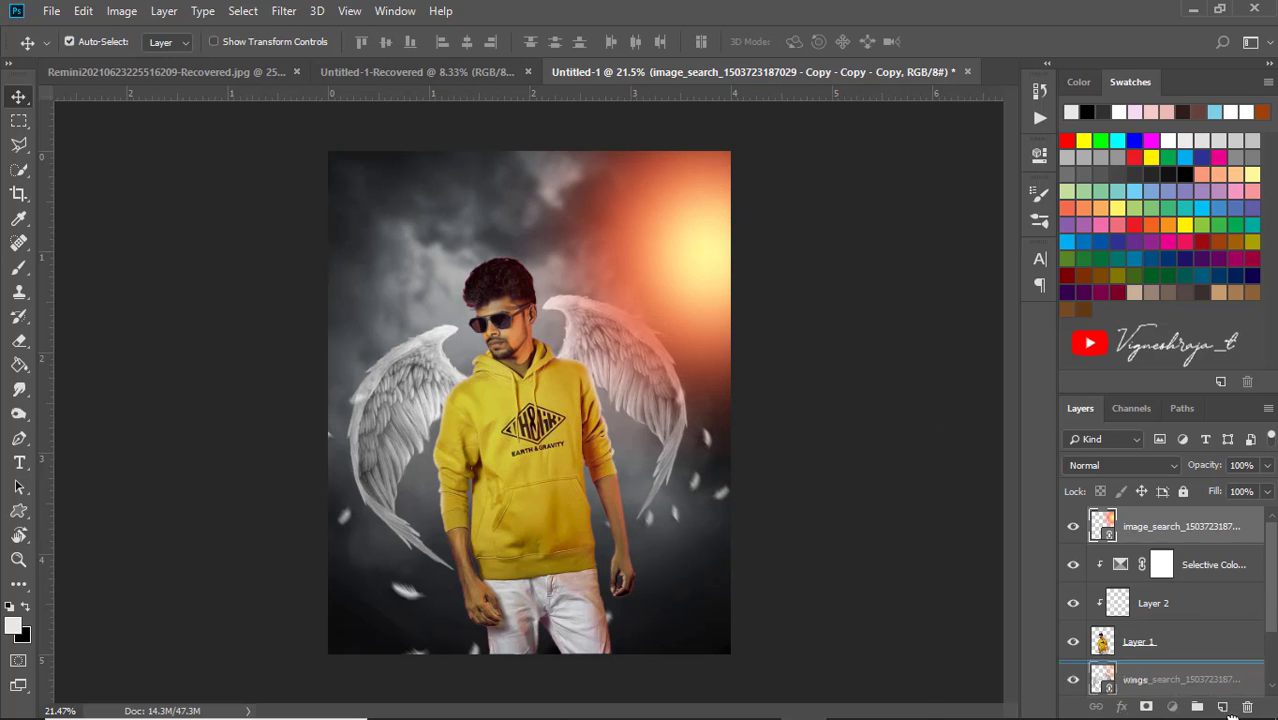
Try the glow layer in several blend modes, settling on Linear Light.
left_click(1135, 458)
left_click(1089, 72)
key("Down")
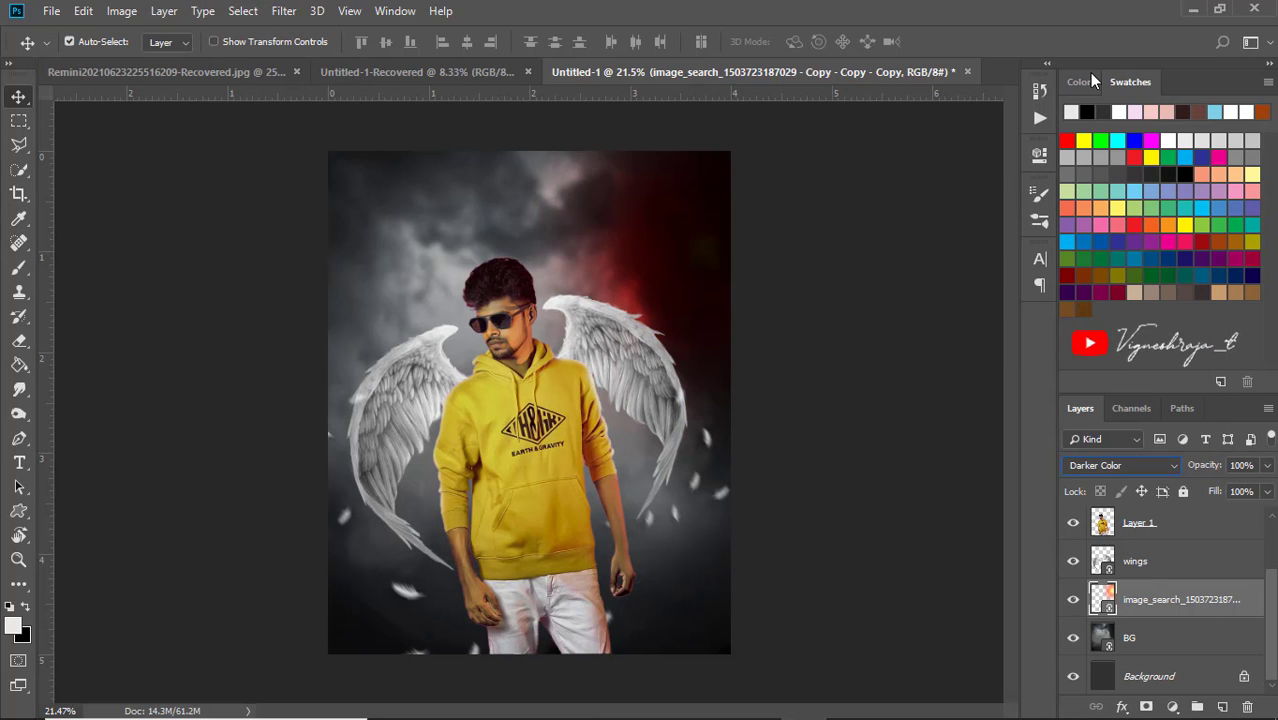
key("Down")
key("Down")
key("Down")
key("Down")
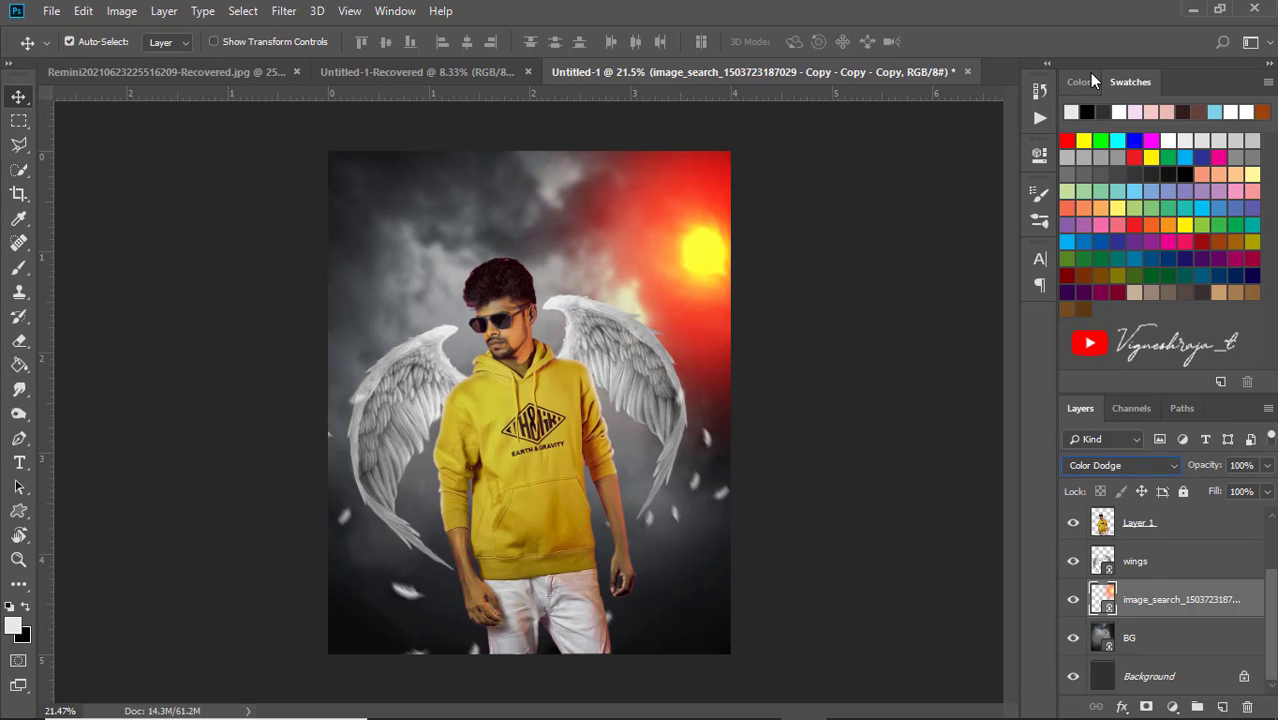
key("Down")
key("Down")
key("Down")
key("Down")
key("Down")
key("Down")
key("Down")
key("Down")
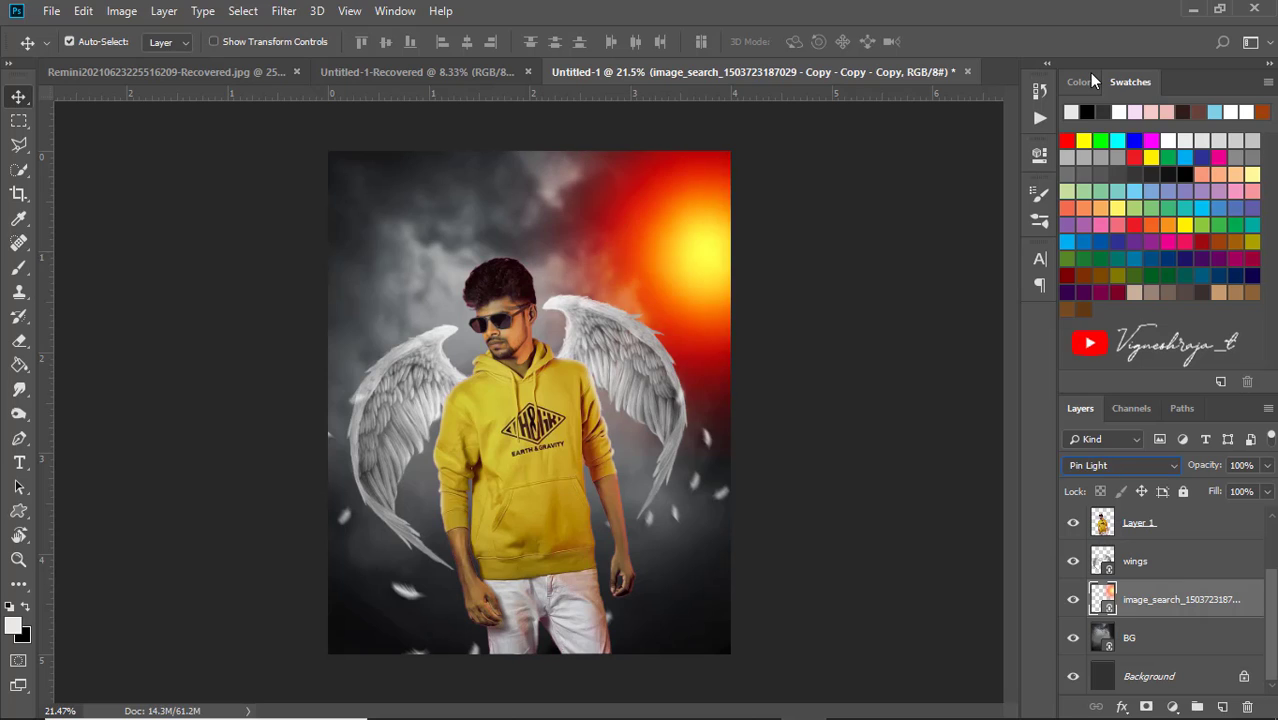
key("Down")
key("Down")
key("Down")
key("Down")
key("Down")
key("Down")
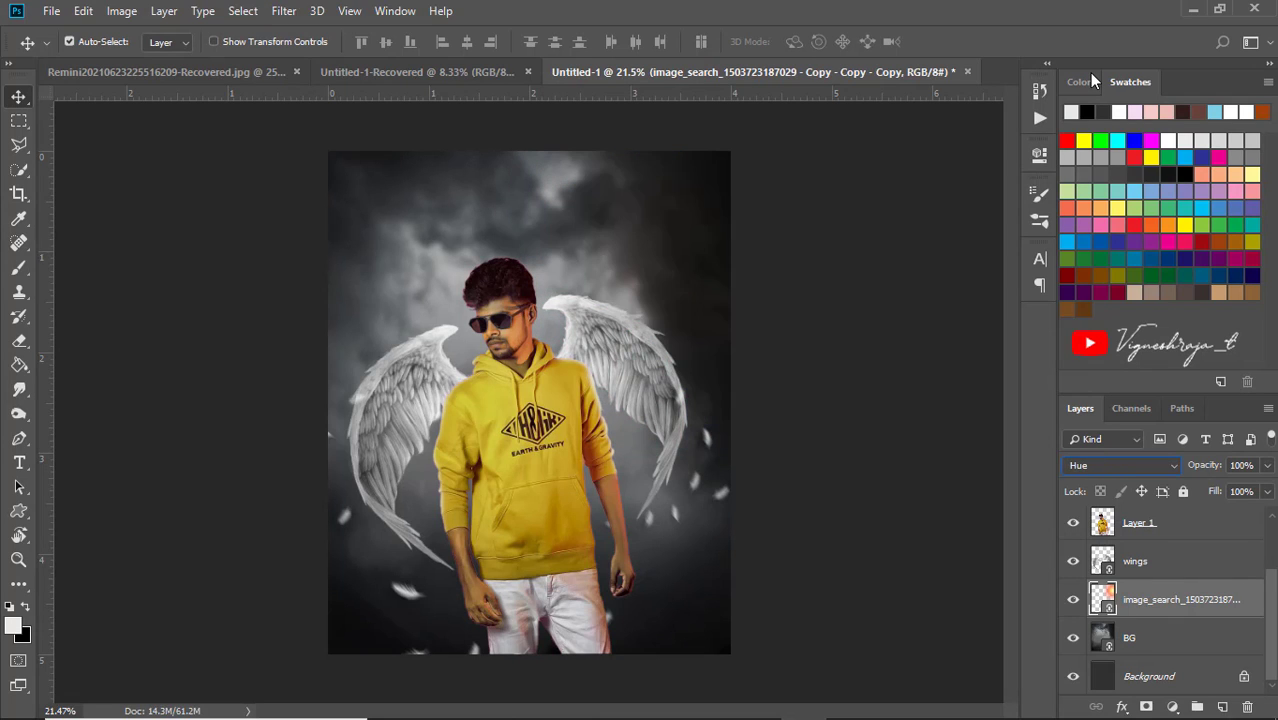
key("Down")
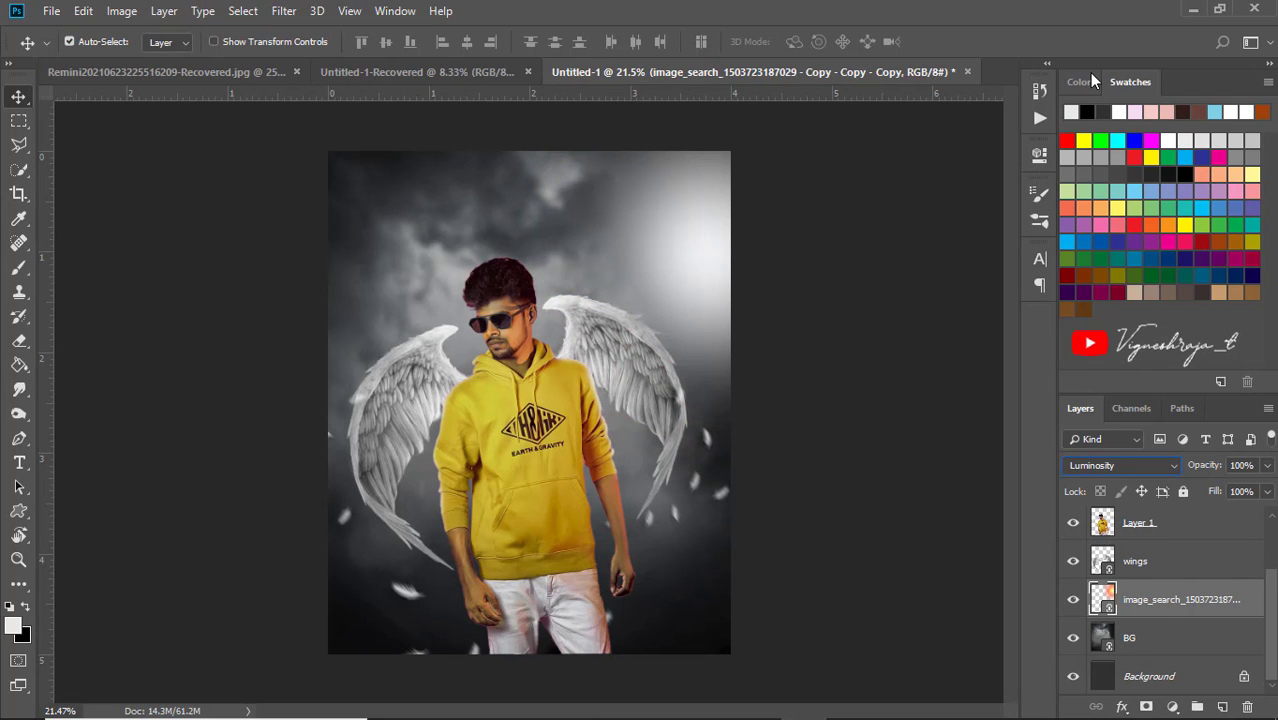
key("Up")
key("Up")
key("Up")
key("Up")
key("Up")
key("Up")
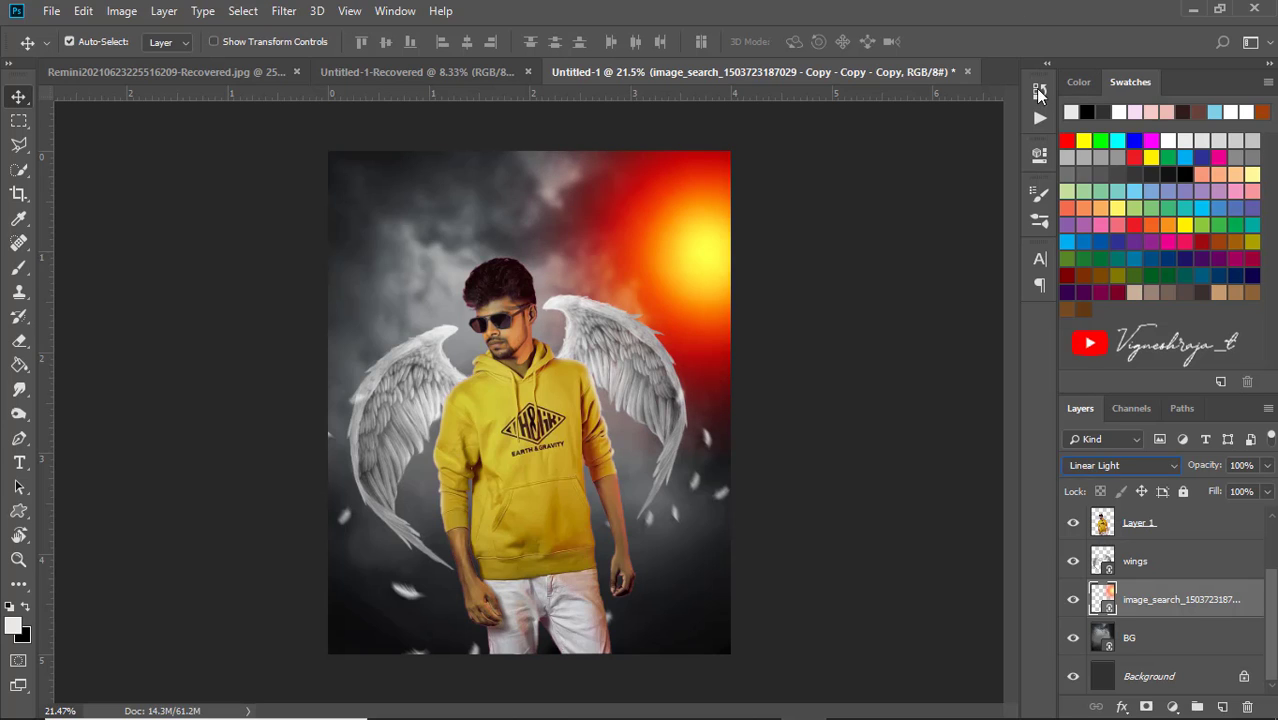
Lower the glow's opacity to 39%, then delete the orange glow layer.
left_click(1100, 362)
key("Escape")
left_click_drag(1207, 470, 1150, 478)
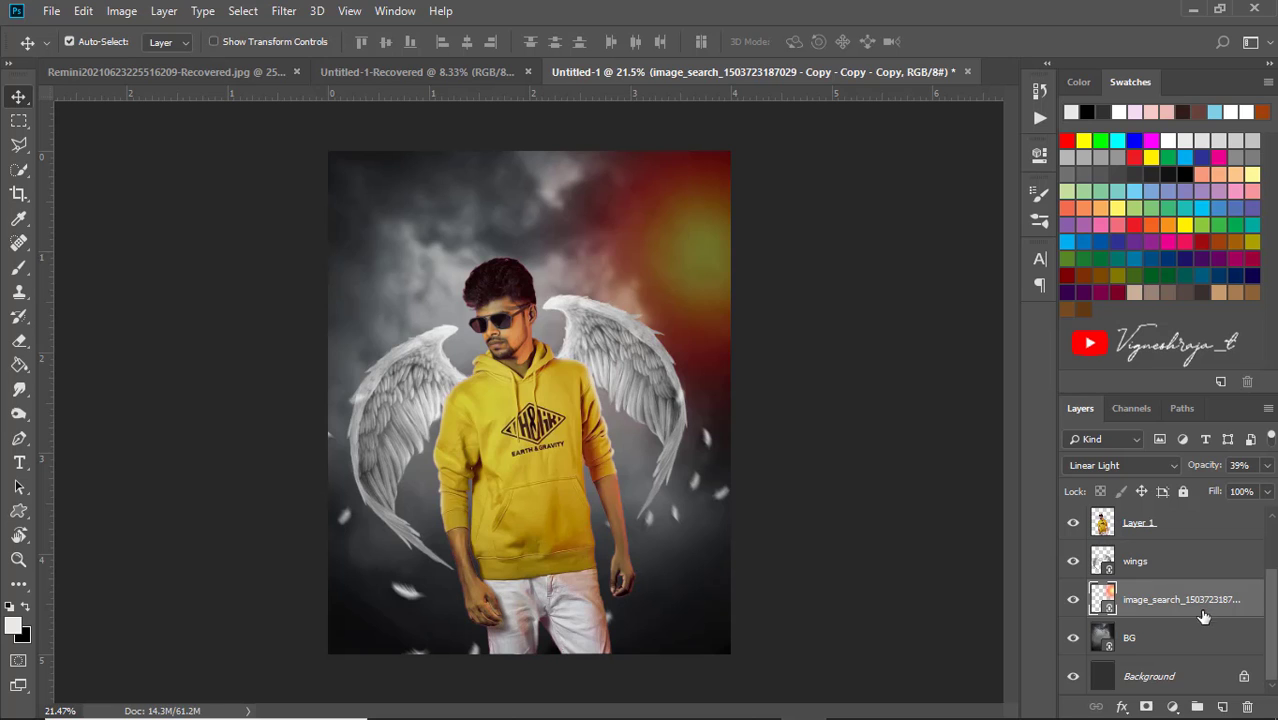
left_click_drag(1204, 617, 1247, 707)
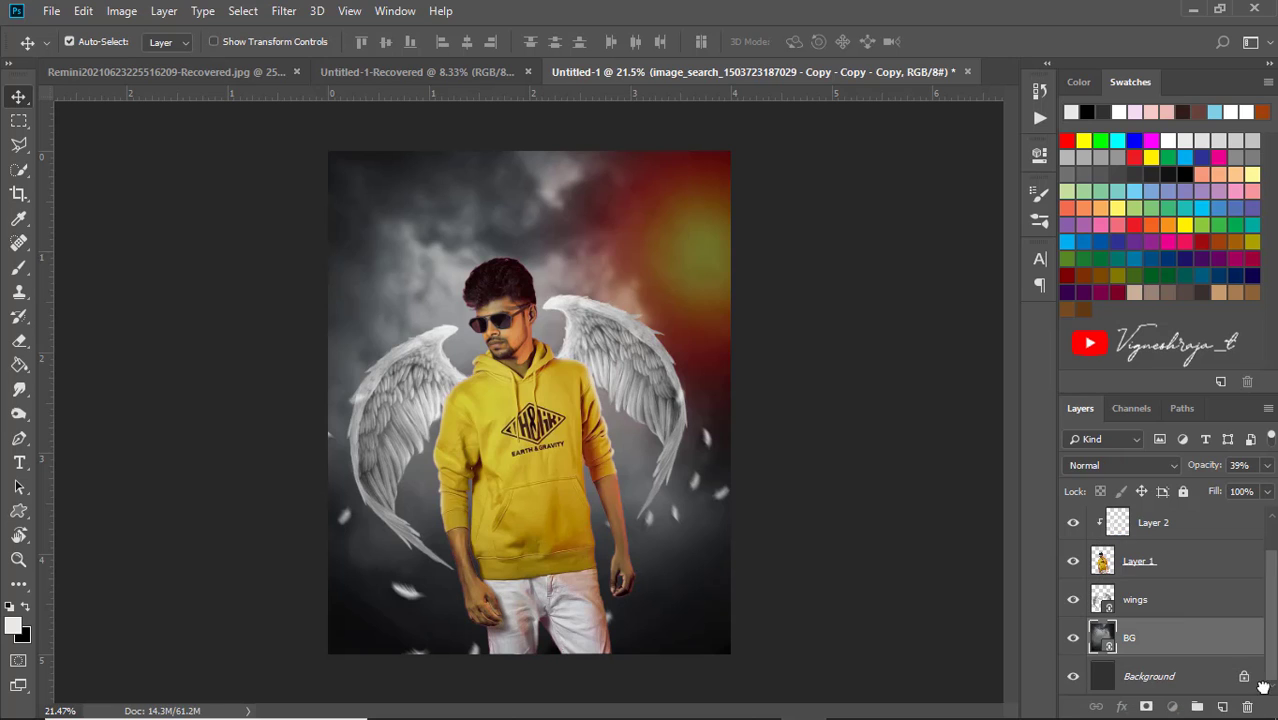
Place the 203_FBINSTA social icons image from the png Download folder, then cancel it.
left_click(47, 14)
left_click(114, 363)
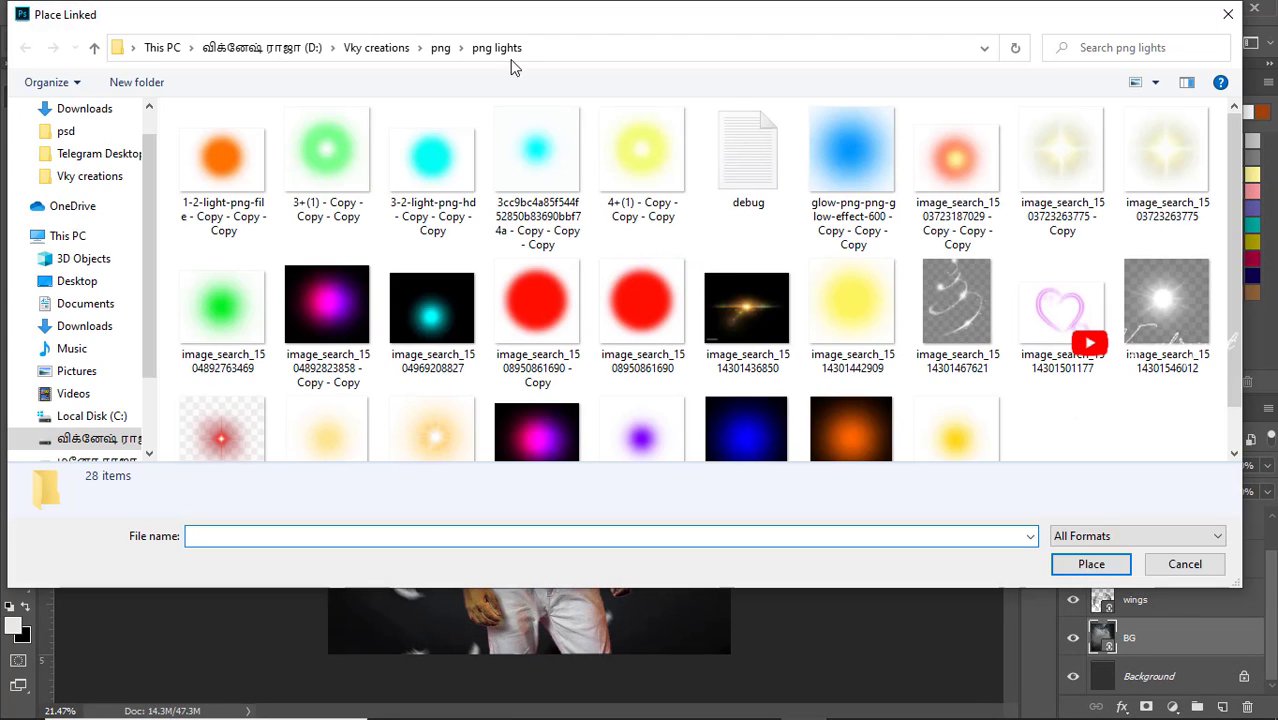
left_click(440, 47)
left_click(376, 47)
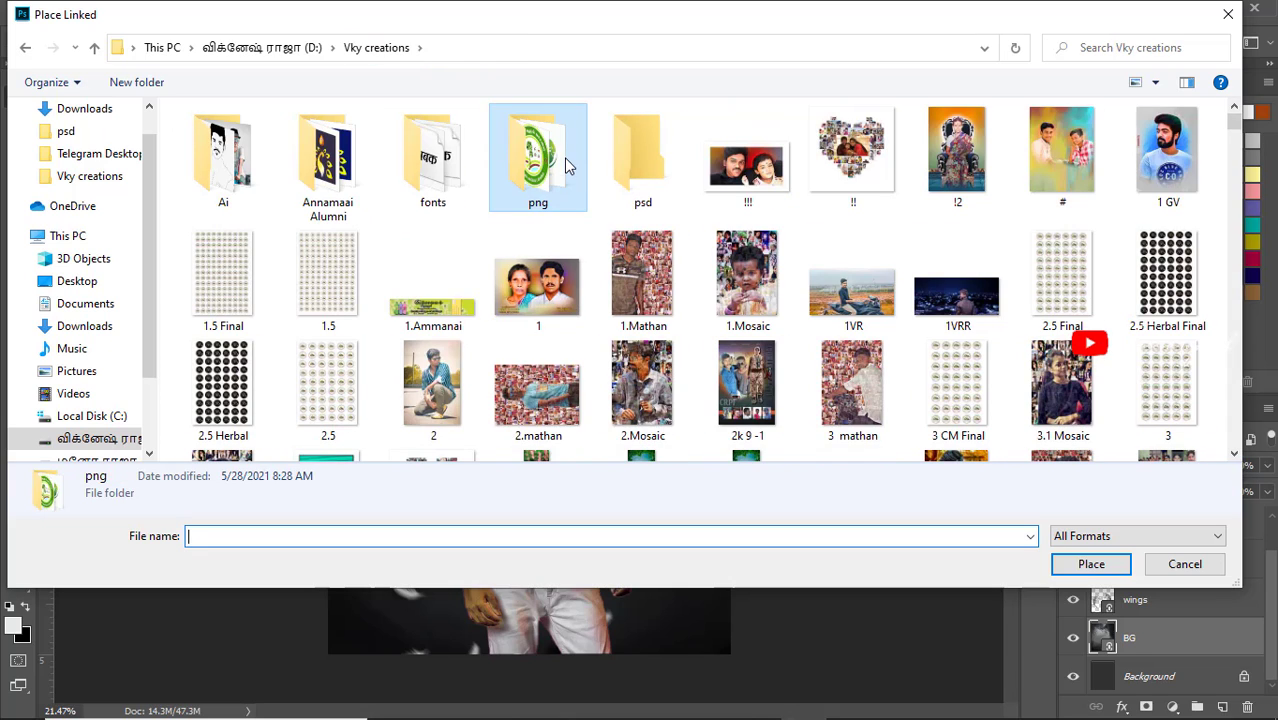
double_click(516, 143)
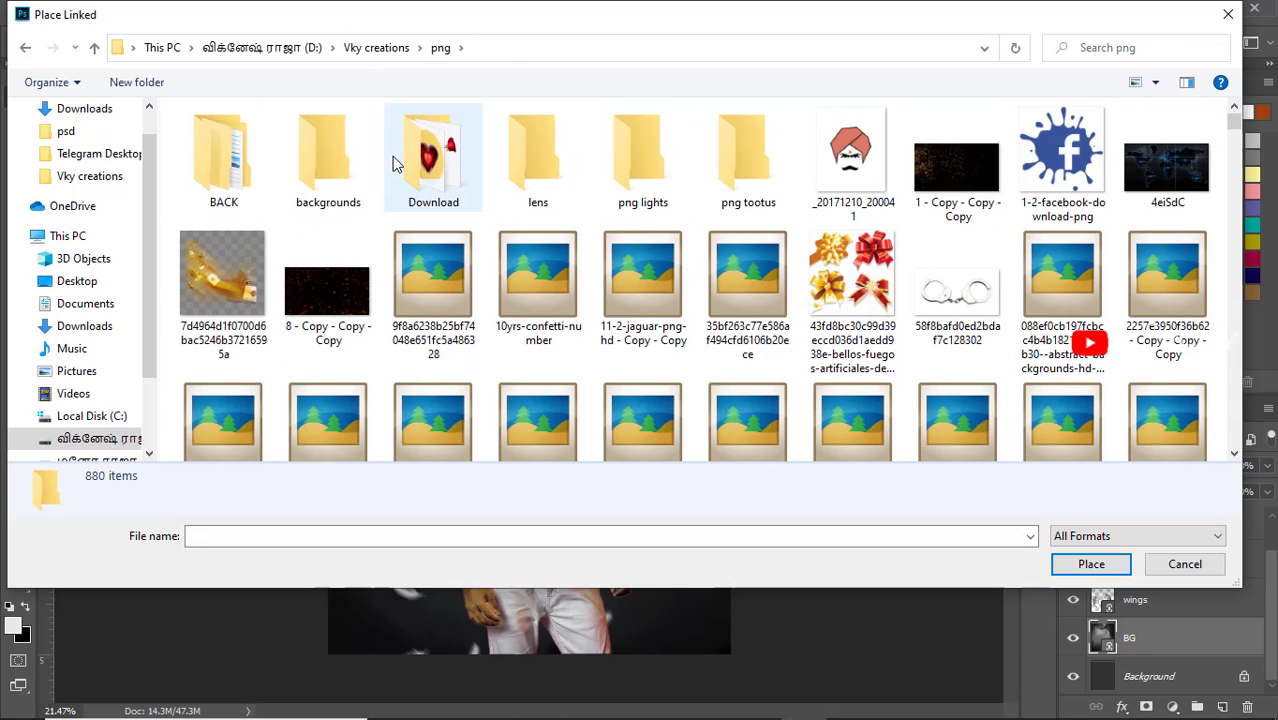
double_click(415, 165)
scroll(790, 258, "down", 3)
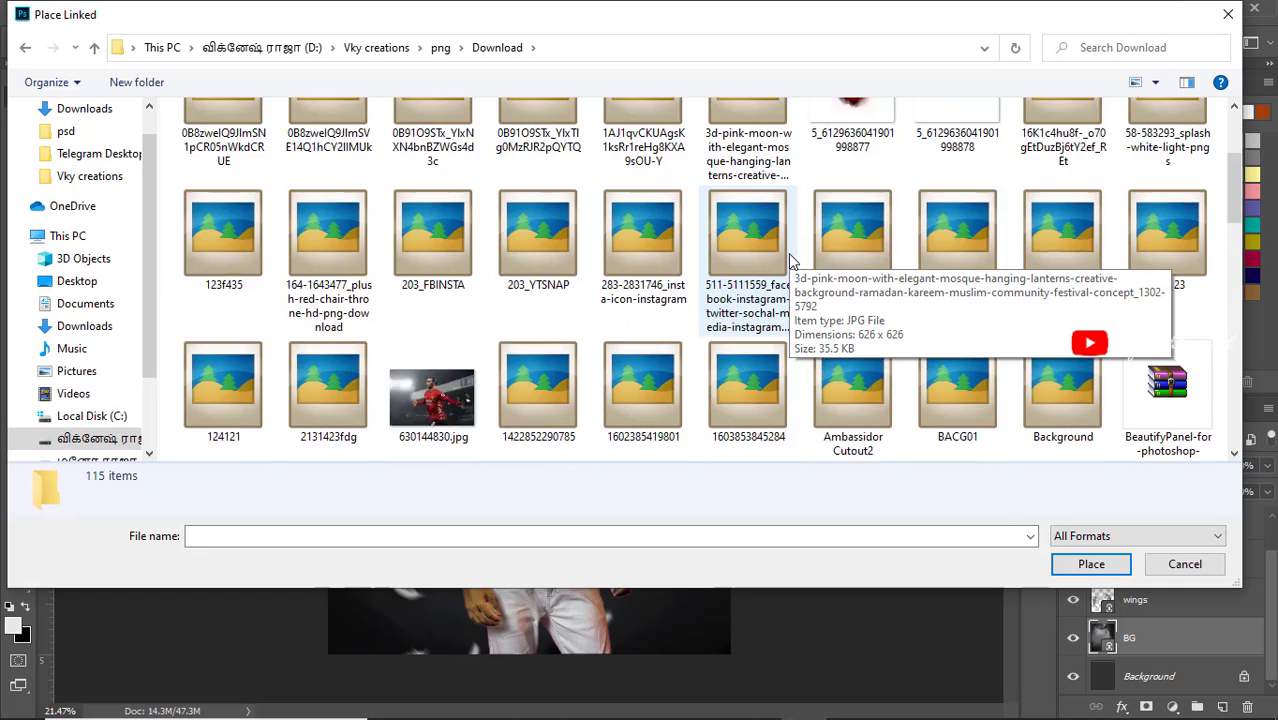
scroll(790, 258, "up", 1)
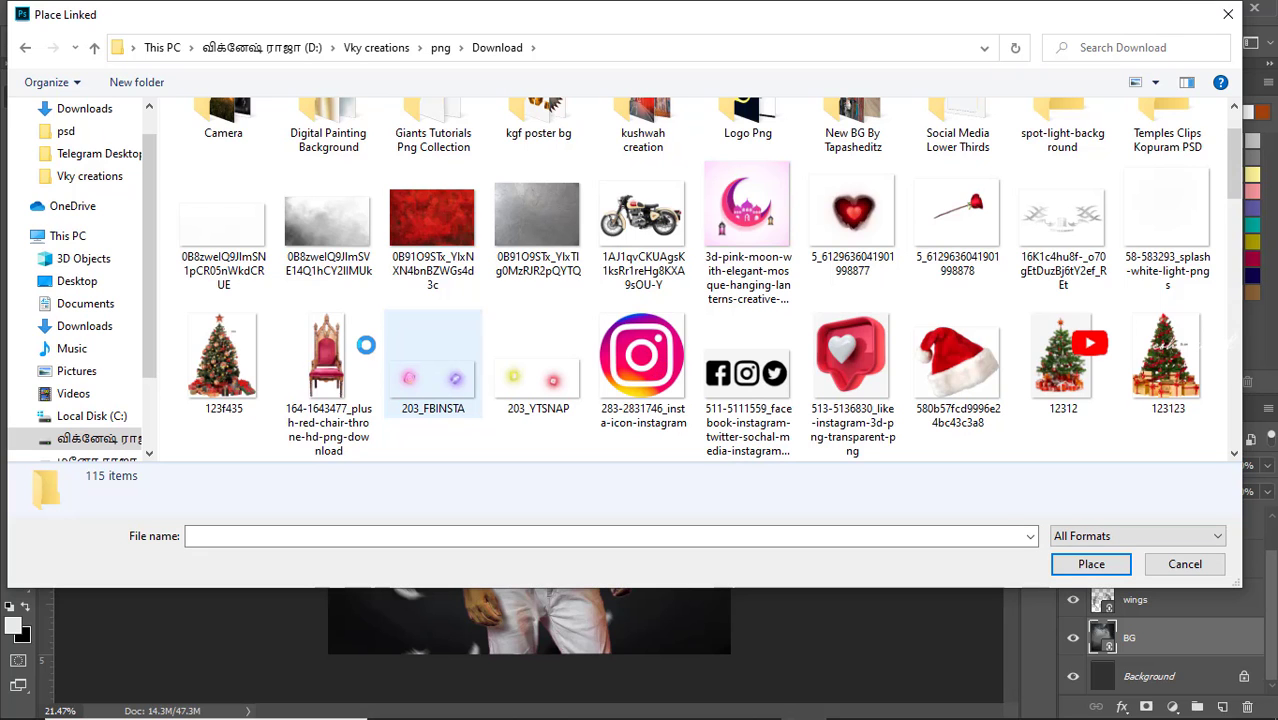
double_click(370, 342)
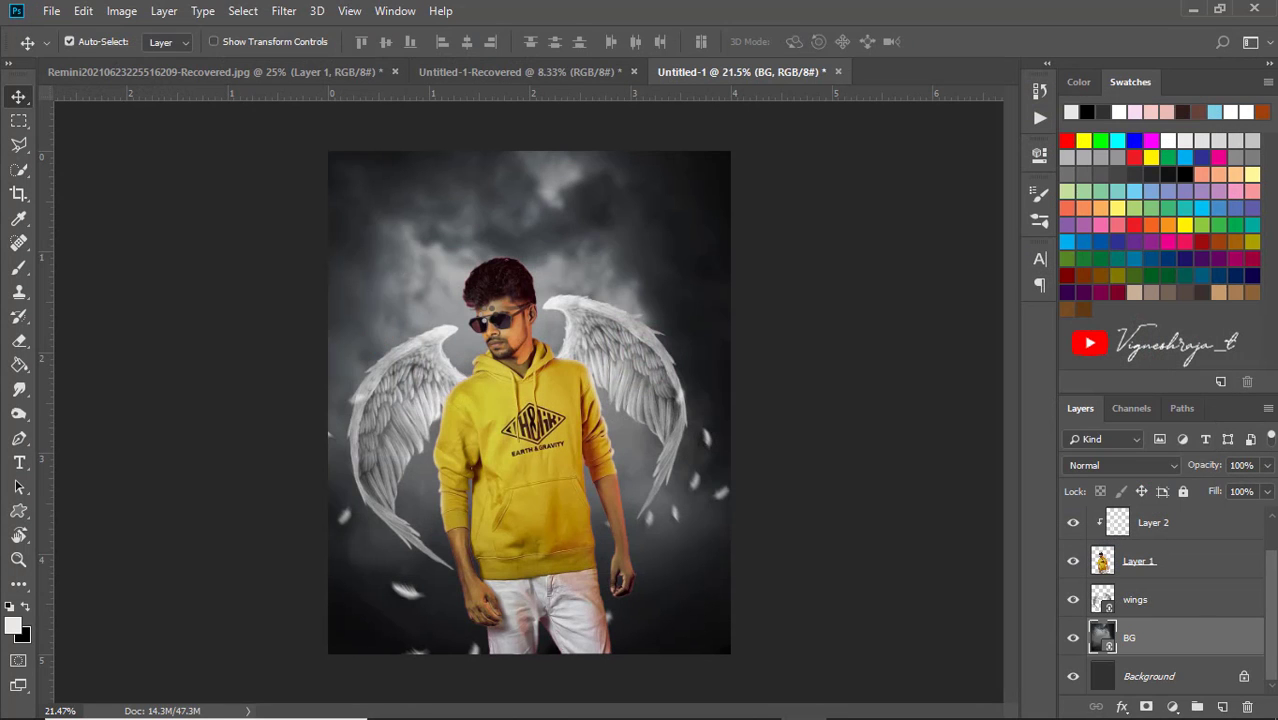
left_click_drag(643, 348, 622, 294)
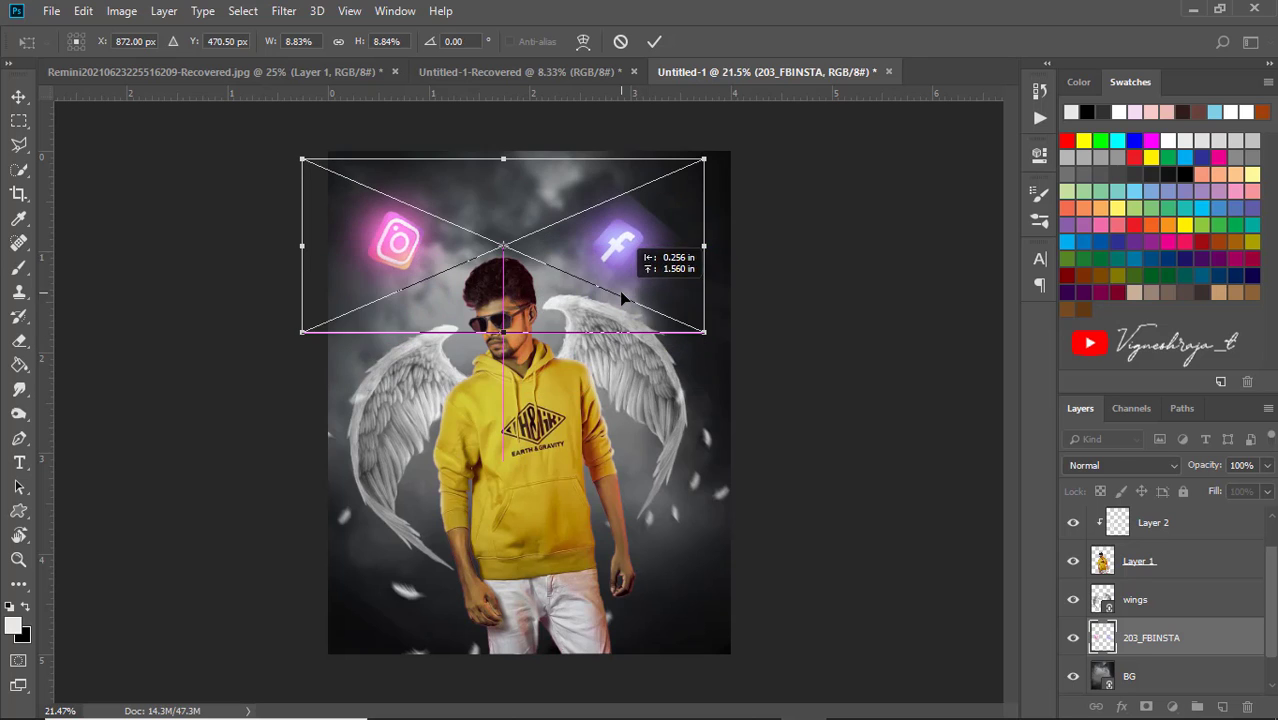
left_click(620, 41)
Place the orange glow from png lights as linked, scaled proportionally to about 69%.
left_click(50, 10)
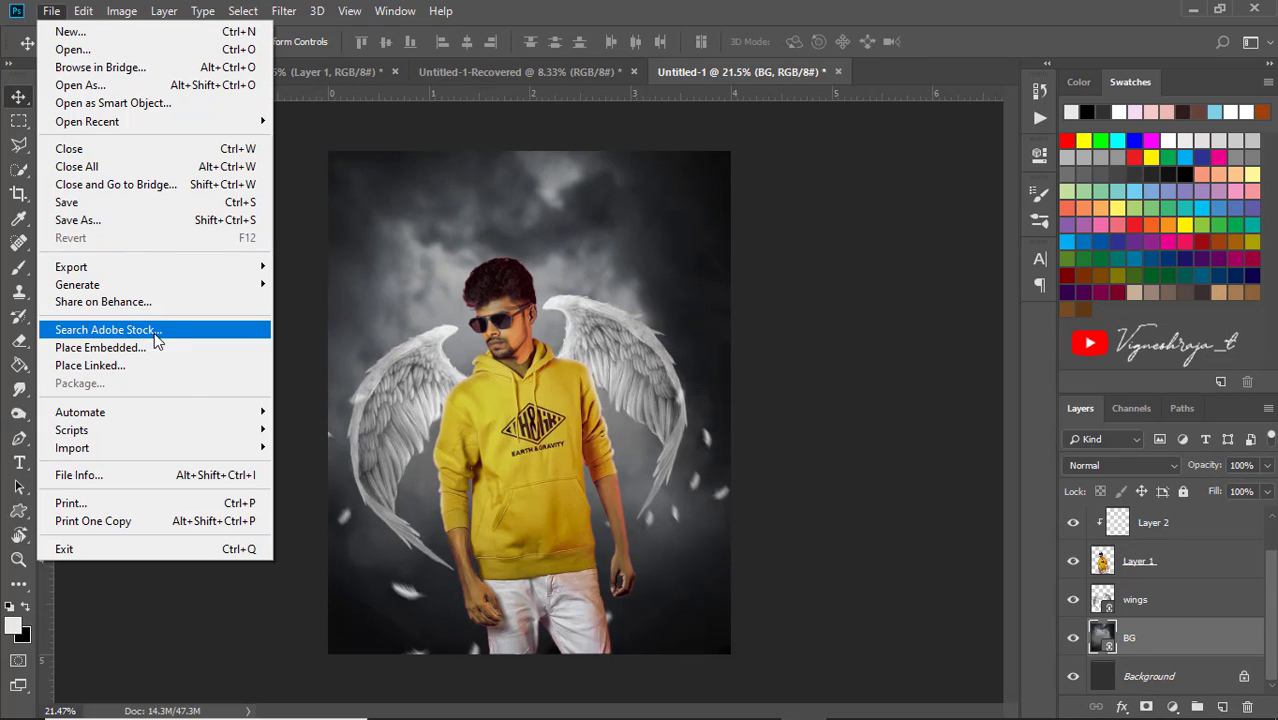
left_click(183, 370)
scroll(699, 377, "down", 2)
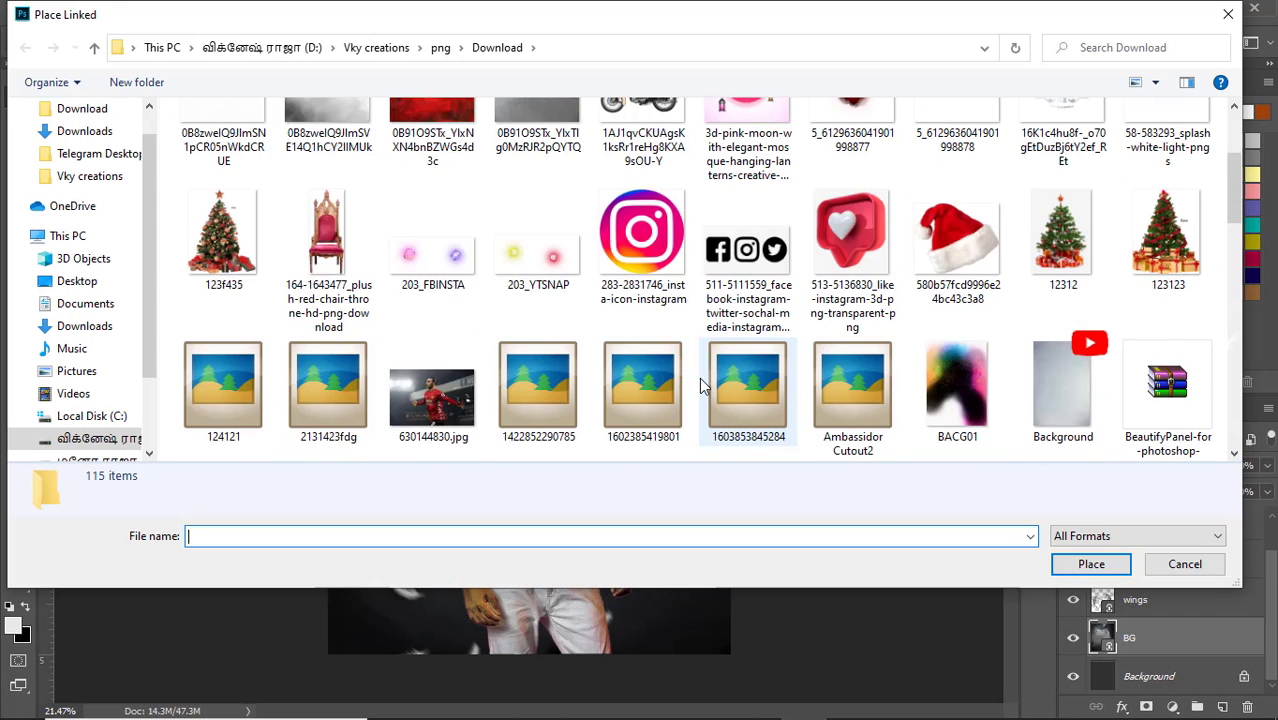
scroll(699, 377, "up", 2)
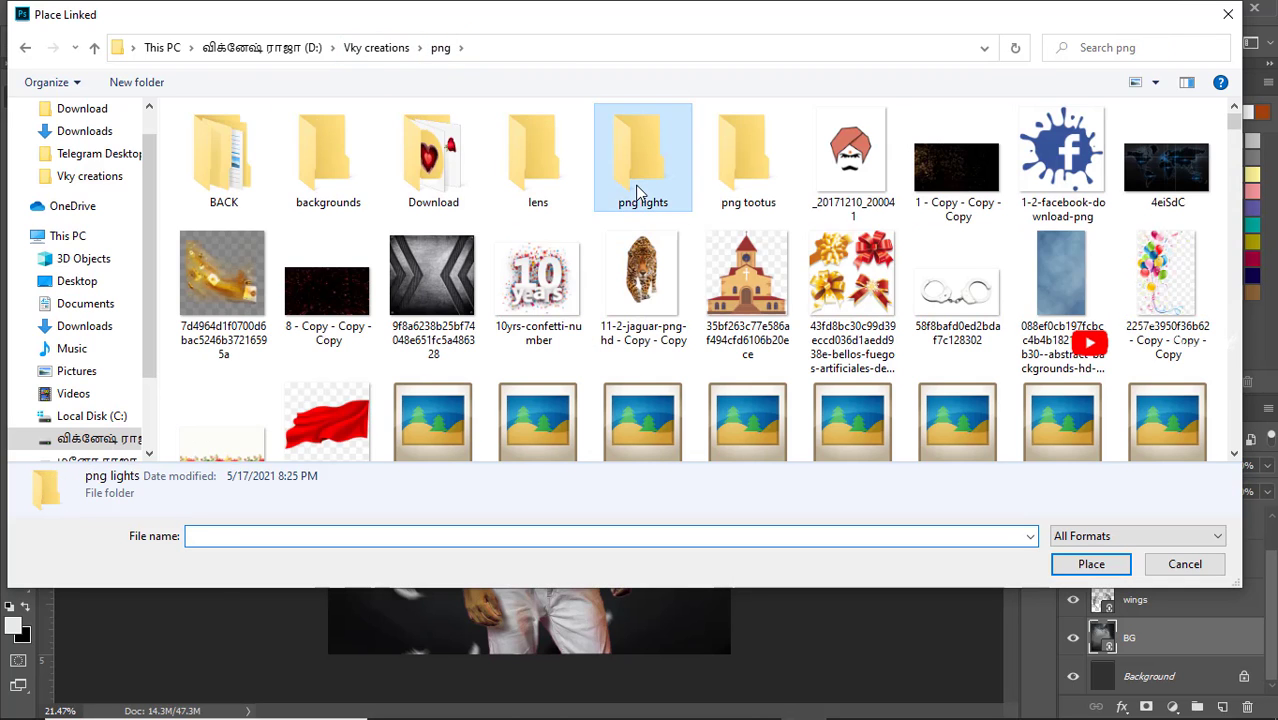
double_click(642, 160)
double_click(965, 195)
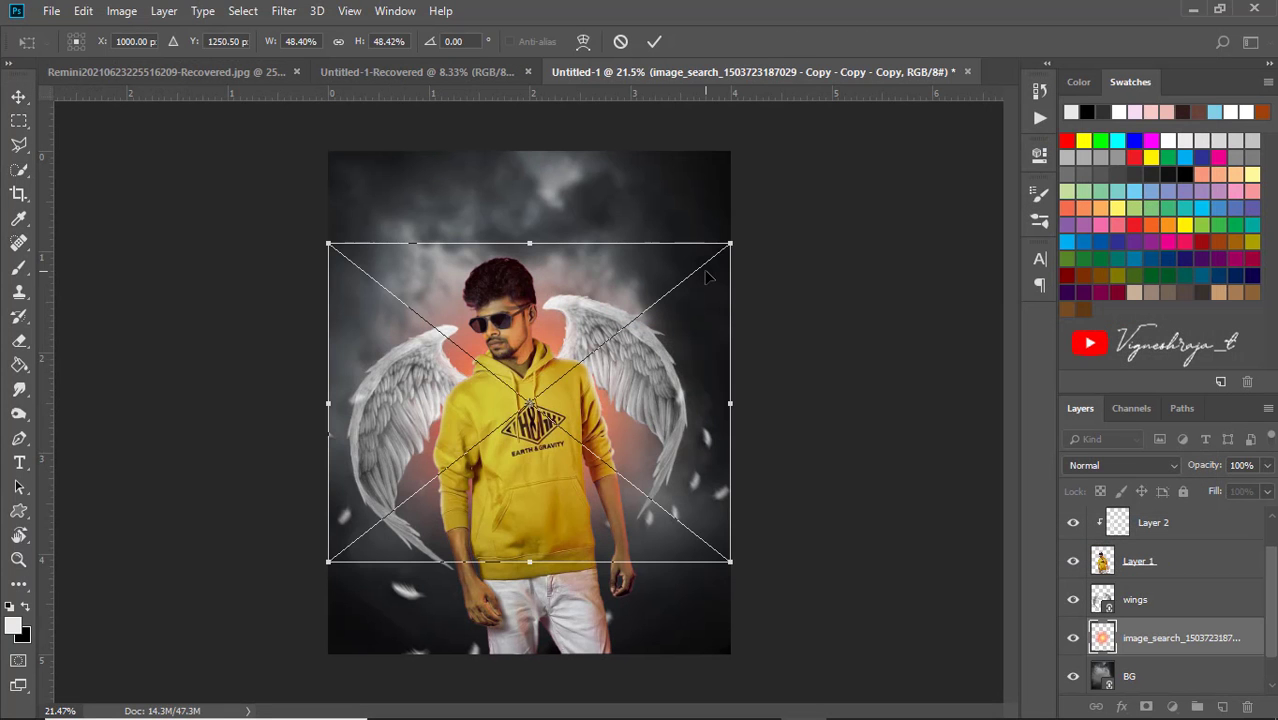
left_click(338, 42)
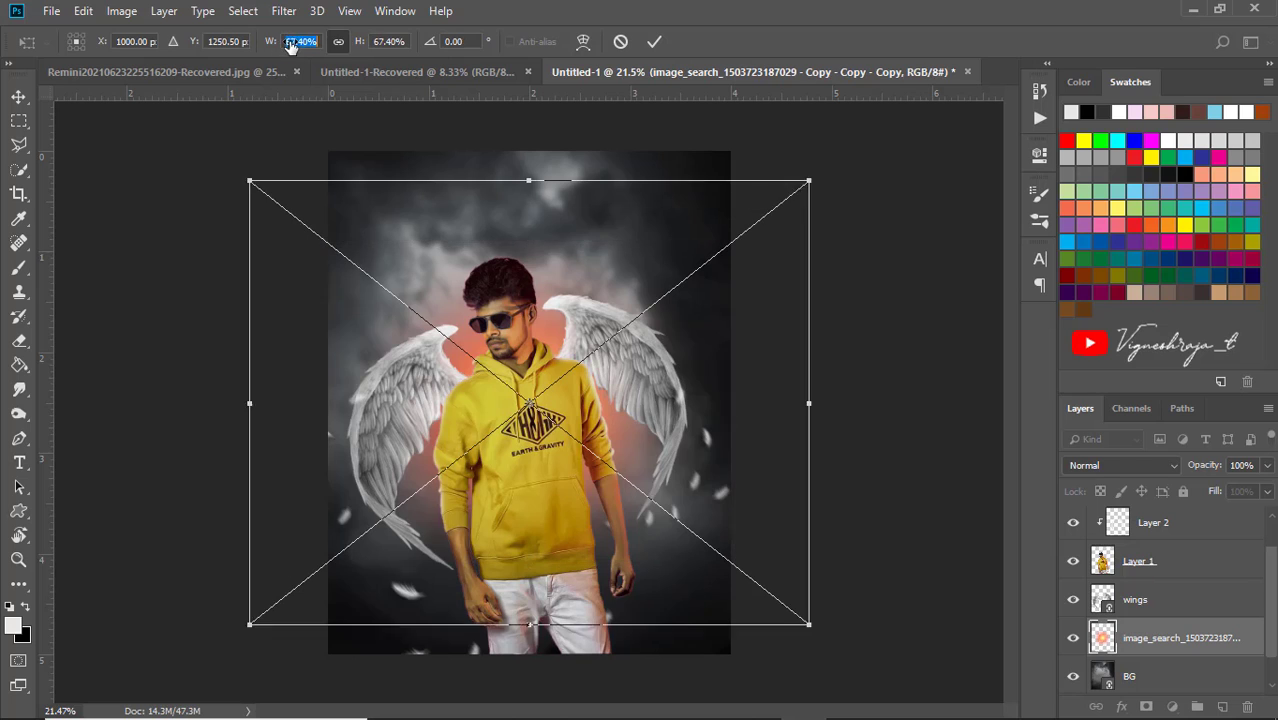
left_click_drag(271, 42, 310, 42)
left_click(654, 41)
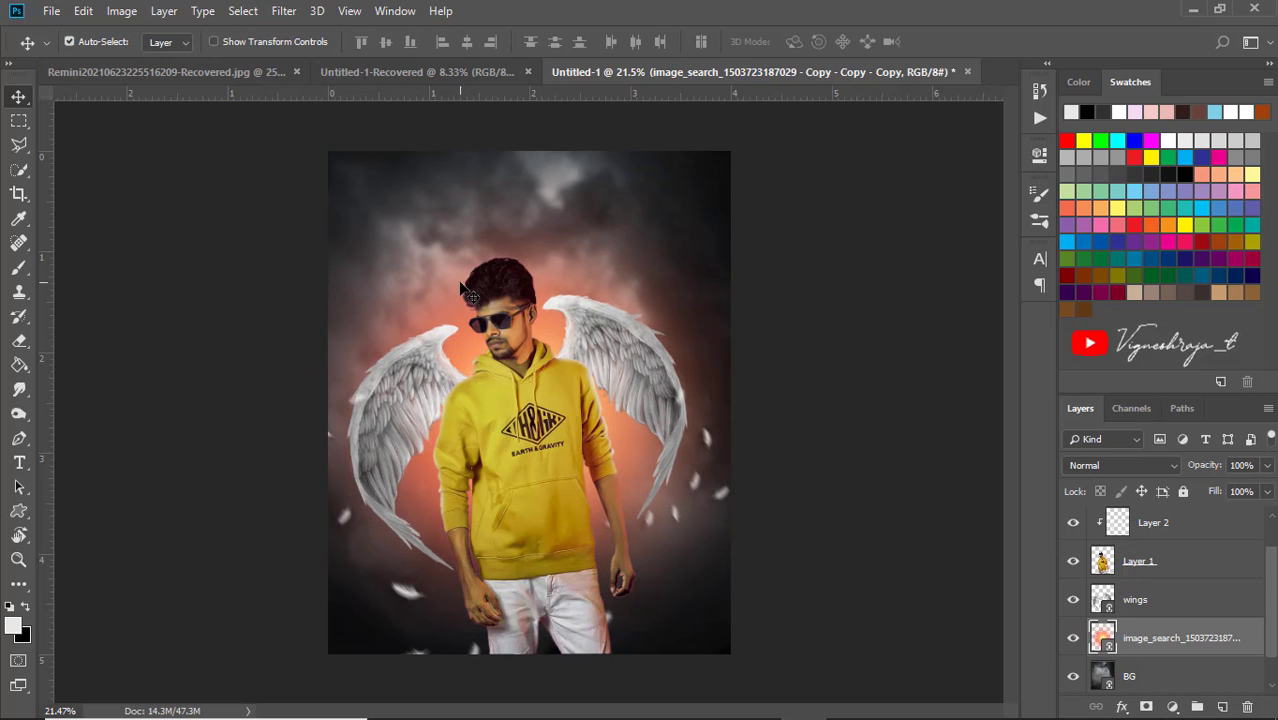
Rasterize the glow layer and recolour it with Hue +32 and Saturation -21.
key("e")
left_click(394, 229)
left_click(689, 184)
key("ctrl+u")
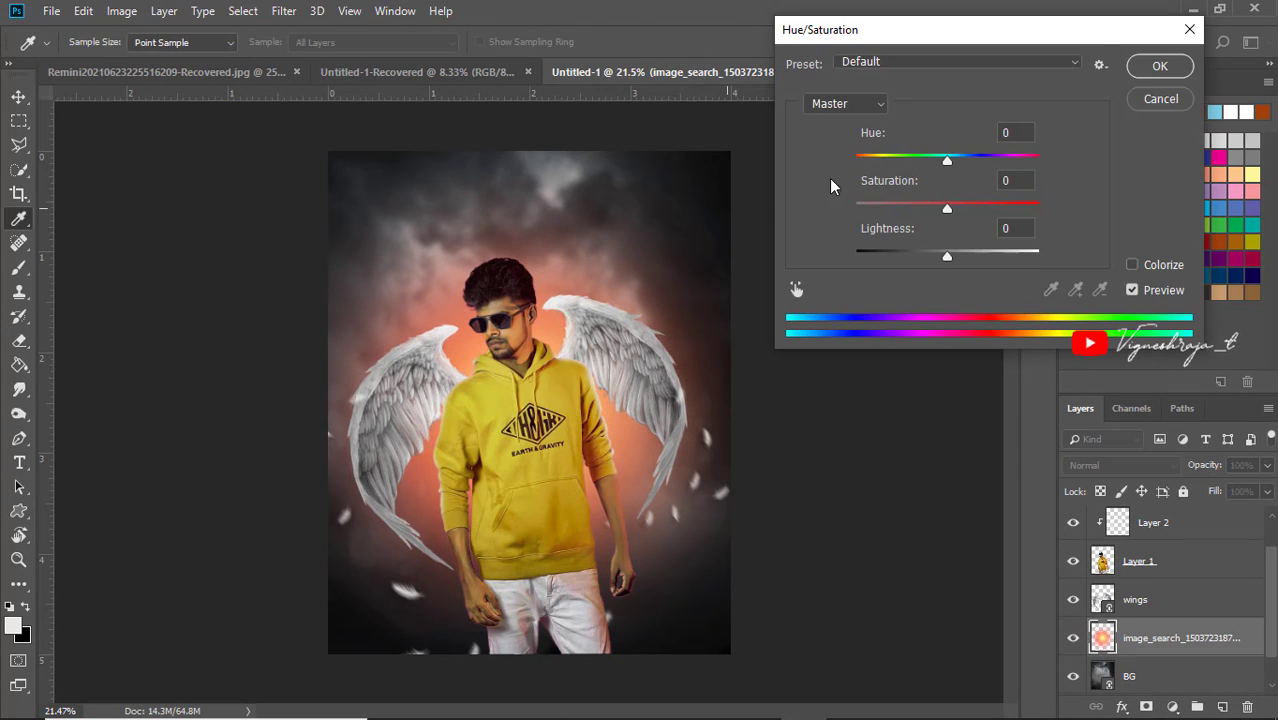
left_click_drag(947, 160, 976, 162)
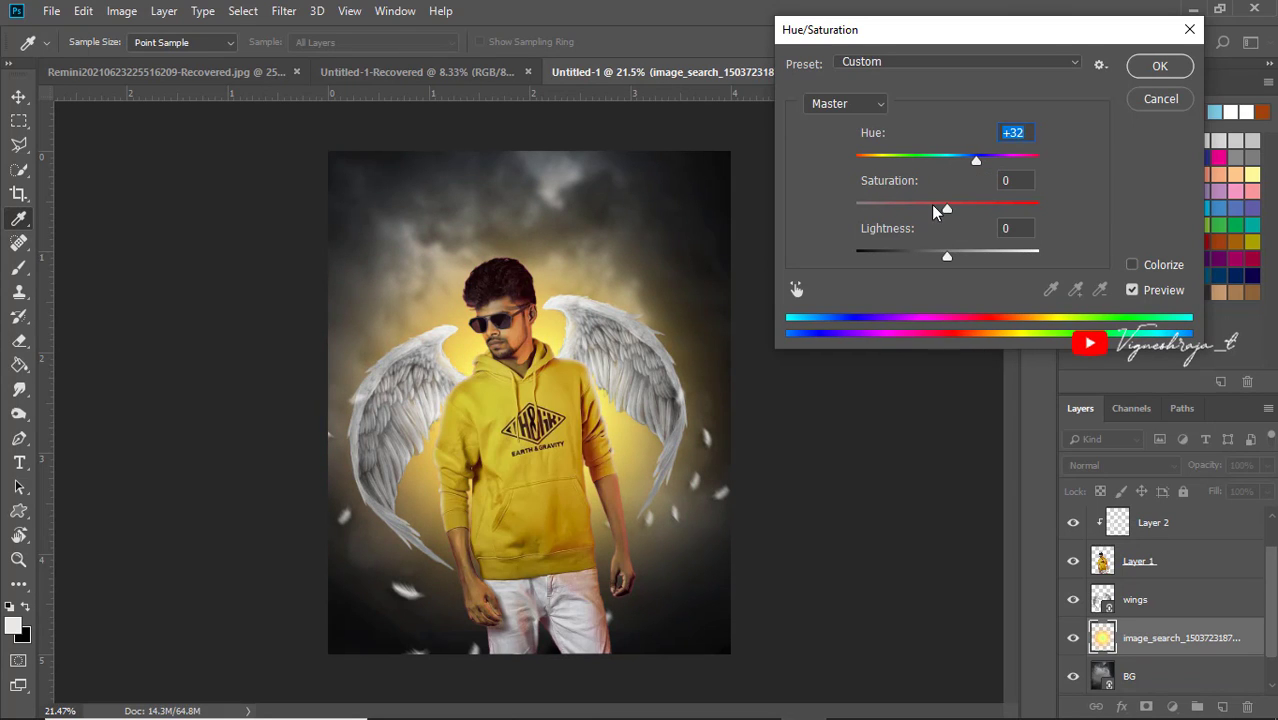
left_click_drag(931, 205, 927, 205)
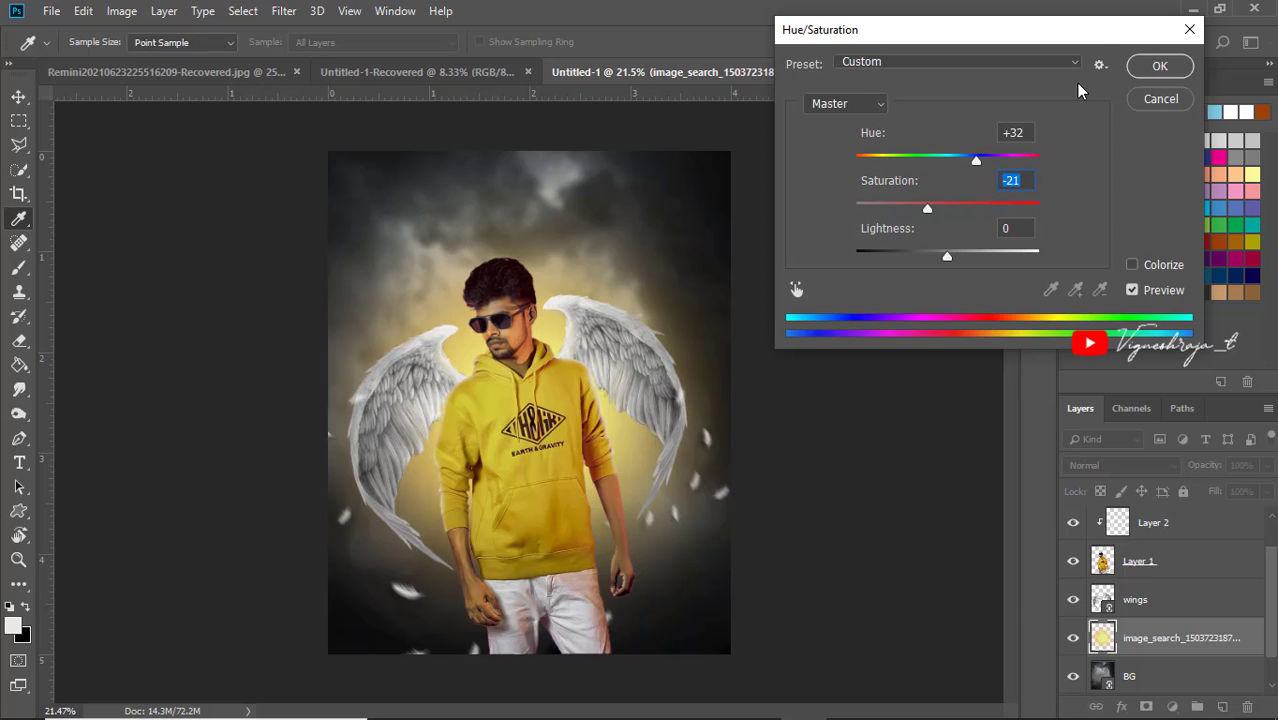
left_click(1159, 65)
Lower the glow layer's opacity to 58%.
key("e")
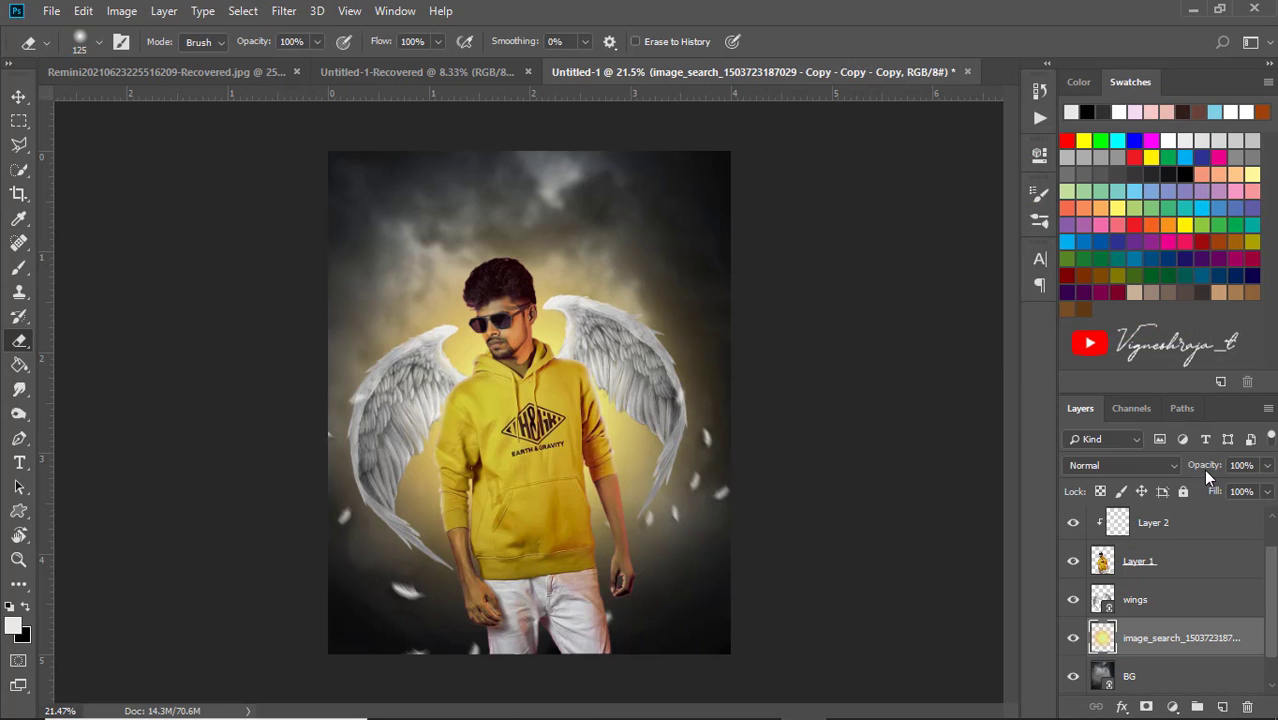
left_click_drag(1203, 469, 1168, 478)
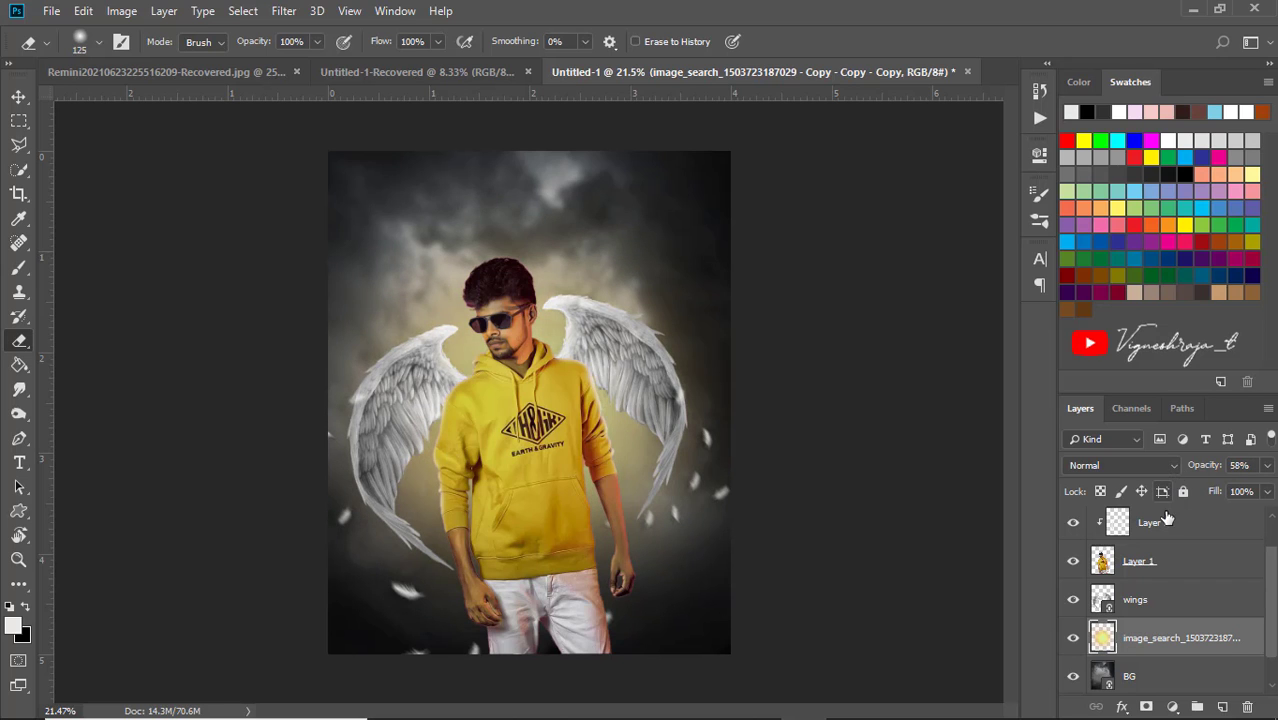
key("v")
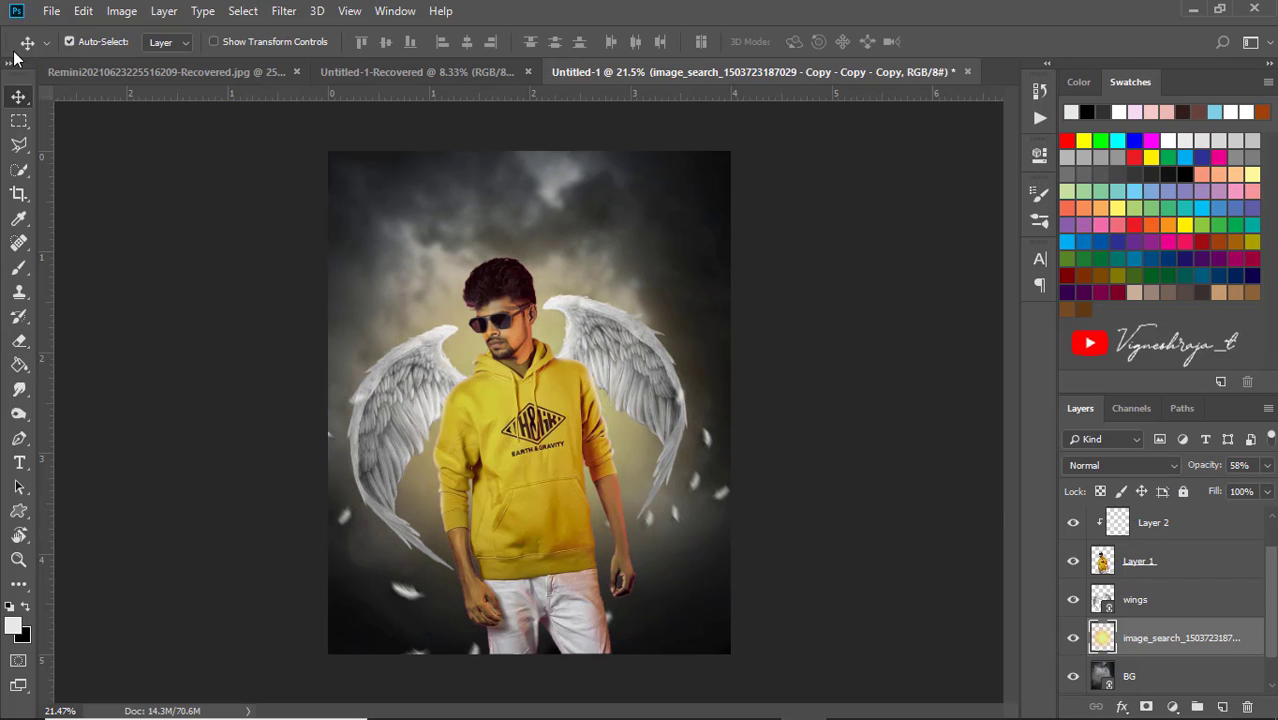
left_click(51, 11)
Search the png and Download folders for a file to place linked.
left_click(226, 364)
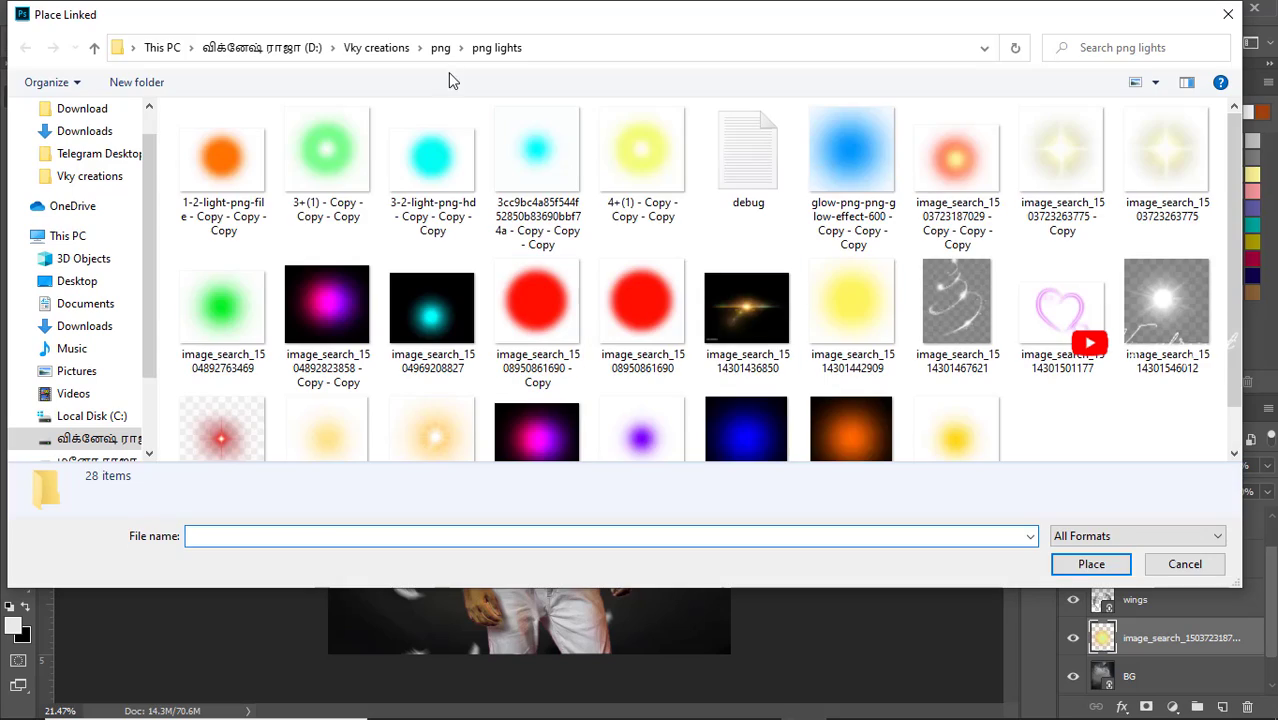
left_click(376, 47)
double_click(510, 200)
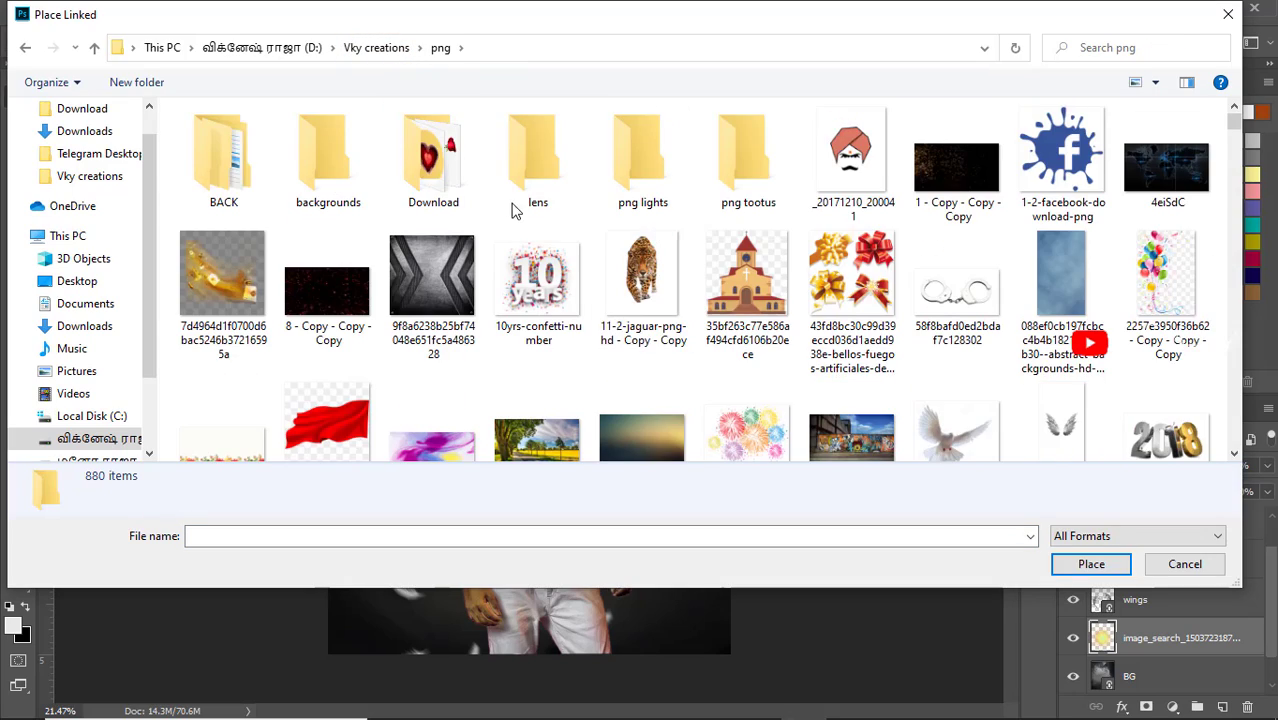
scroll(513, 210, "down", 3)
scroll(513, 210, "up", 3)
double_click(433, 160)
scroll(625, 255, "down", 3)
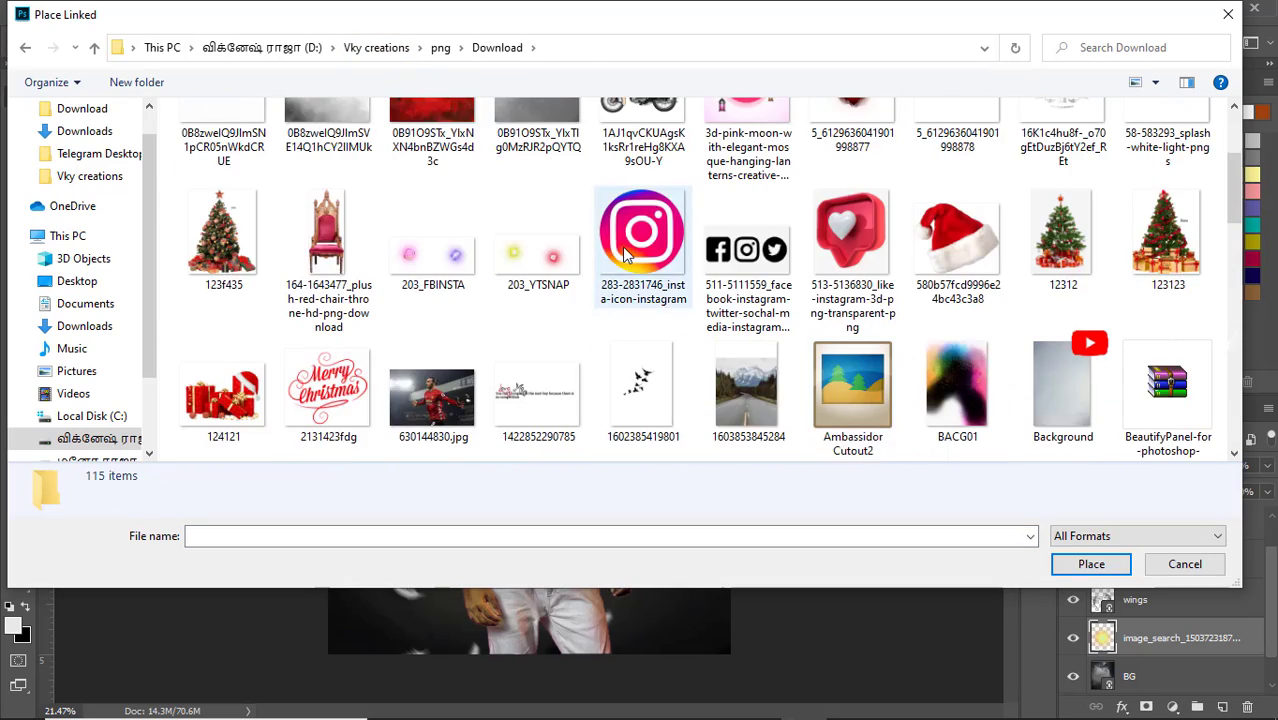
scroll(625, 255, "down", 3)
scroll(625, 255, "down", 3)
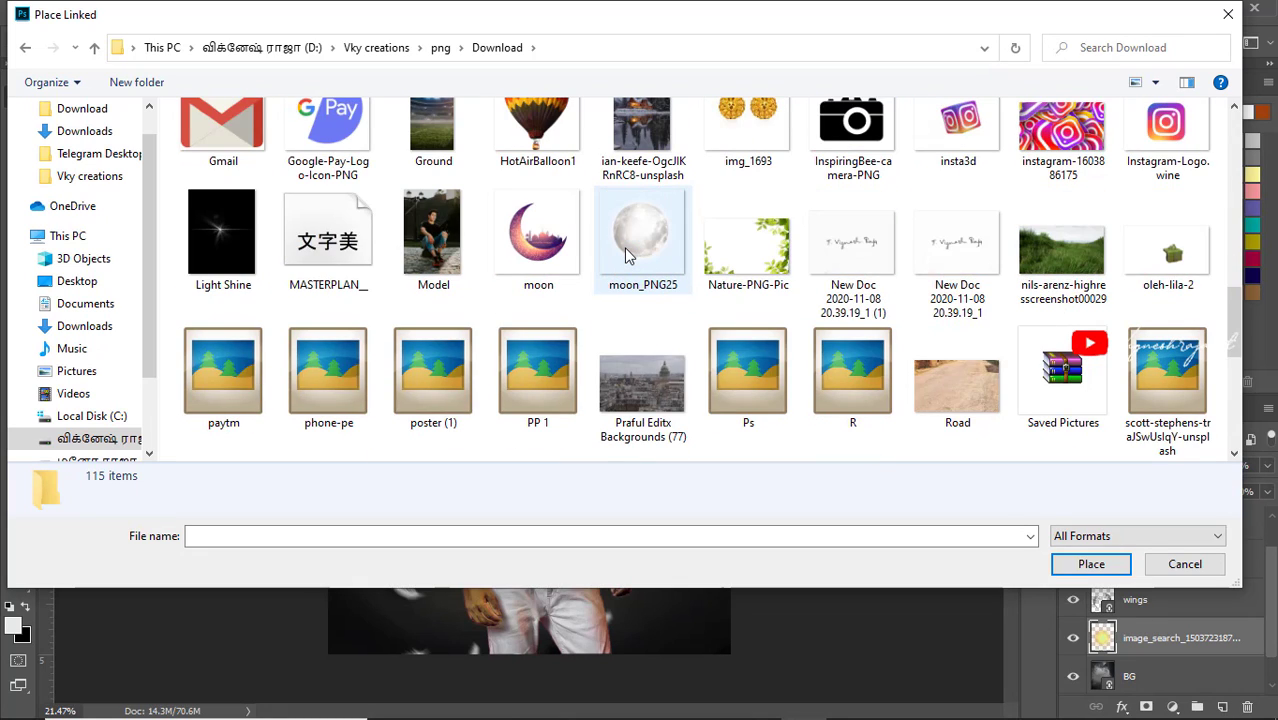
scroll(625, 255, "down", 3)
scroll(625, 255, "up", 2)
scroll(625, 255, "up", 4)
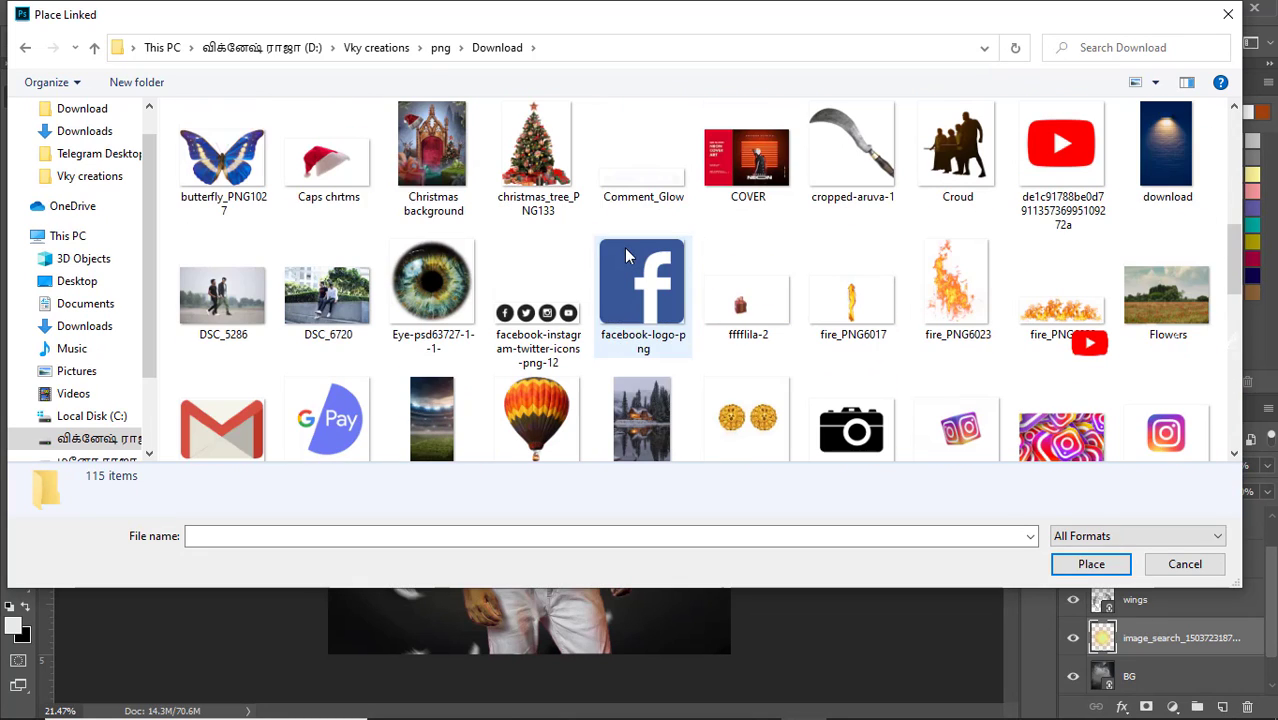
Check the psd folder, then place the watermark file from D:\Youtube.
left_click(376, 47)
double_click(642, 150)
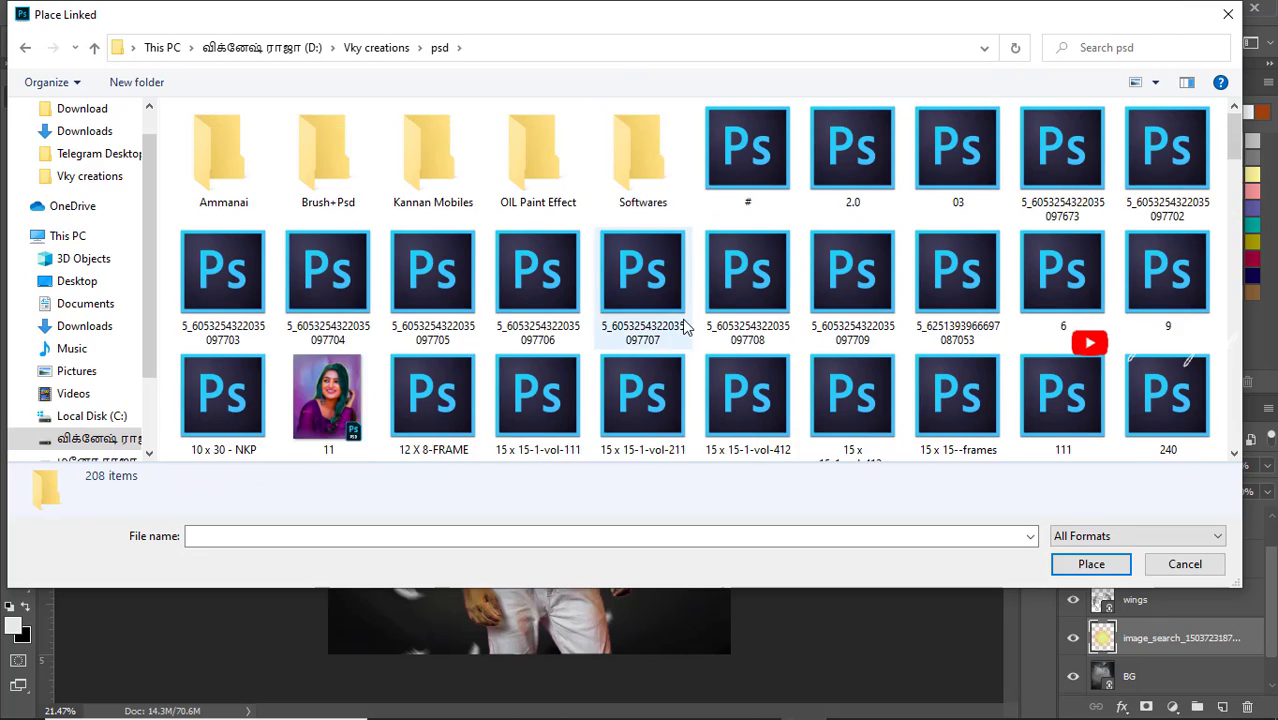
scroll(685, 325, "down", 5)
scroll(685, 325, "down", 1)
scroll(685, 325, "up", 6)
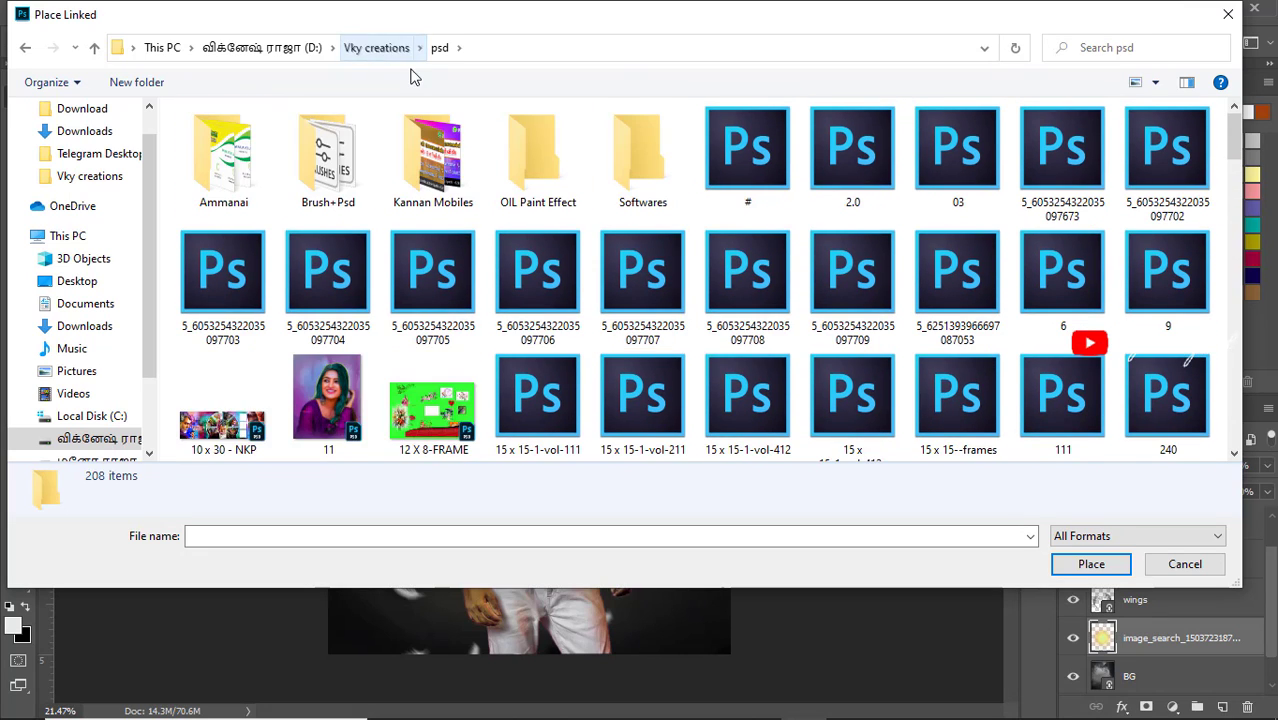
left_click(376, 47)
left_click(262, 47)
double_click(964, 150)
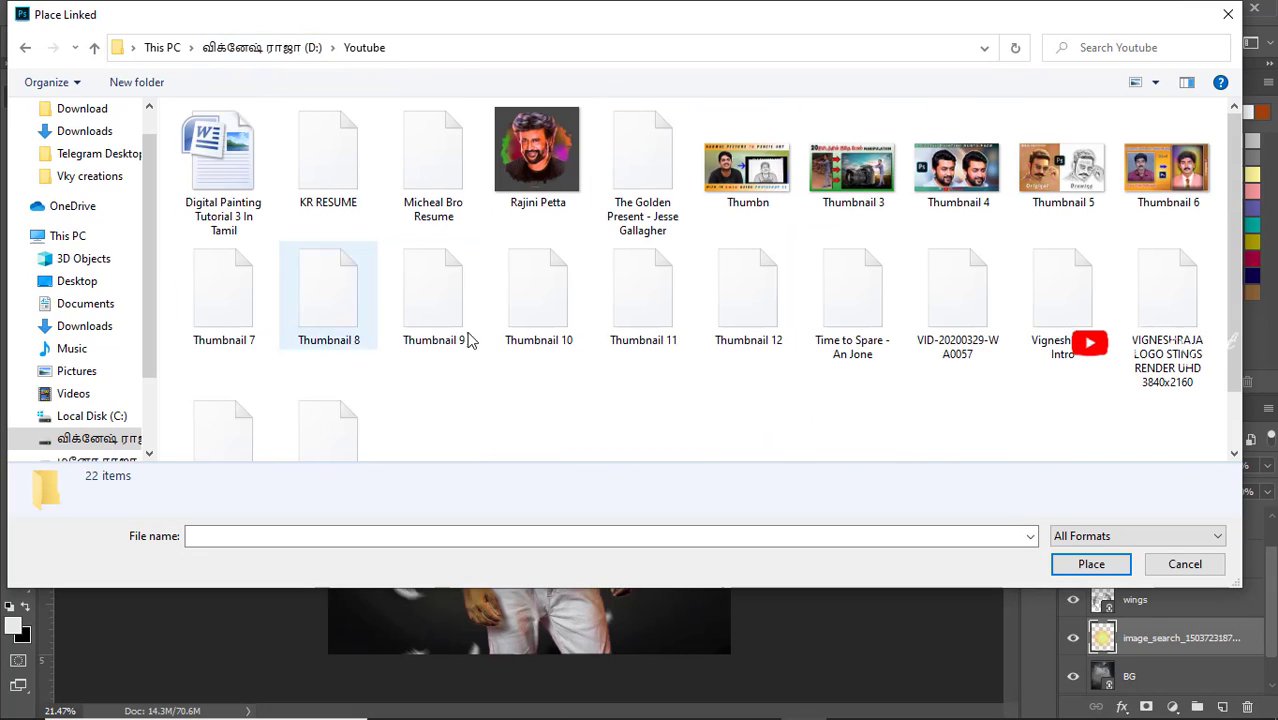
scroll(271, 408, "down", 1)
double_click(240, 350)
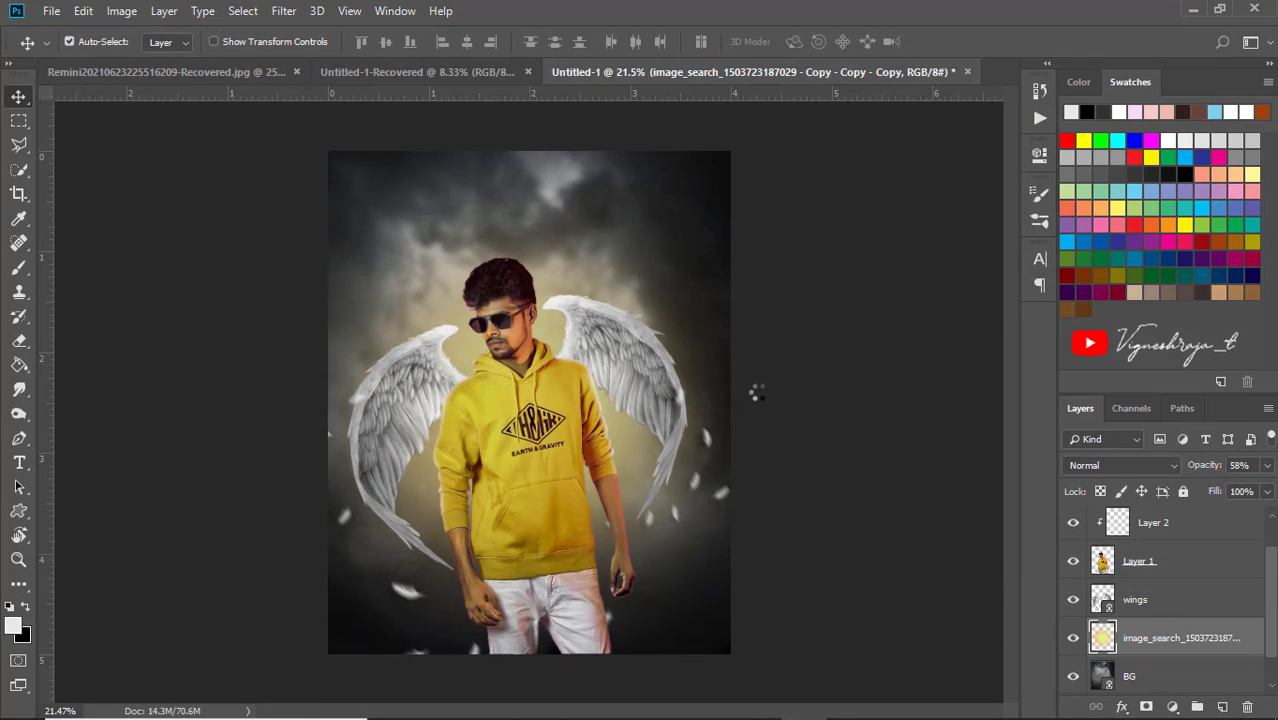
Scale the YouTube watermark to 15%, move it to the top, and centre it horizontally.
left_click_drag(672, 350, 676, 279)
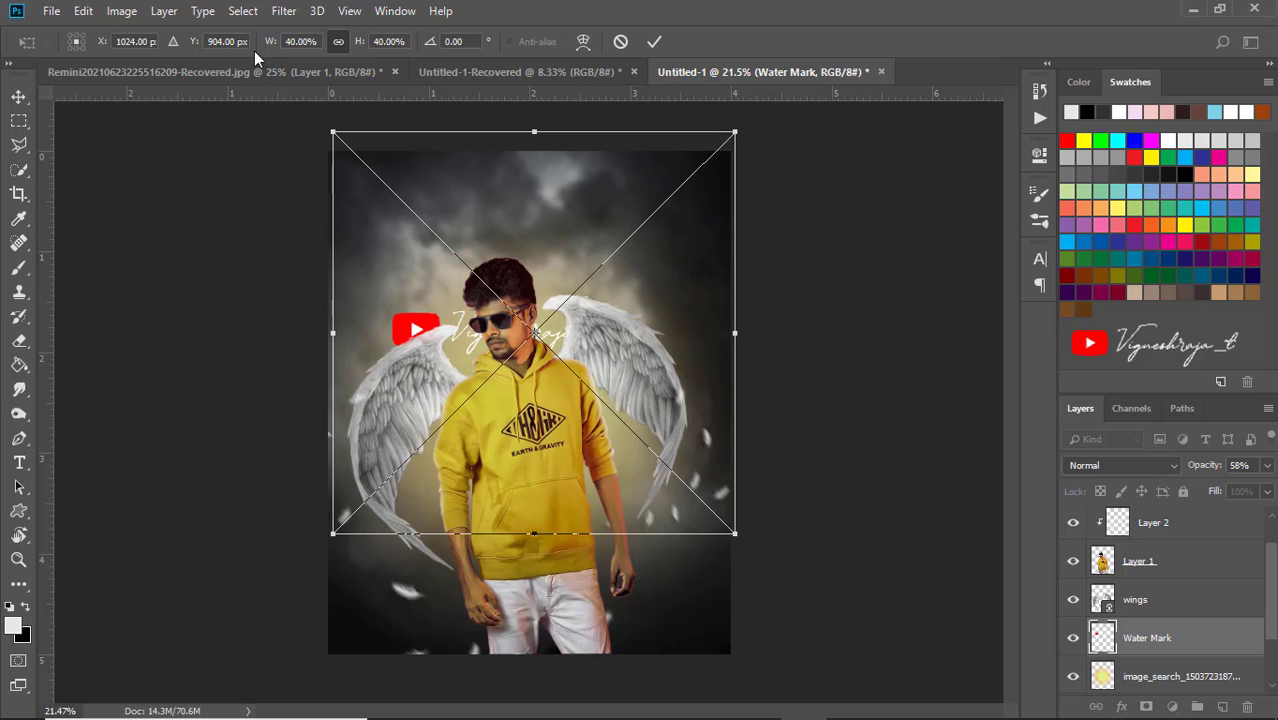
left_click_drag(270, 47, 218, 49)
left_click_drag(553, 345, 510, 205)
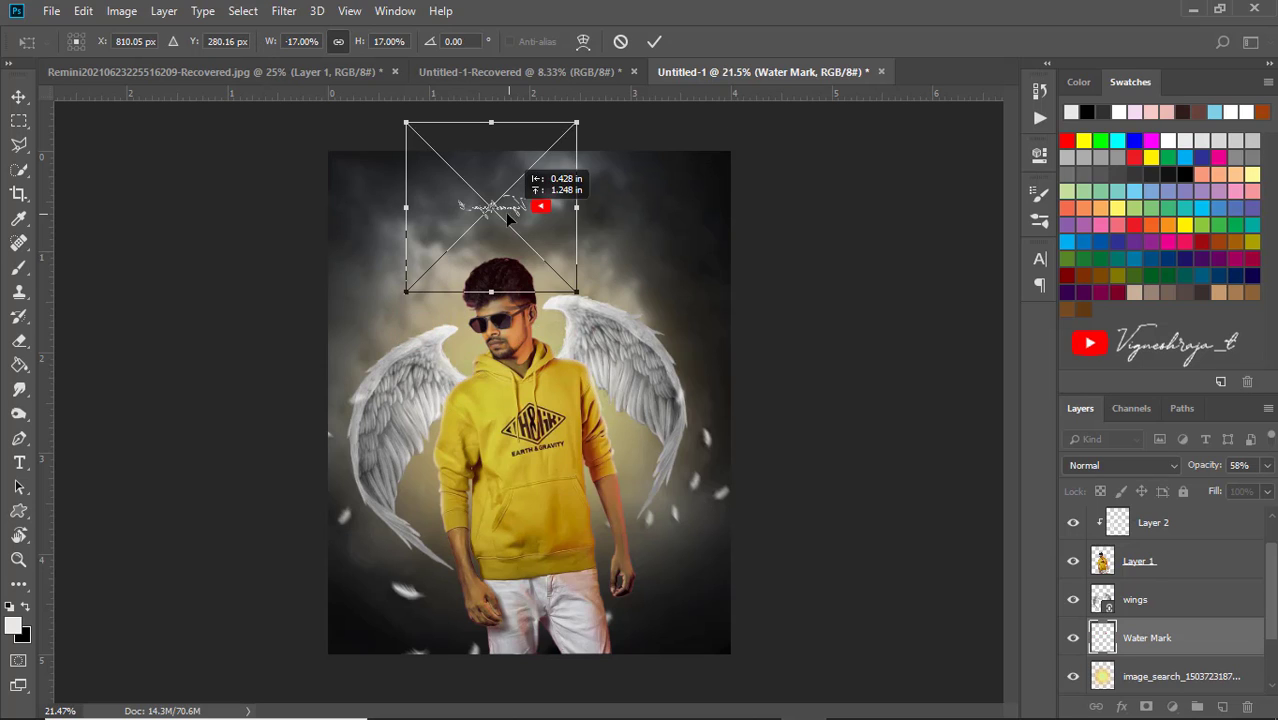
mouse_move(268, 47)
left_mouse_down()
mouse_move(305, 47)
mouse_move(258, 48)
left_mouse_up()
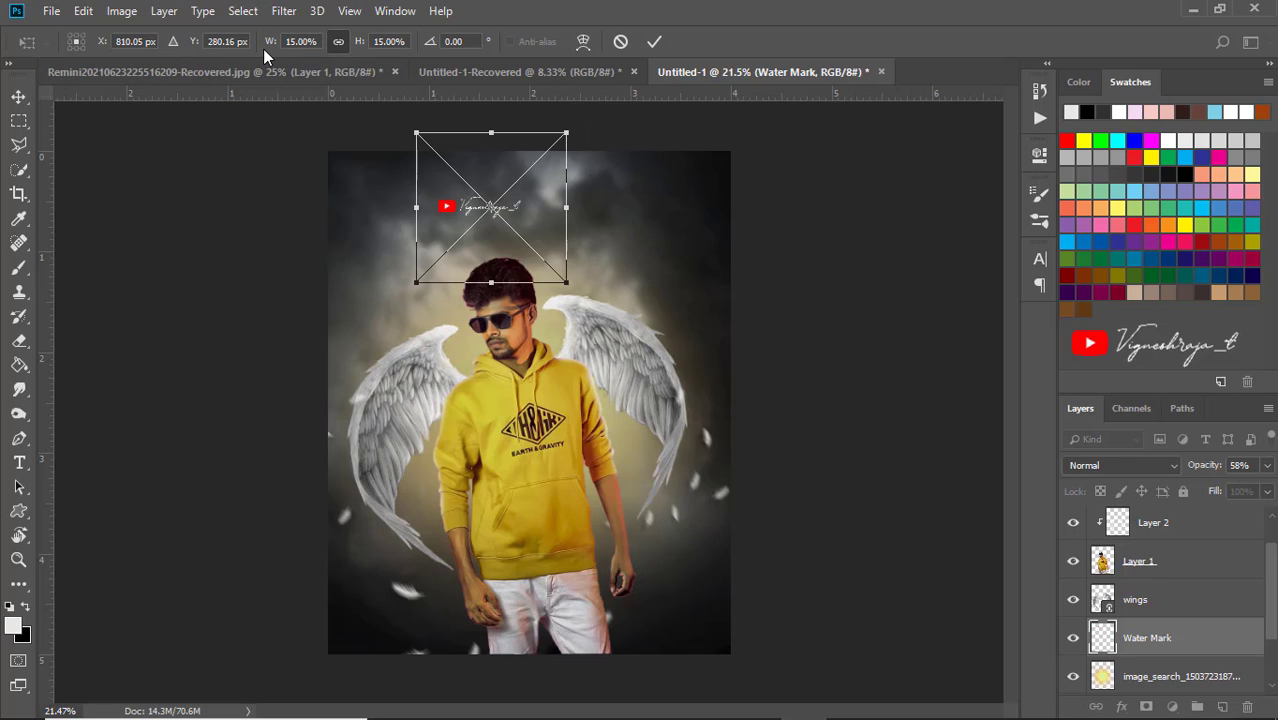
left_click(654, 41)
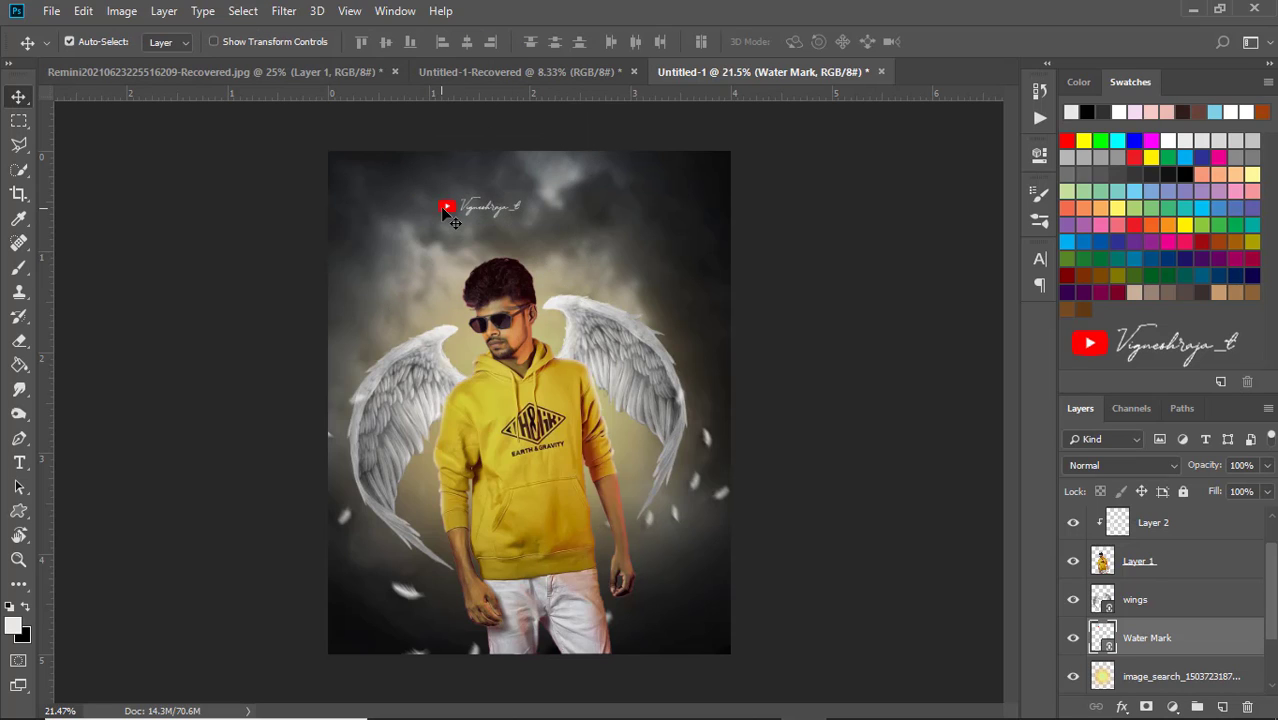
left_click_drag(442, 208, 481, 187)
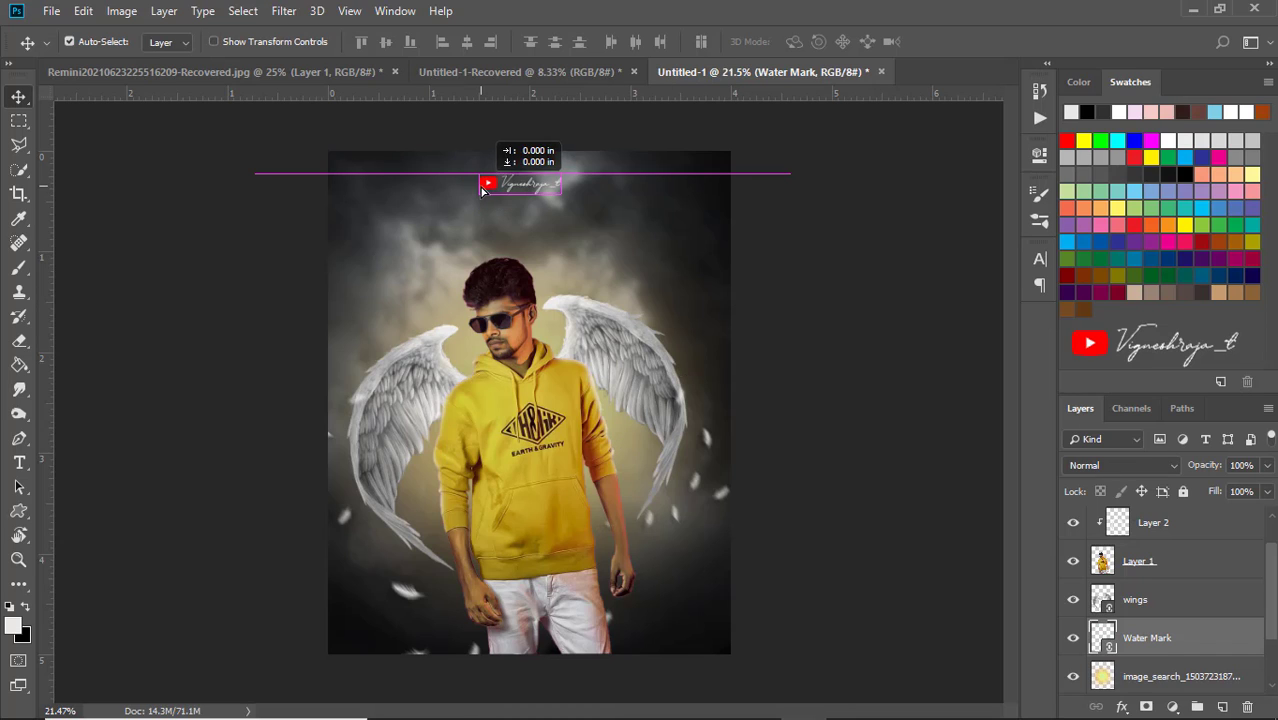
left_click(474, 44)
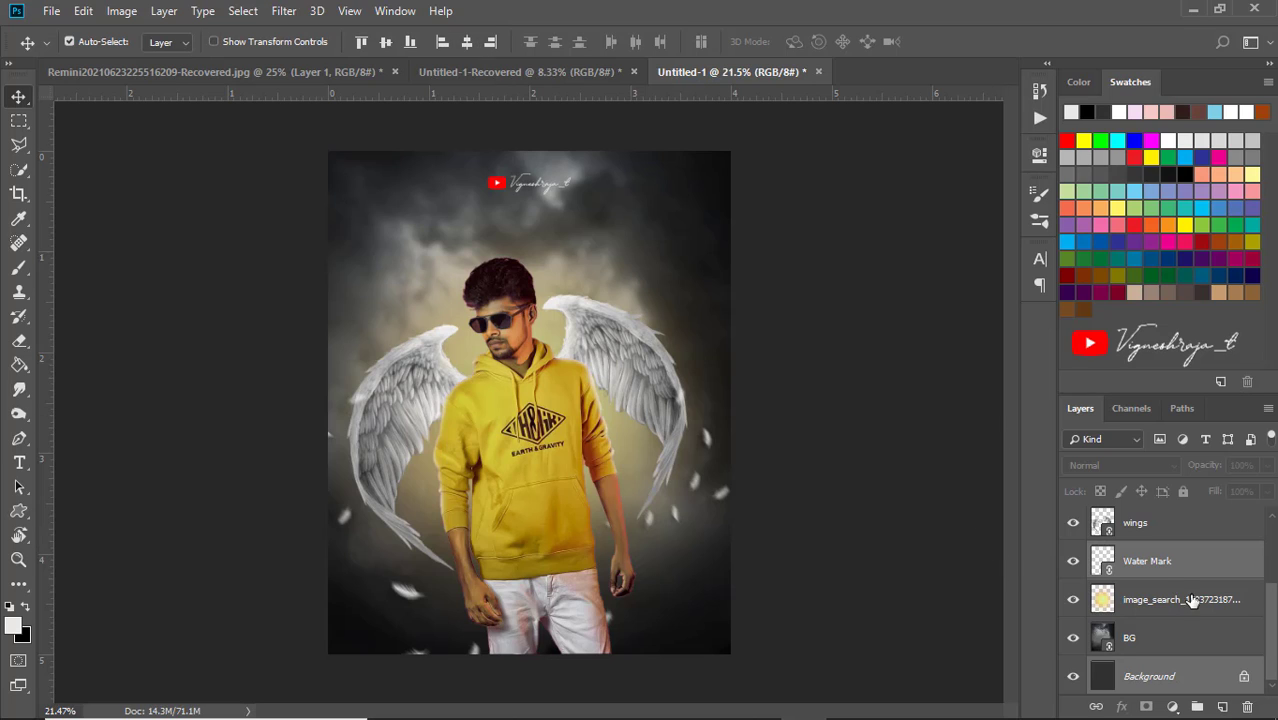
Sample a dark colour from the image bottom and add a new empty top layer.
scroll(1191, 599, "up", 3)
key("alt+period")
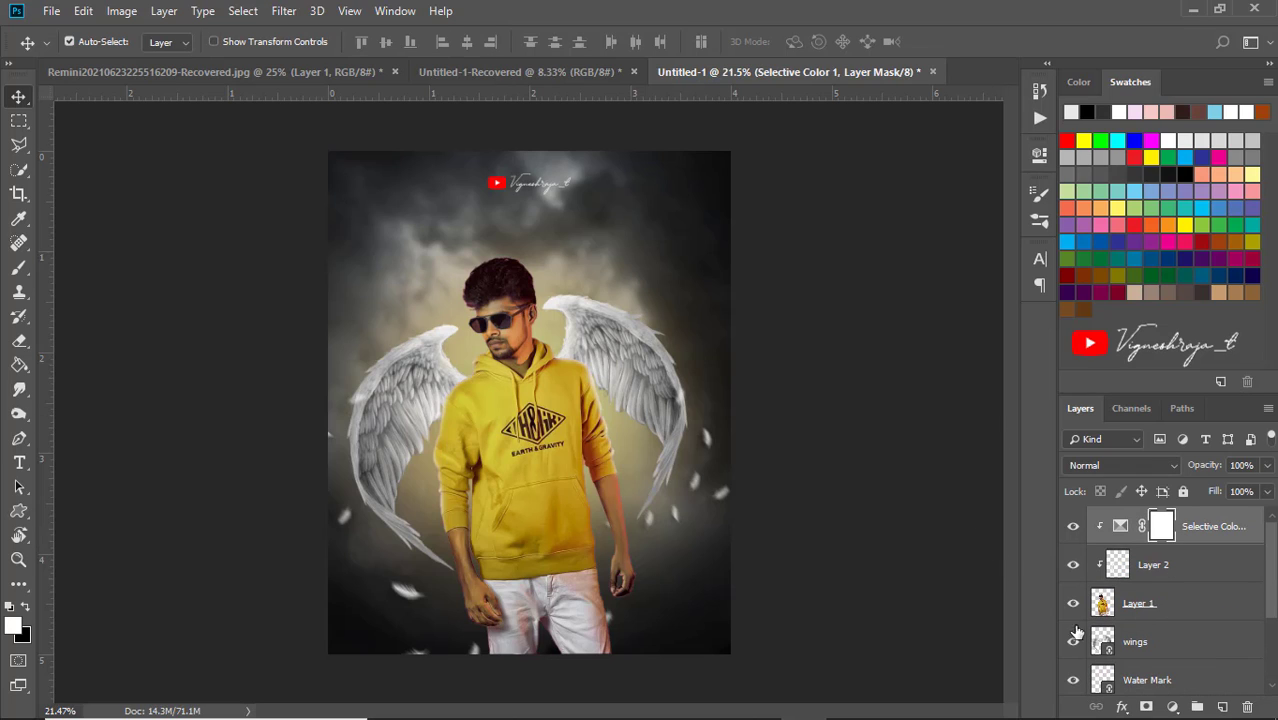
key("i")
left_click(683, 641)
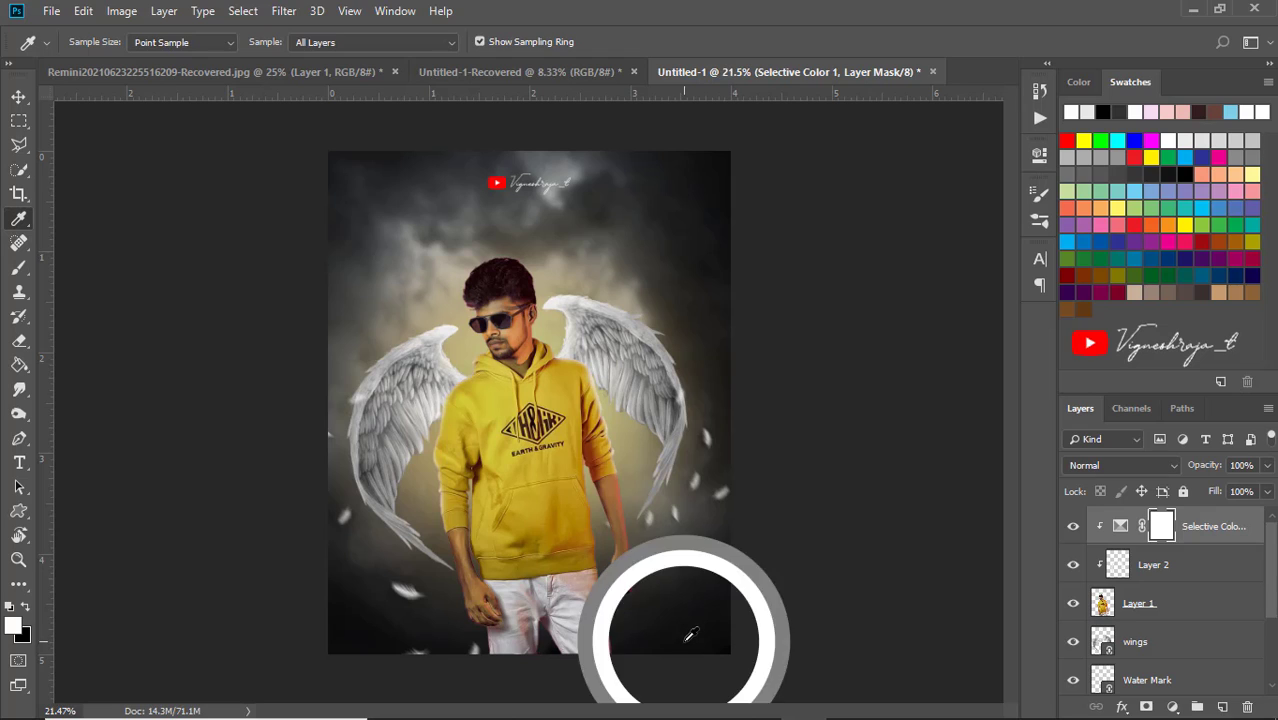
scroll(1165, 600, "down", 3)
left_click(1150, 637)
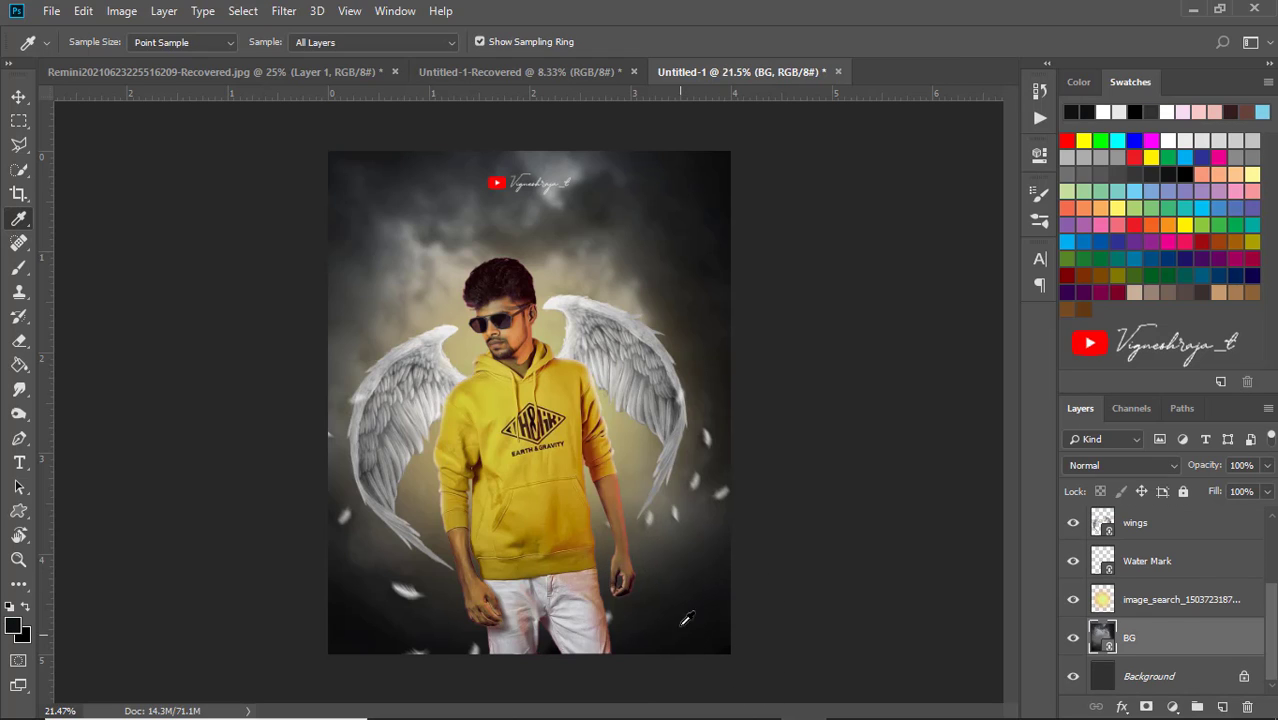
scroll(1272, 572, "up", 3)
left_click(1200, 535)
left_click(1222, 707)
Draw dark gradients upward from the bottom edge to fade the legs into shadow.
key("g")
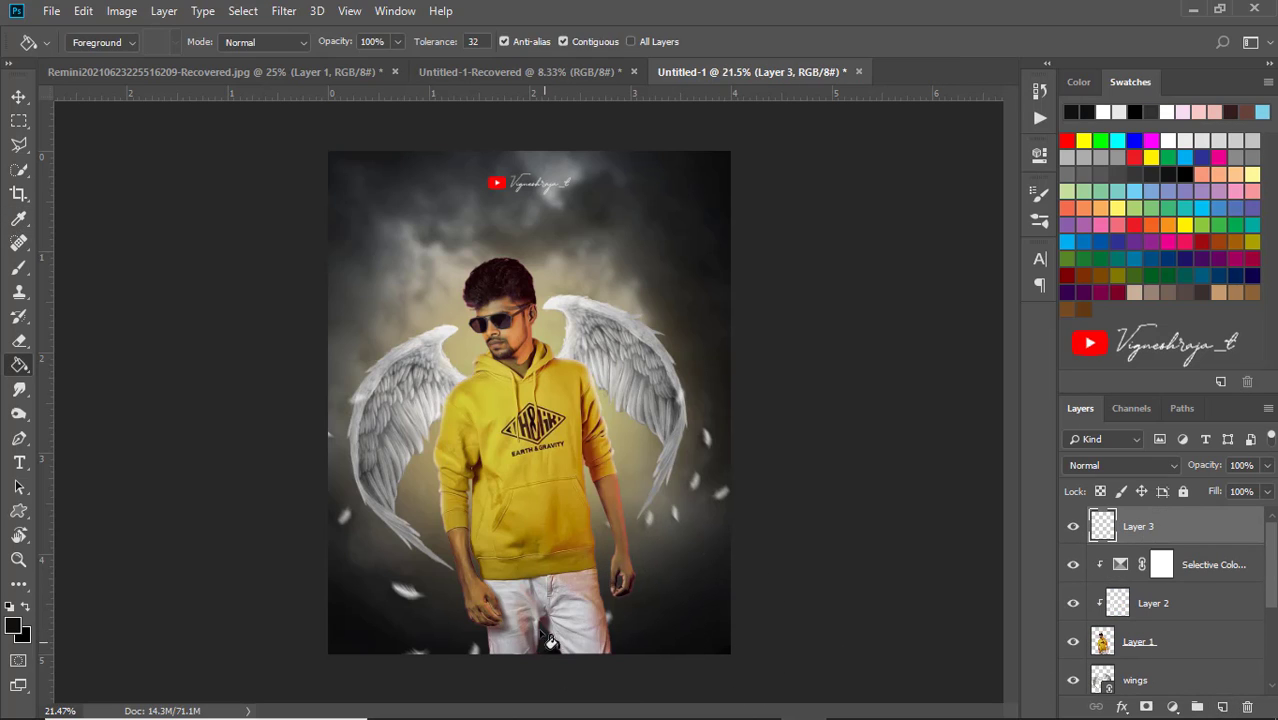
right_click(19, 365)
left_click(95, 362)
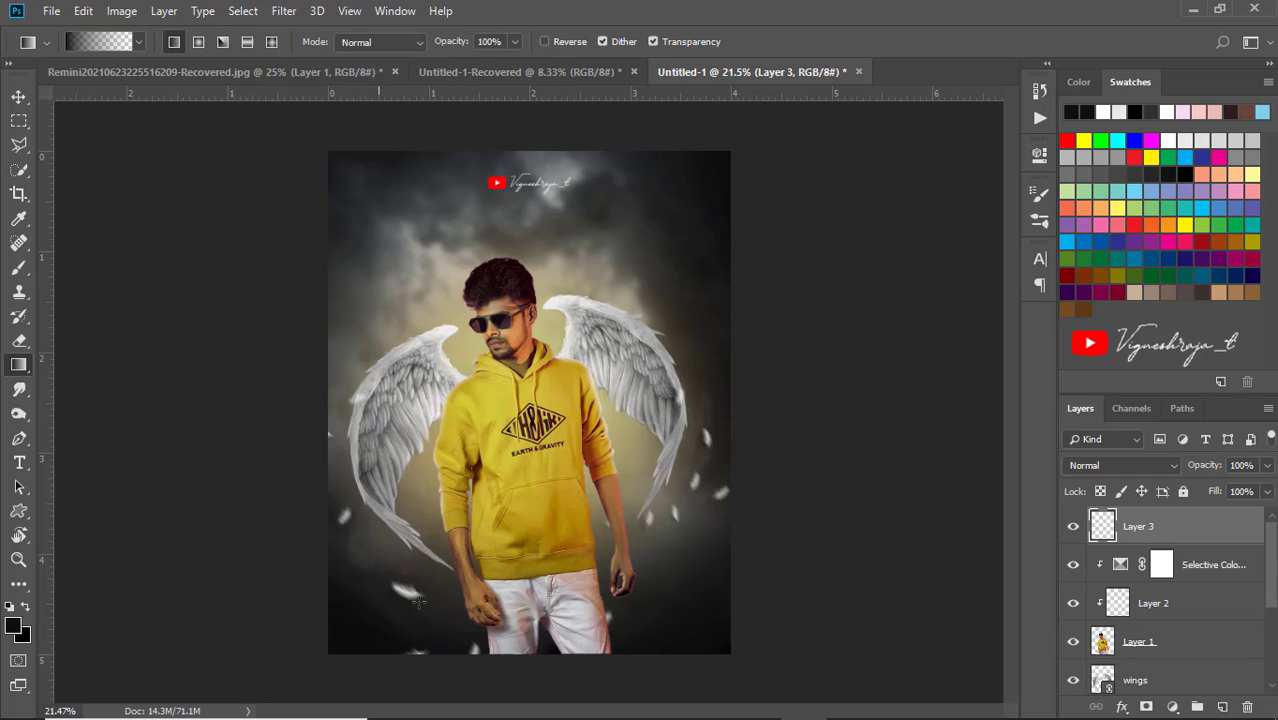
left_click_drag(532, 519, 551, 665)
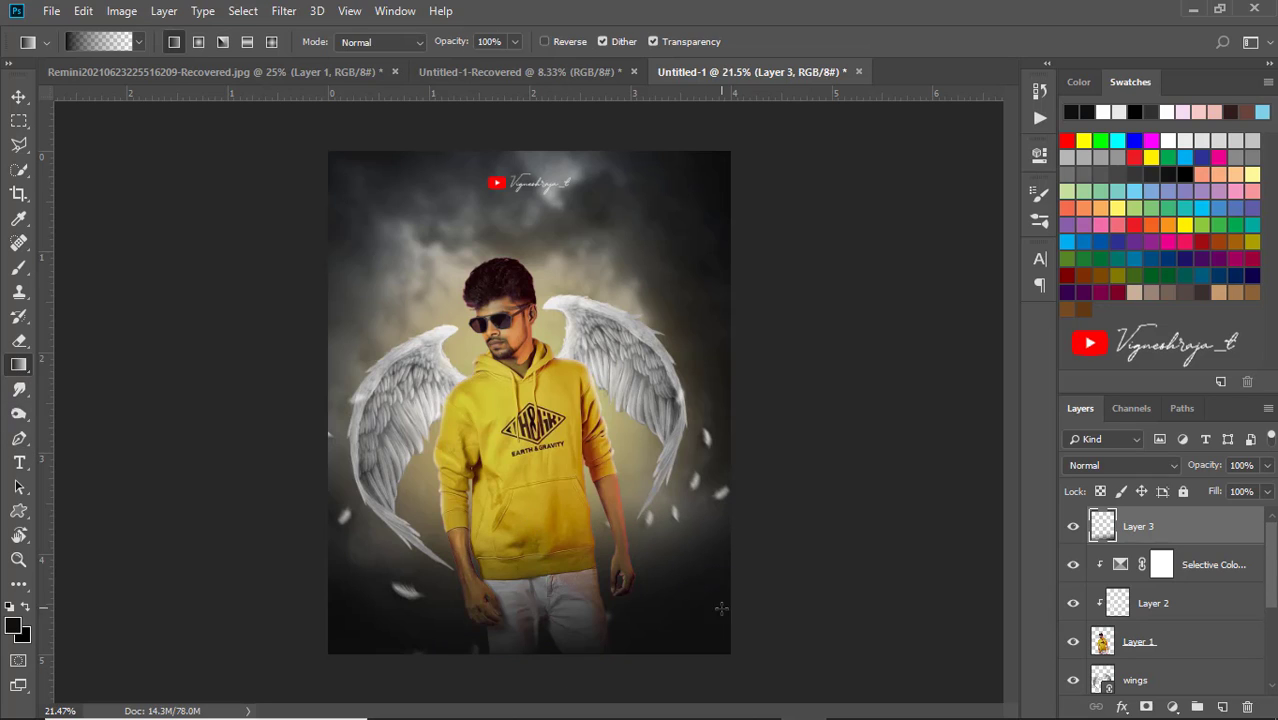
key("ctrl+z")
left_click_drag(556, 606, 563, 682)
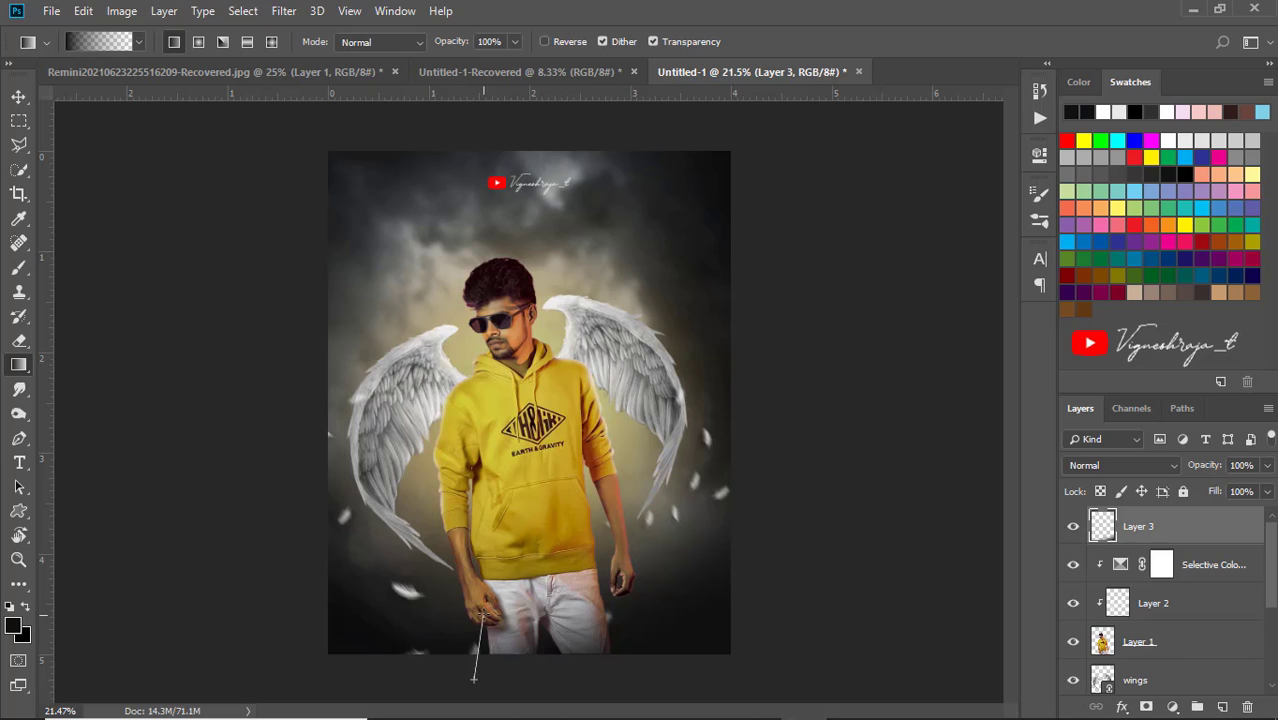
left_click_drag(483, 612, 474, 678)
left_click_drag(533, 535, 568, 680)
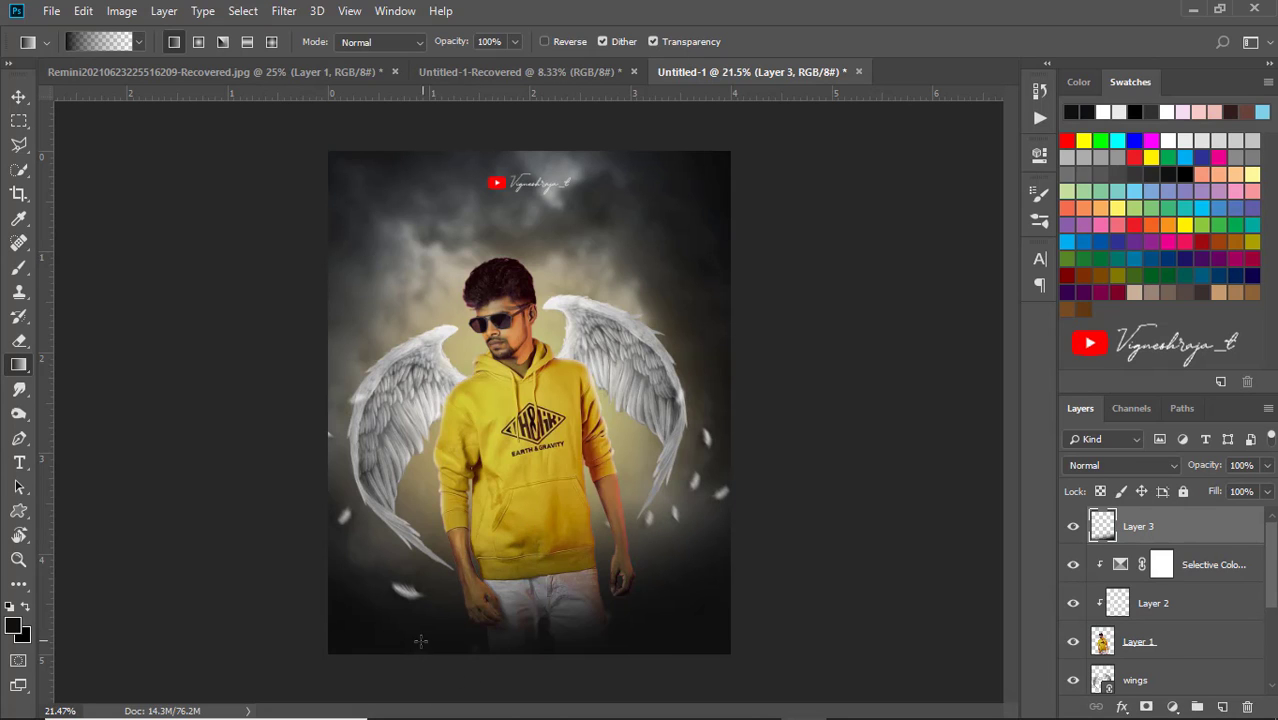
Save the artwork as JPEG 'Sriram' in the Vky creations folder at quality 12.
left_click(18, 97)
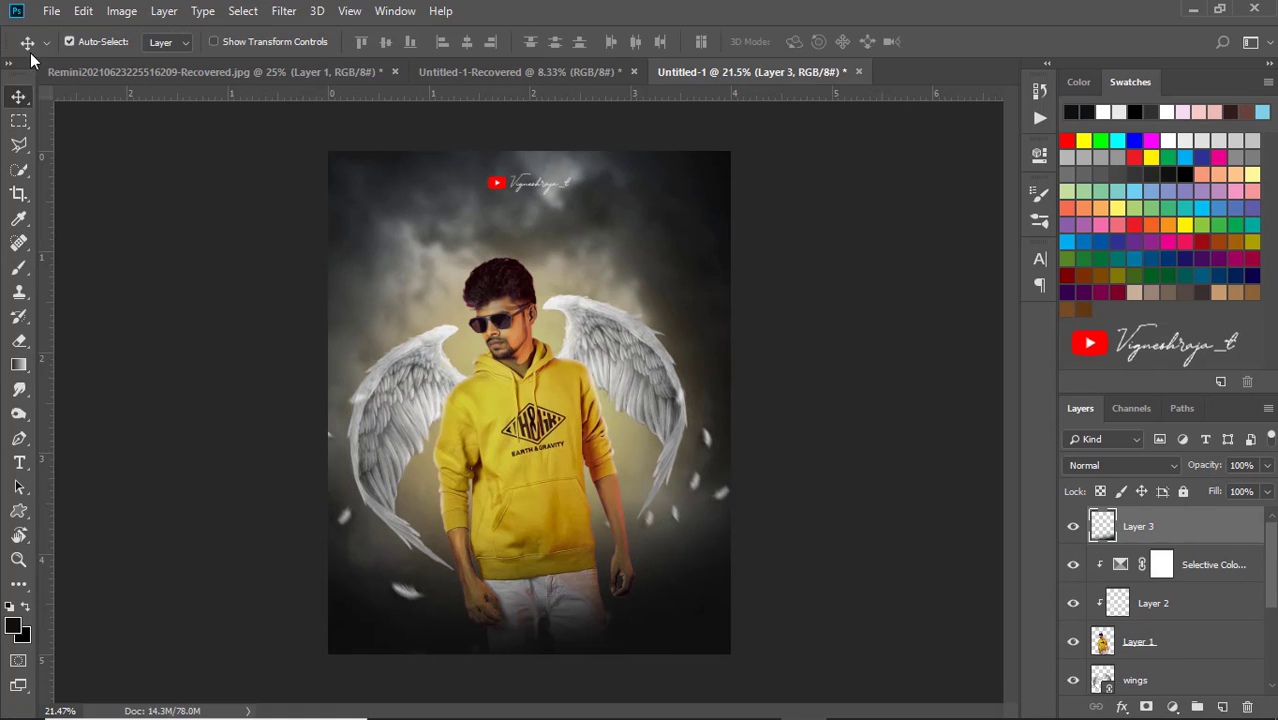
left_click(51, 10)
left_click(85, 220)
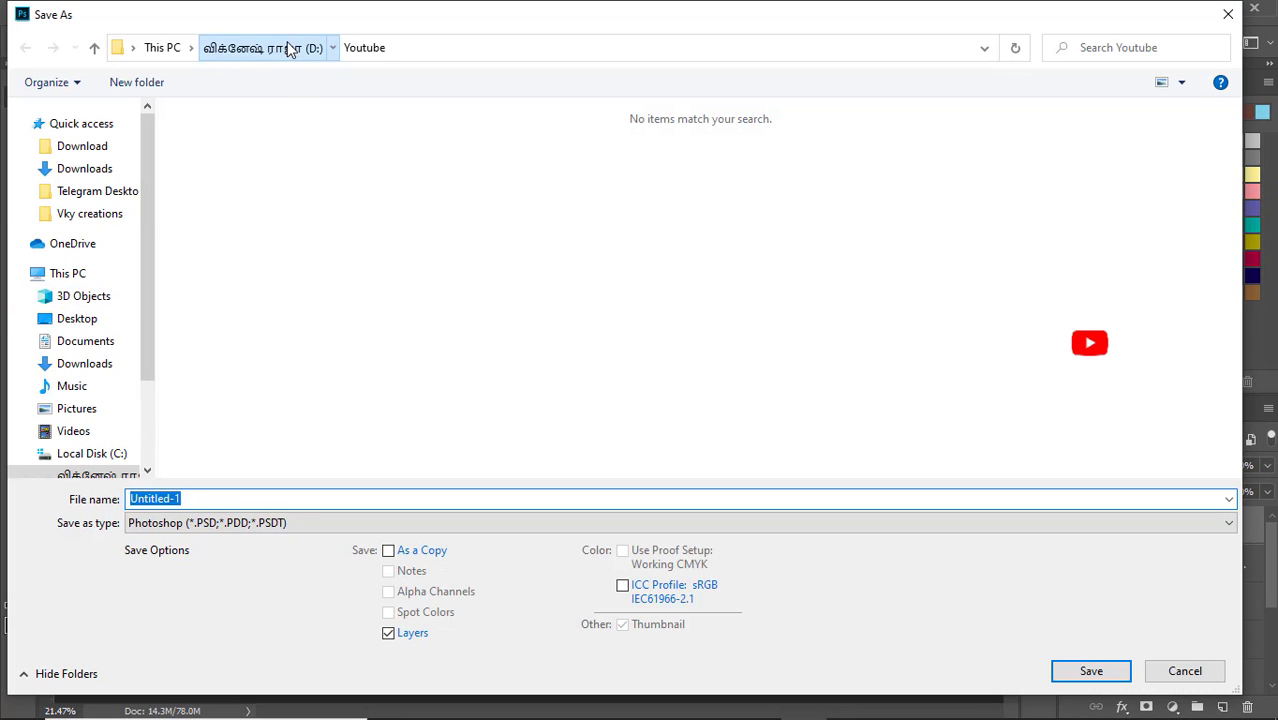
left_click(285, 47)
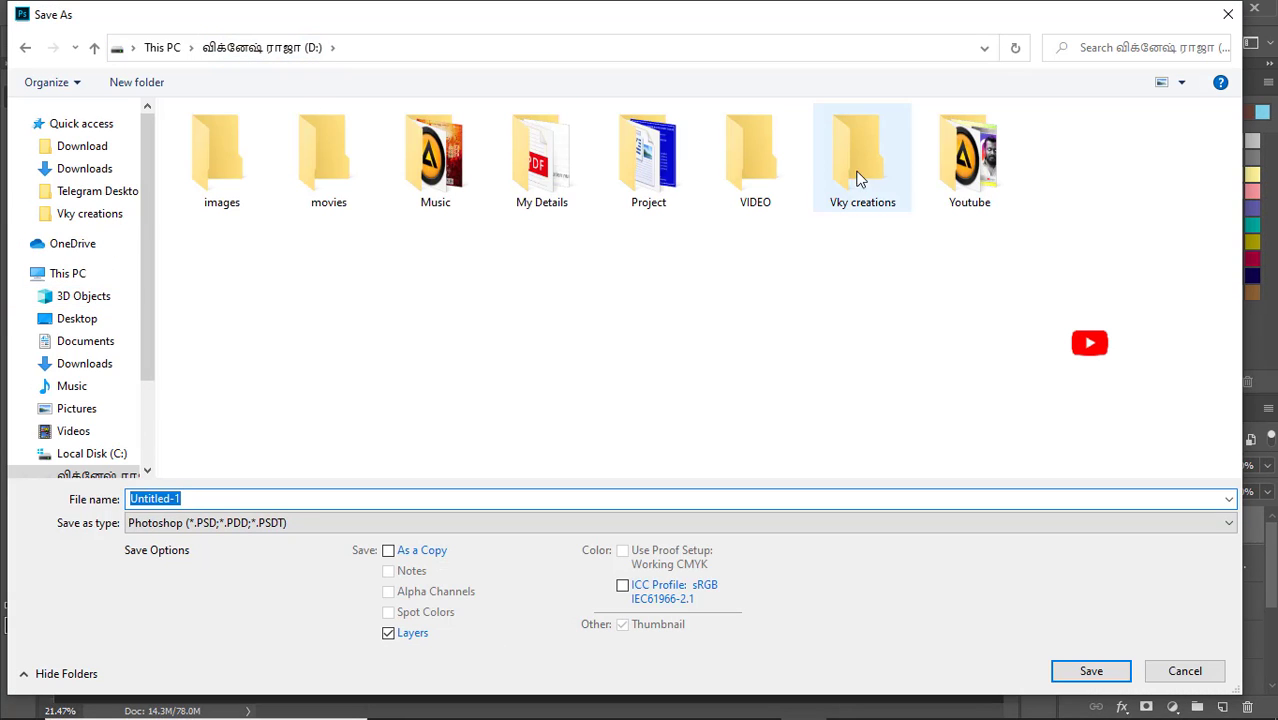
double_click(870, 160)
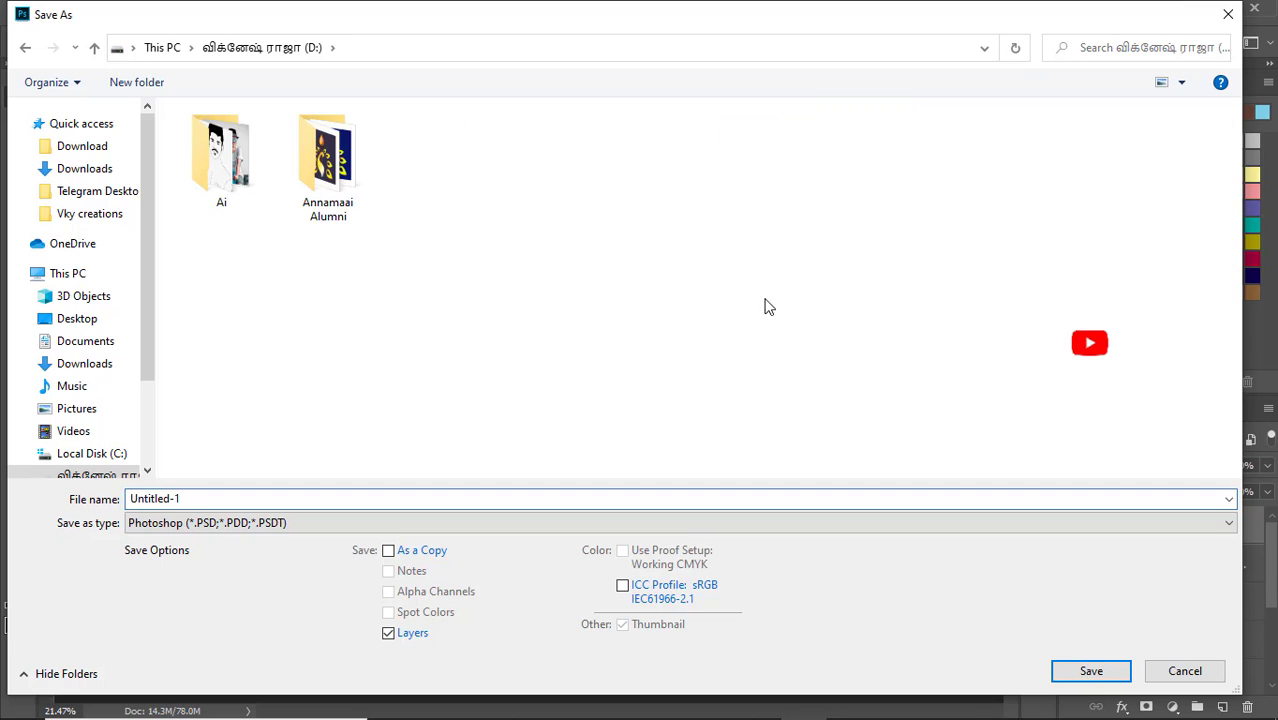
left_click(351, 522)
left_click(200, 335)
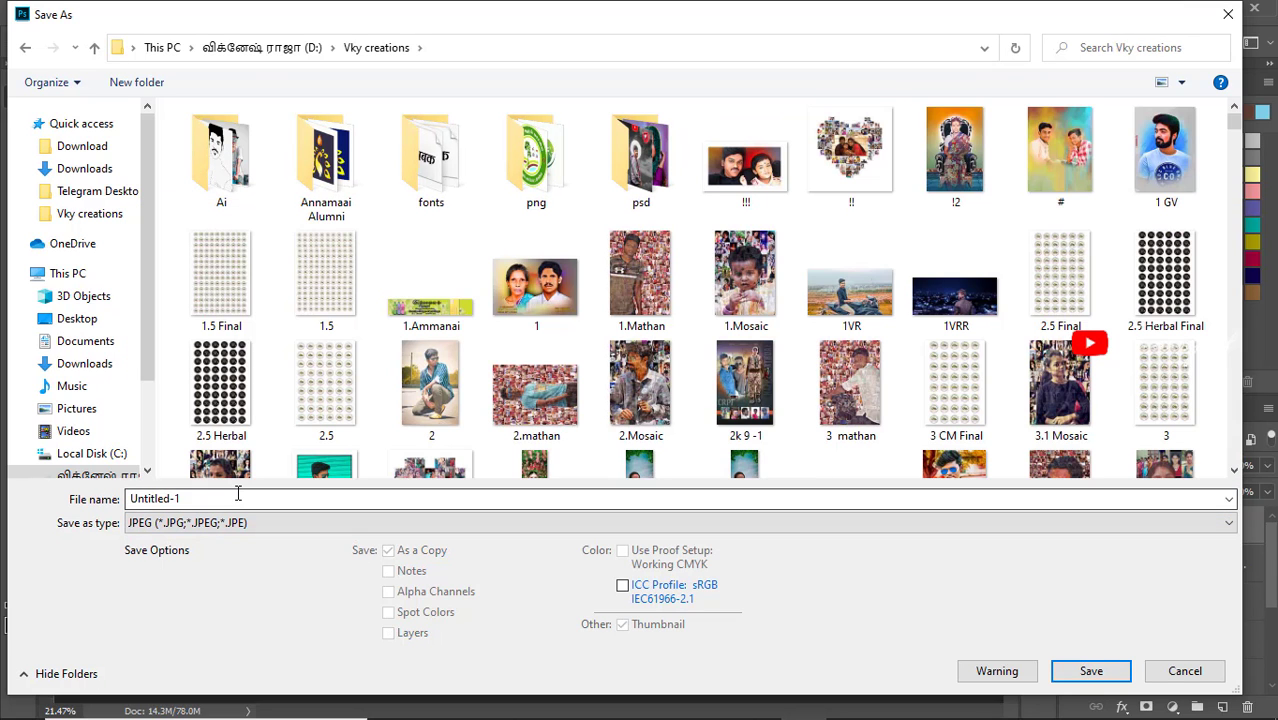
double_click(237, 494)
key("BackSpace")
type("Sriram")
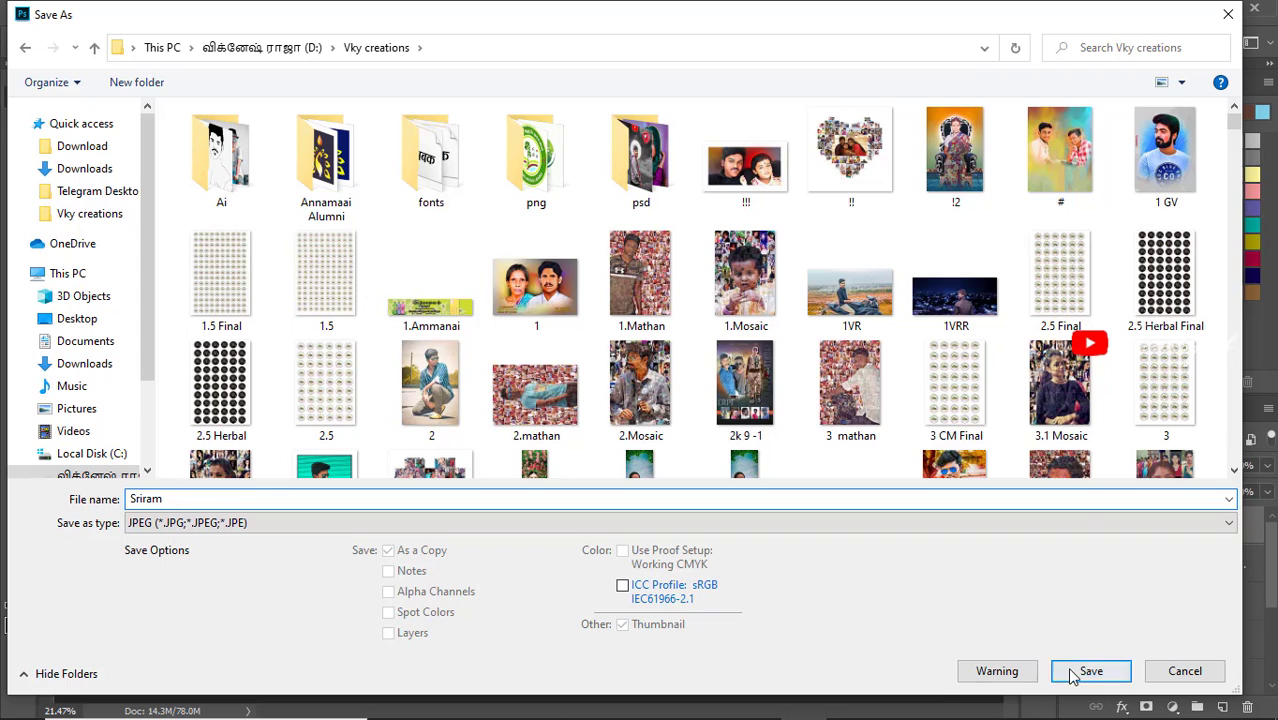
left_click(1090, 671)
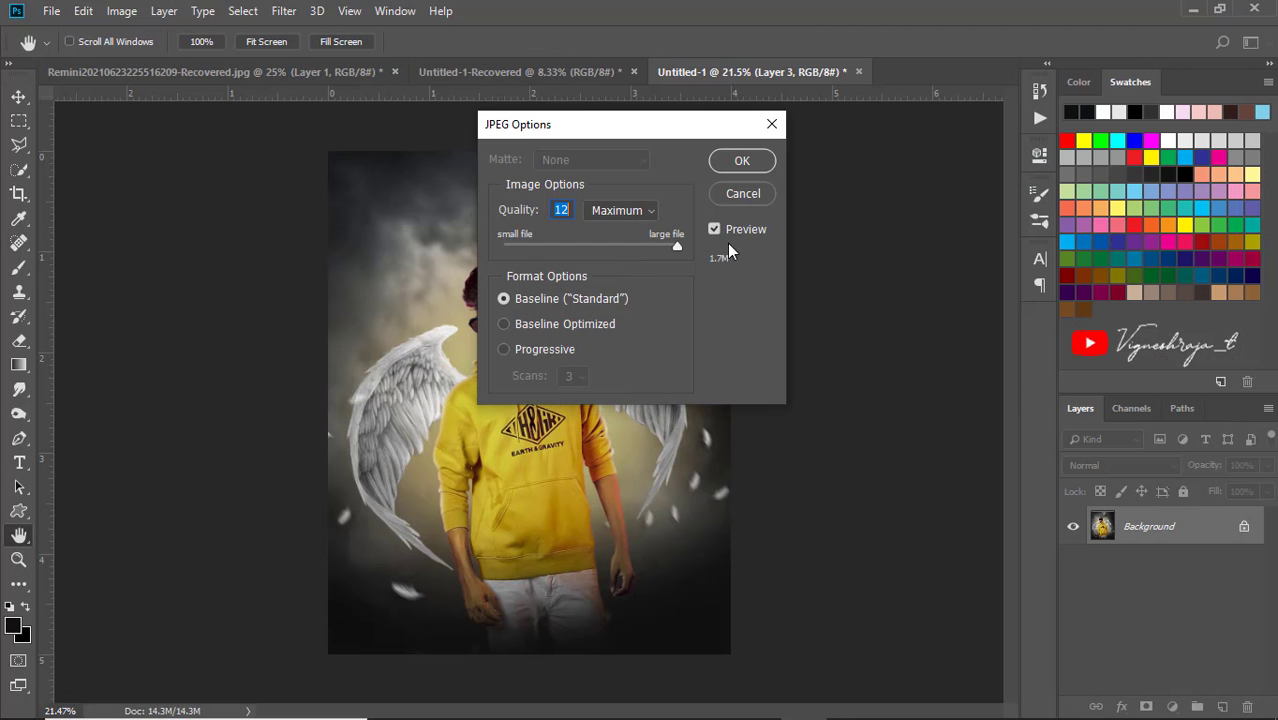
left_click(742, 162)
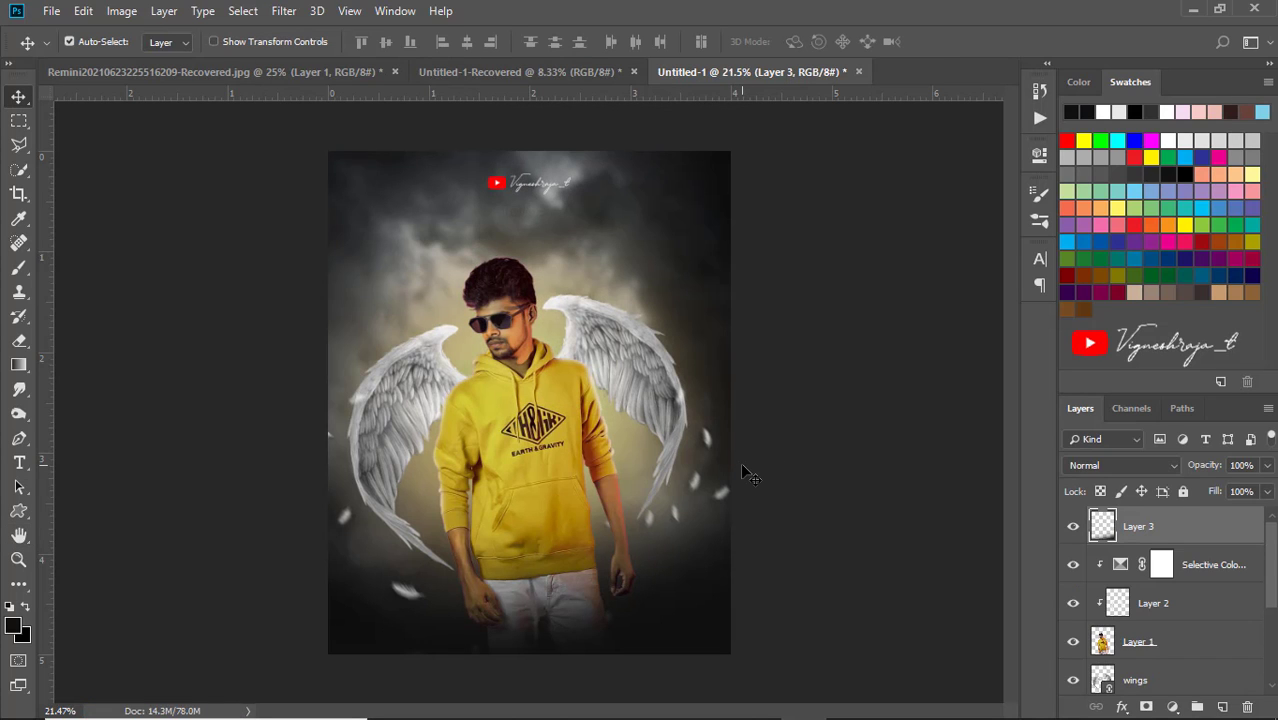
Set the image resolution to 1000 pixels/inch (4000 × 5000 px) and fit it on screen.
left_click(121, 11)
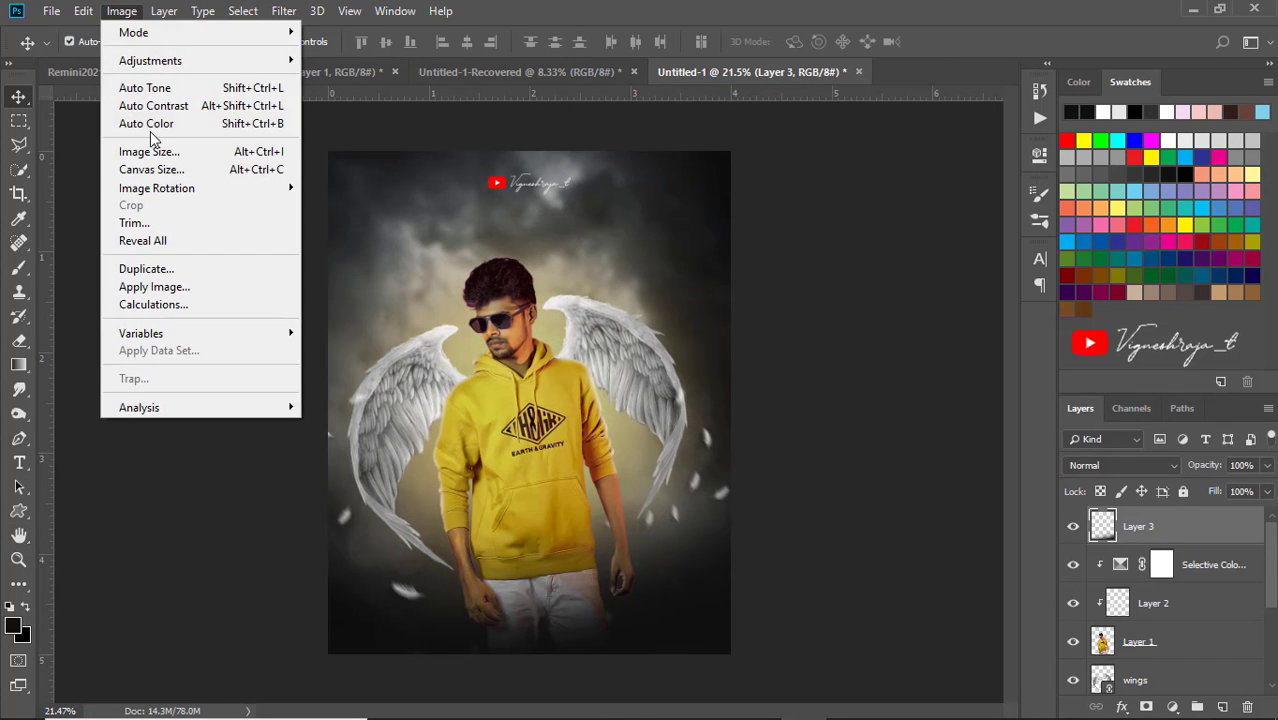
left_click(155, 152)
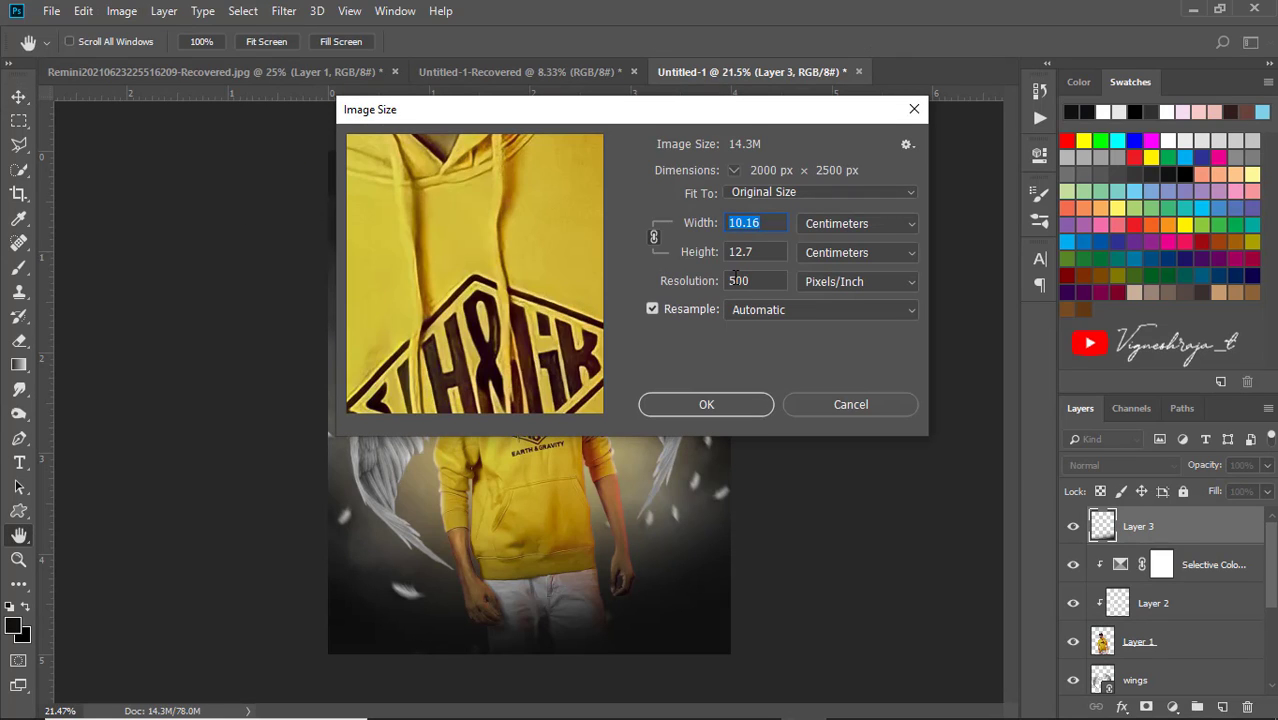
double_click(726, 280)
key("BackSpace")
type("1000")
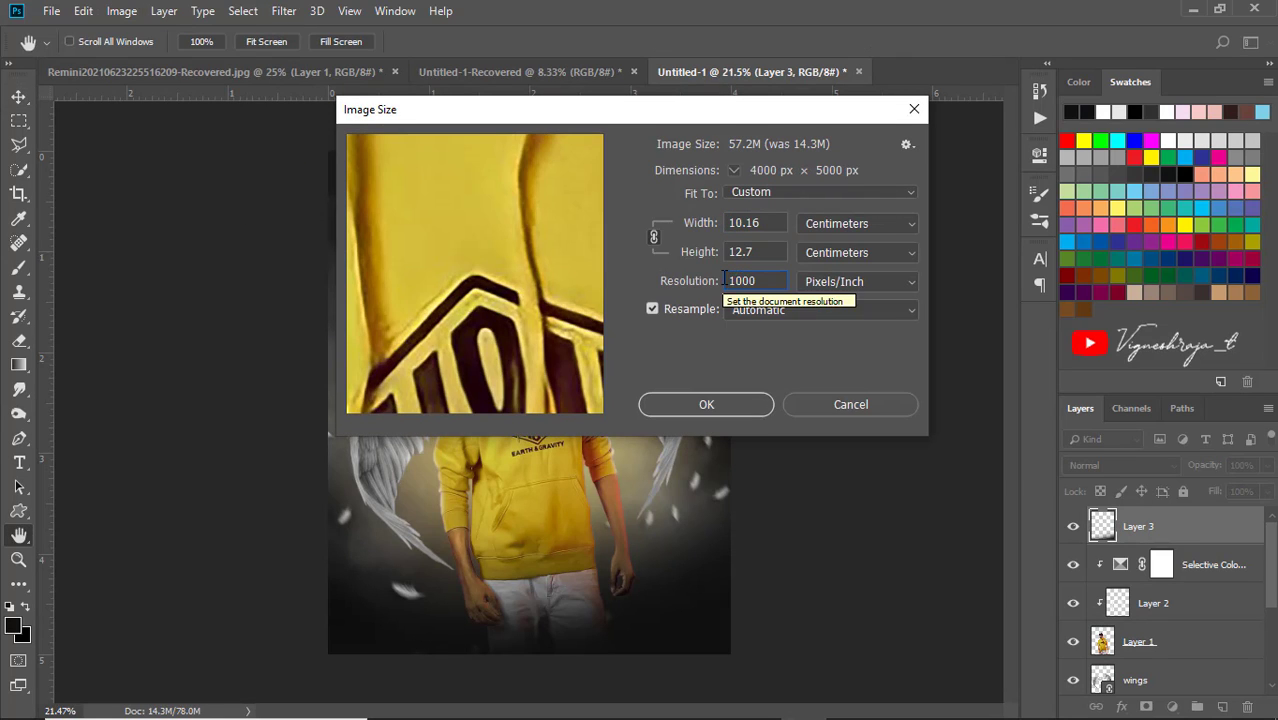
left_click(690, 404)
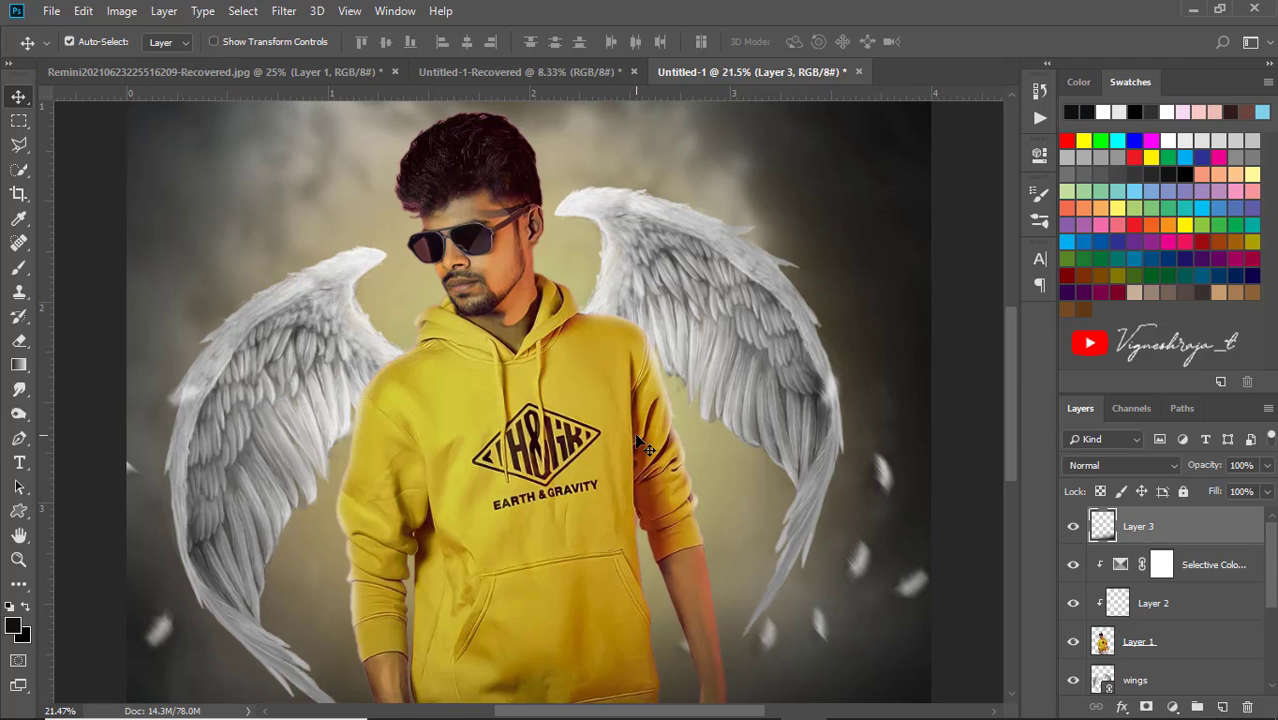
key("ctrl+0")
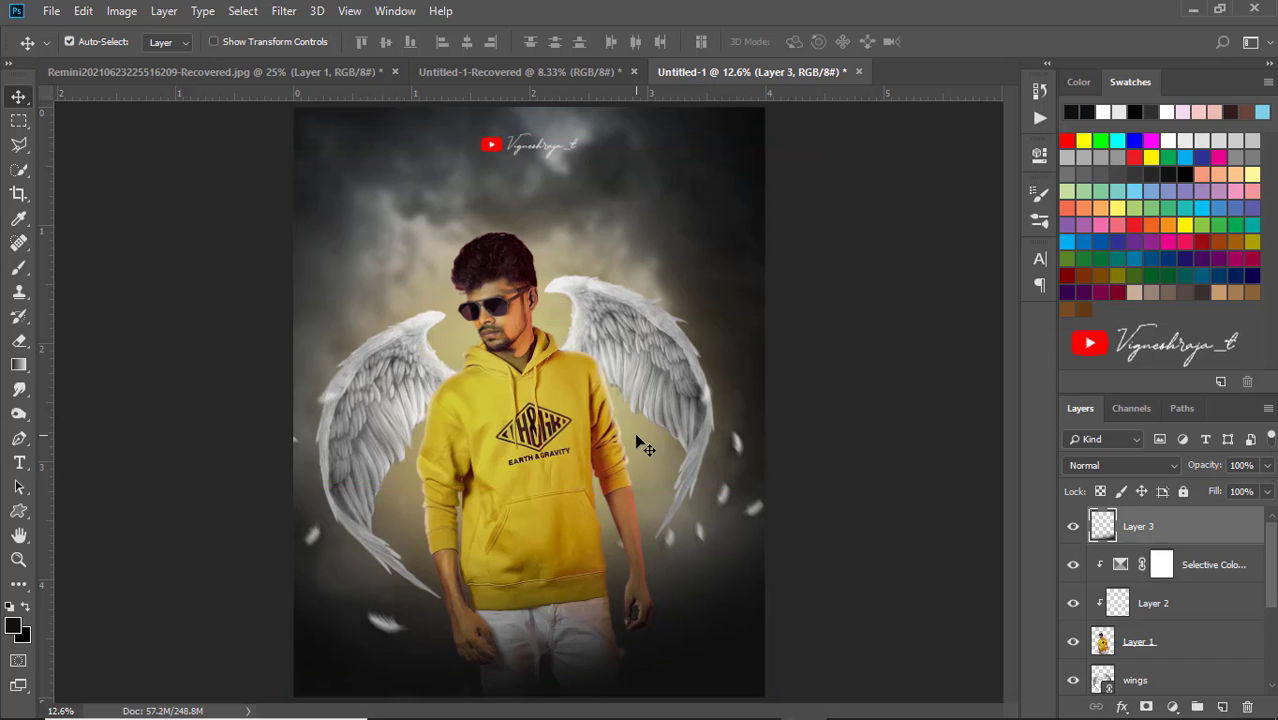
Save the high-resolution artwork as JPEG Sriram.jpg at quality 12, replacing the earlier file.
left_click(50, 11)
left_click(120, 217)
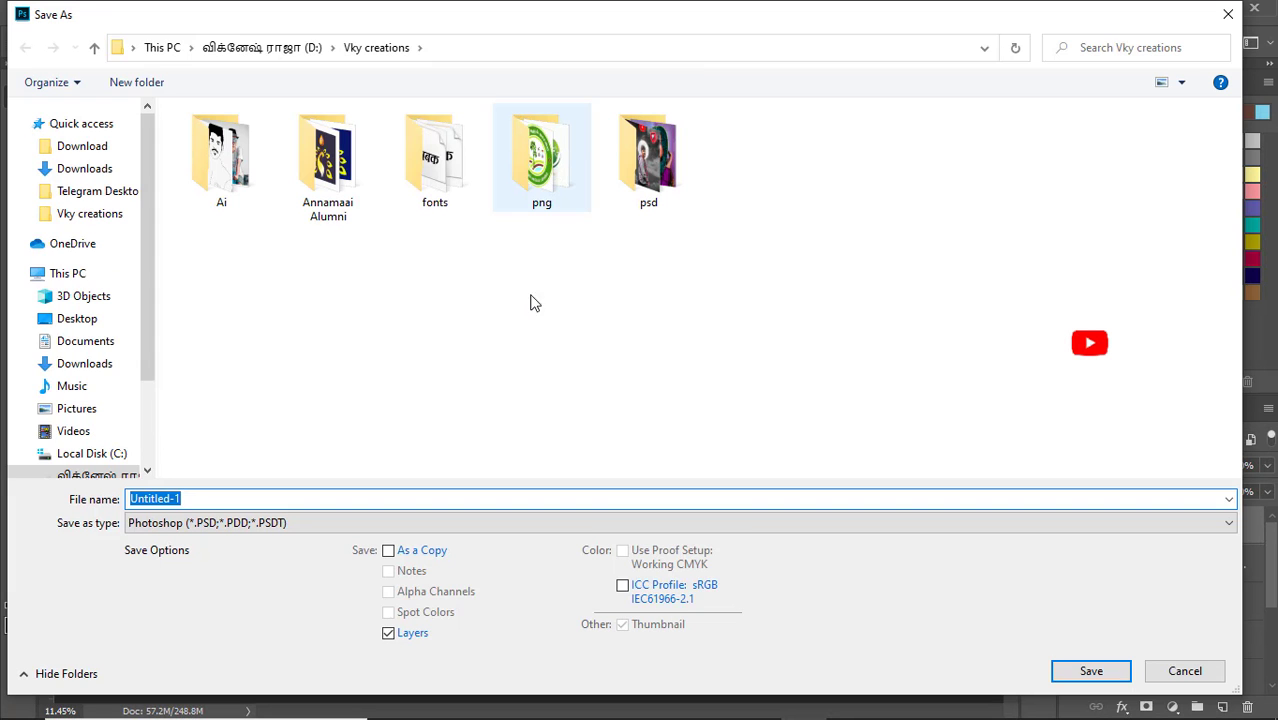
left_click(331, 523)
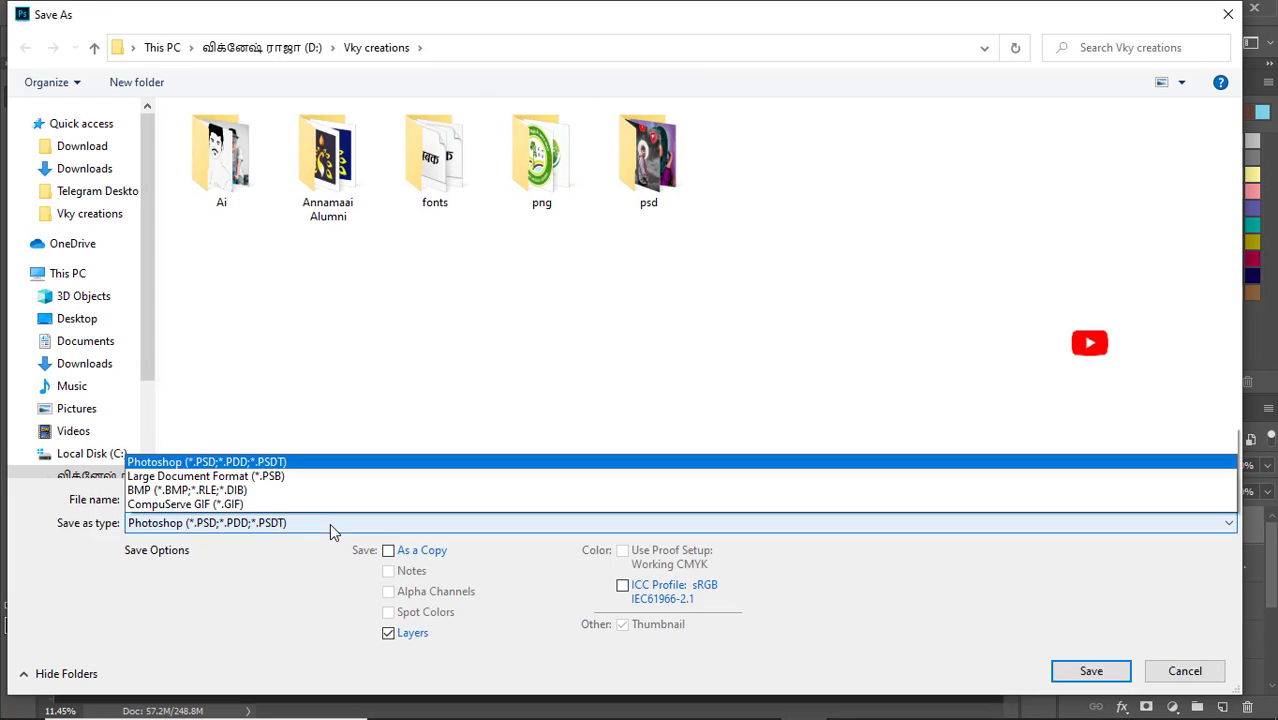
left_click(268, 339)
type("S")
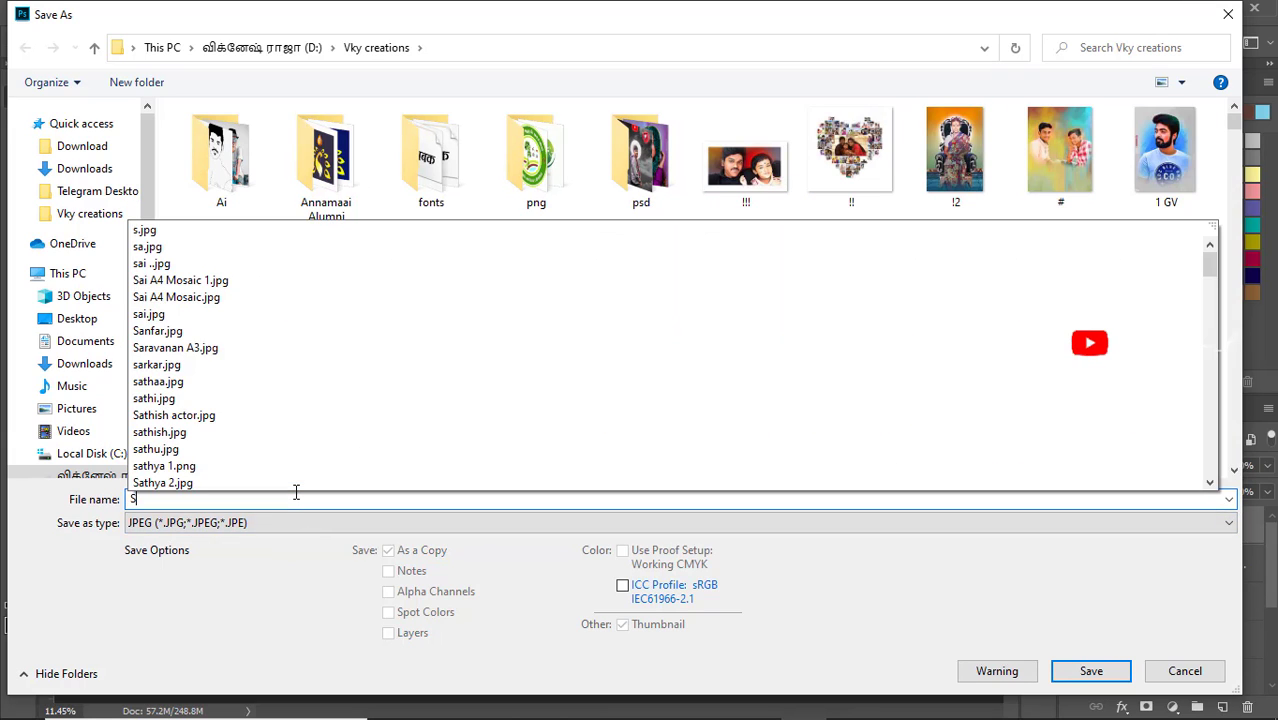
type("ri")
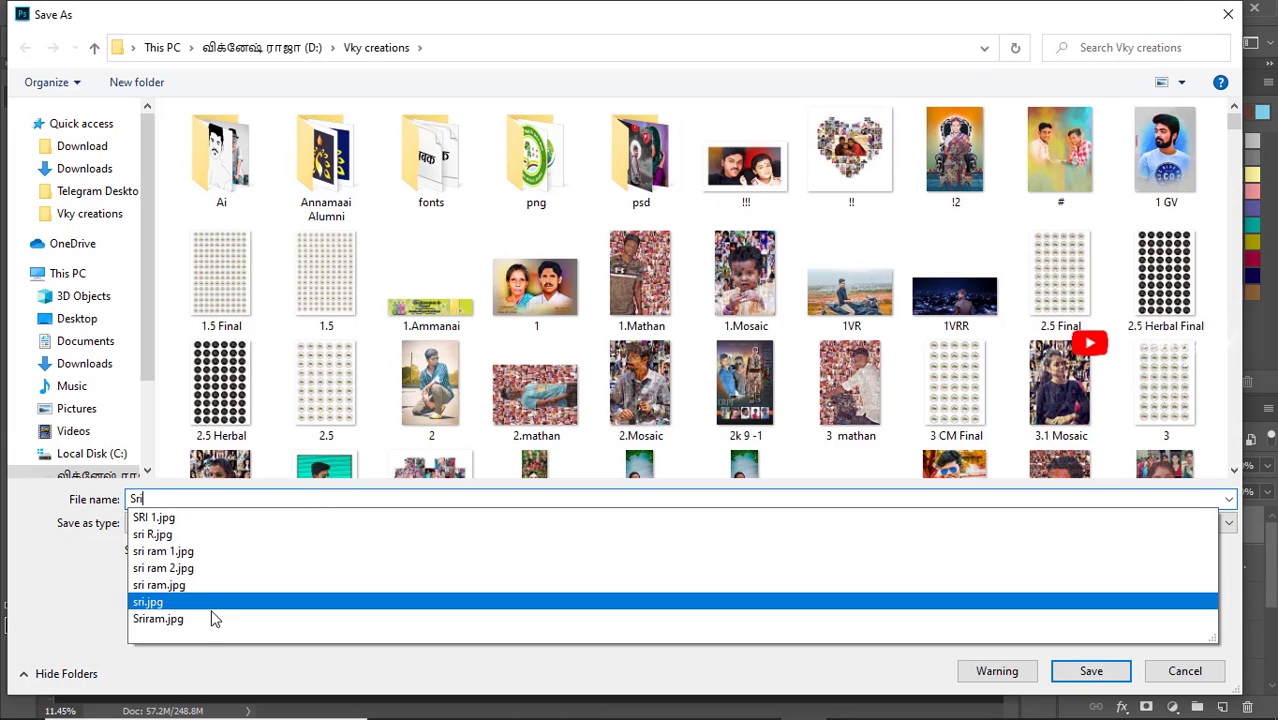
left_click(200, 618)
left_click(163, 500)
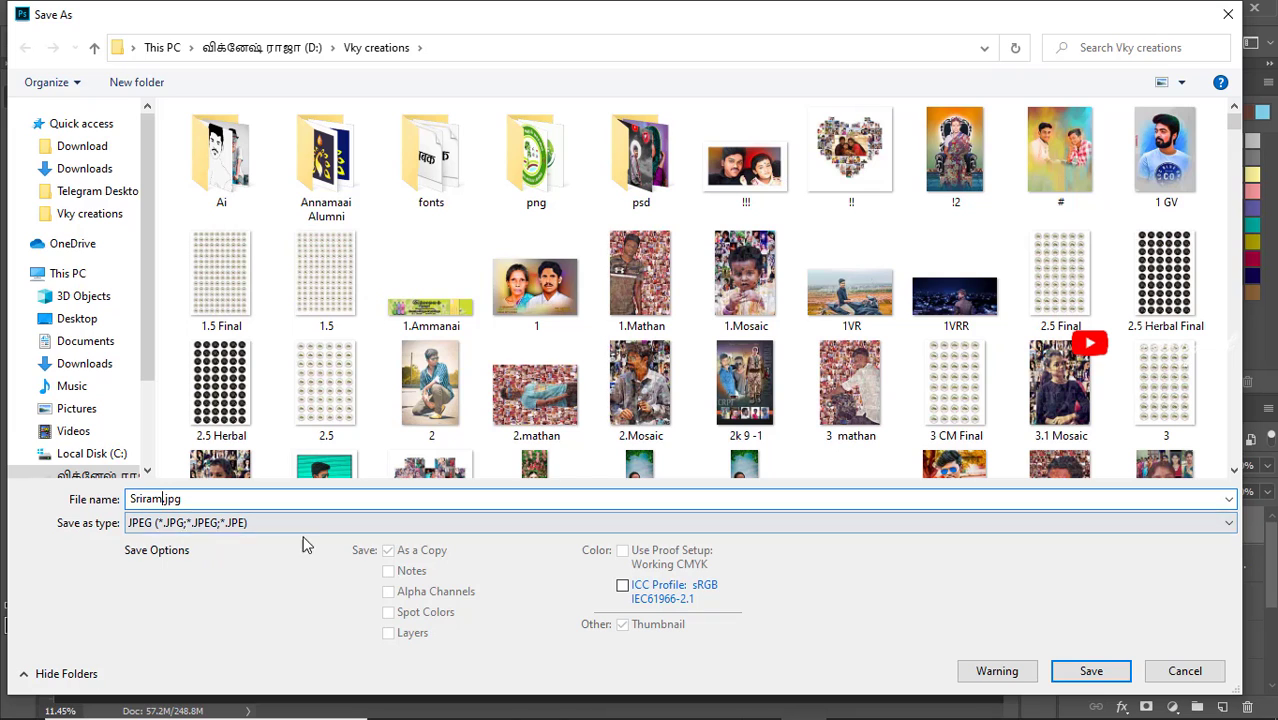
left_click(1089, 671)
left_click(685, 370)
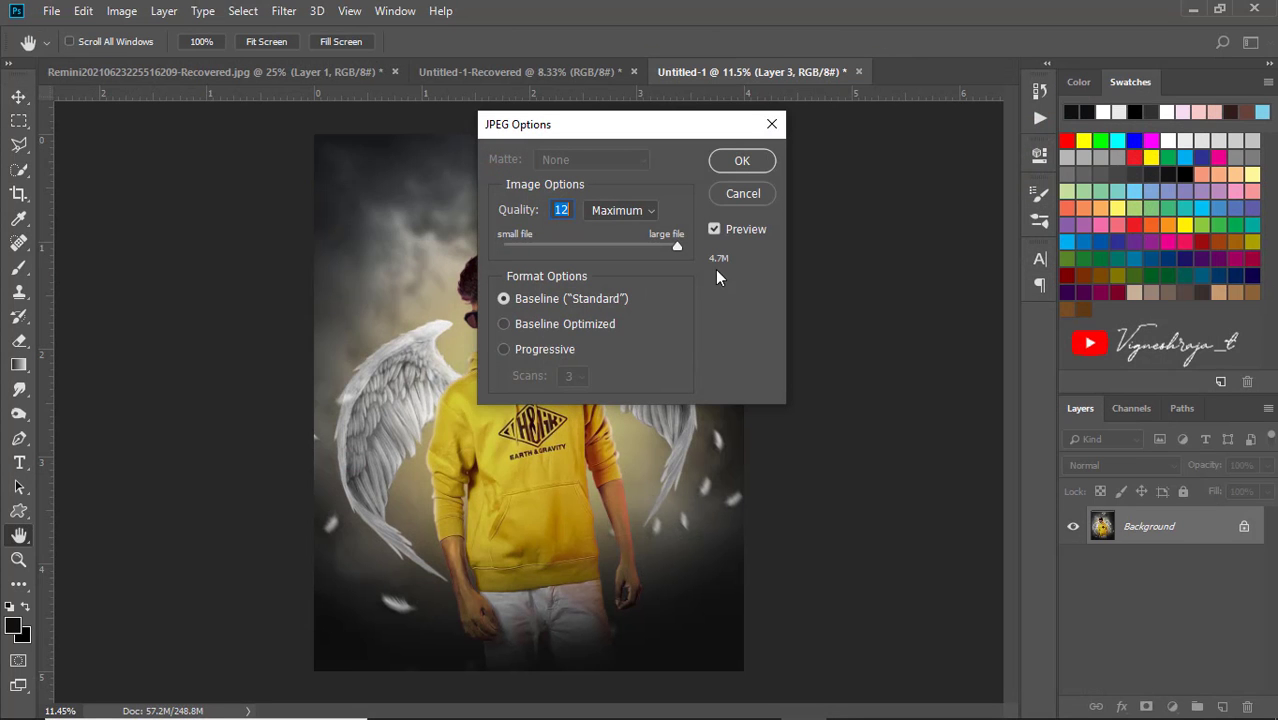
left_click(742, 160)
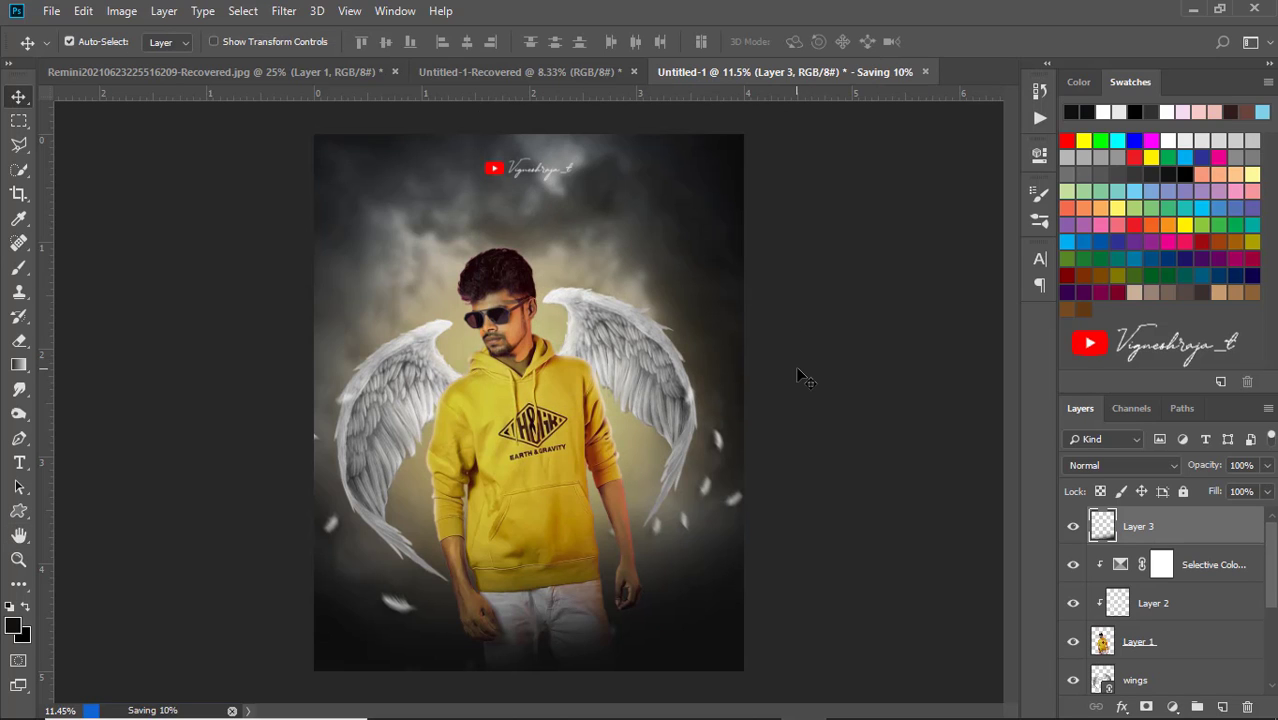